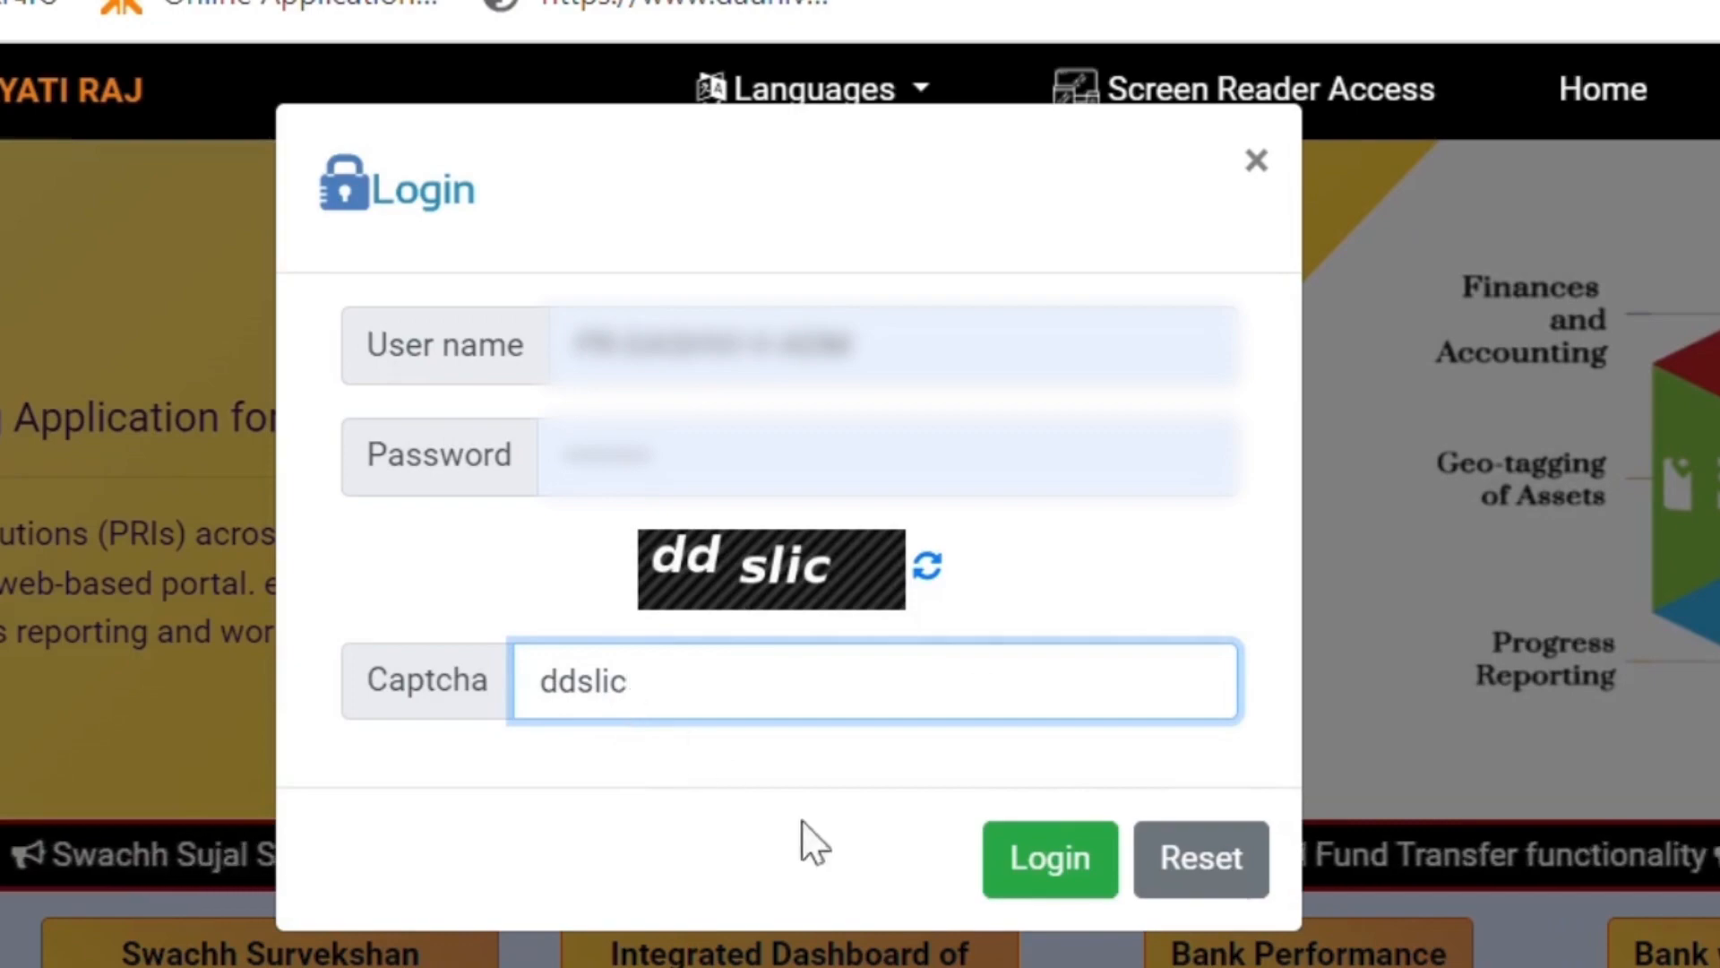
# - Log in and switch the unit to Gram Panchayat MORGUN in RAJPUR, BARWANI, MADHYA PRADESH, for financial year 2023-2024
pyautogui.click(1042, 862)
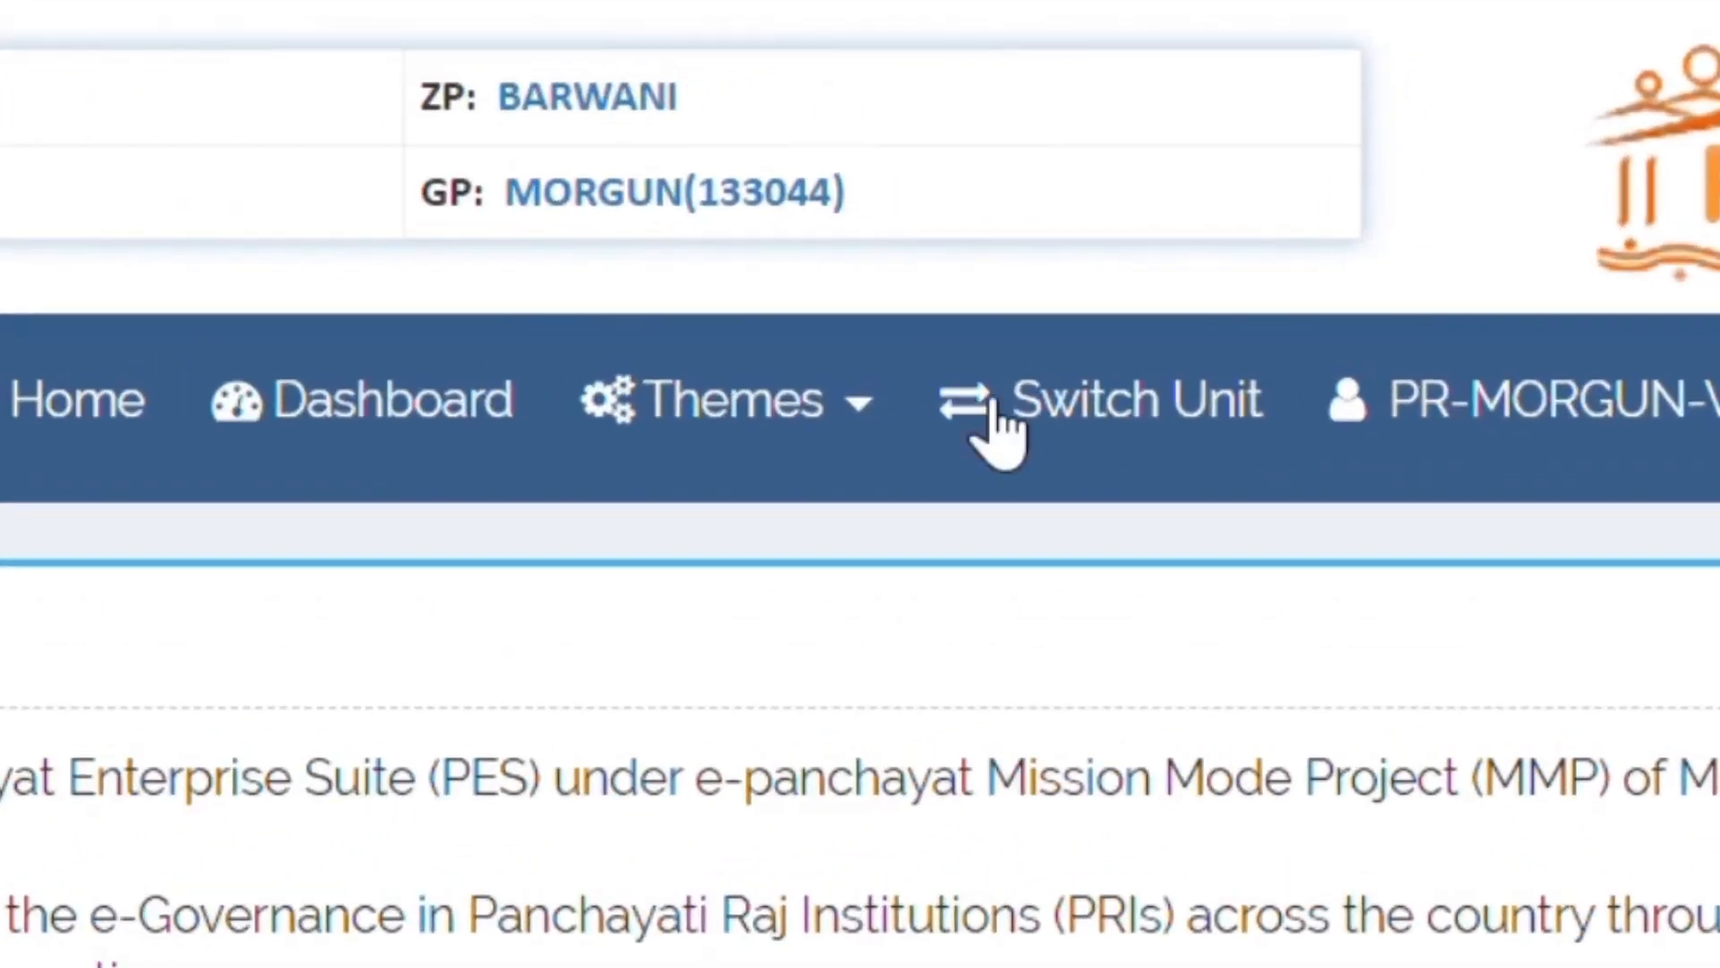
pyautogui.click(1002, 432)
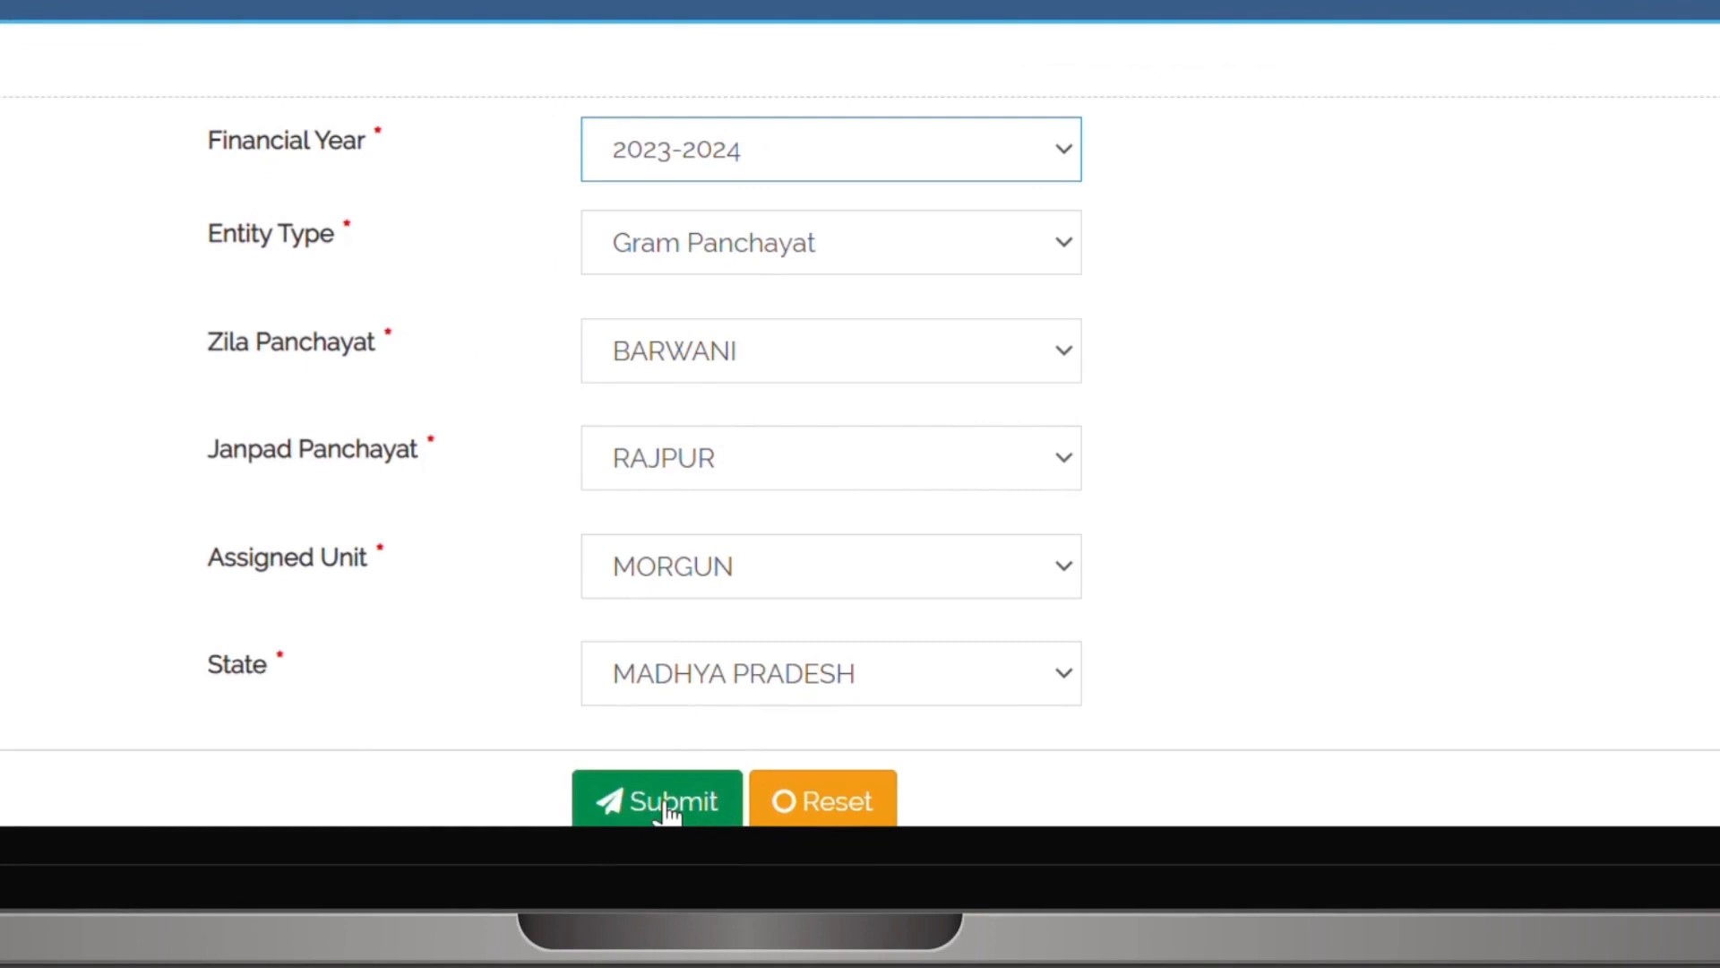
pyautogui.click(628, 946)
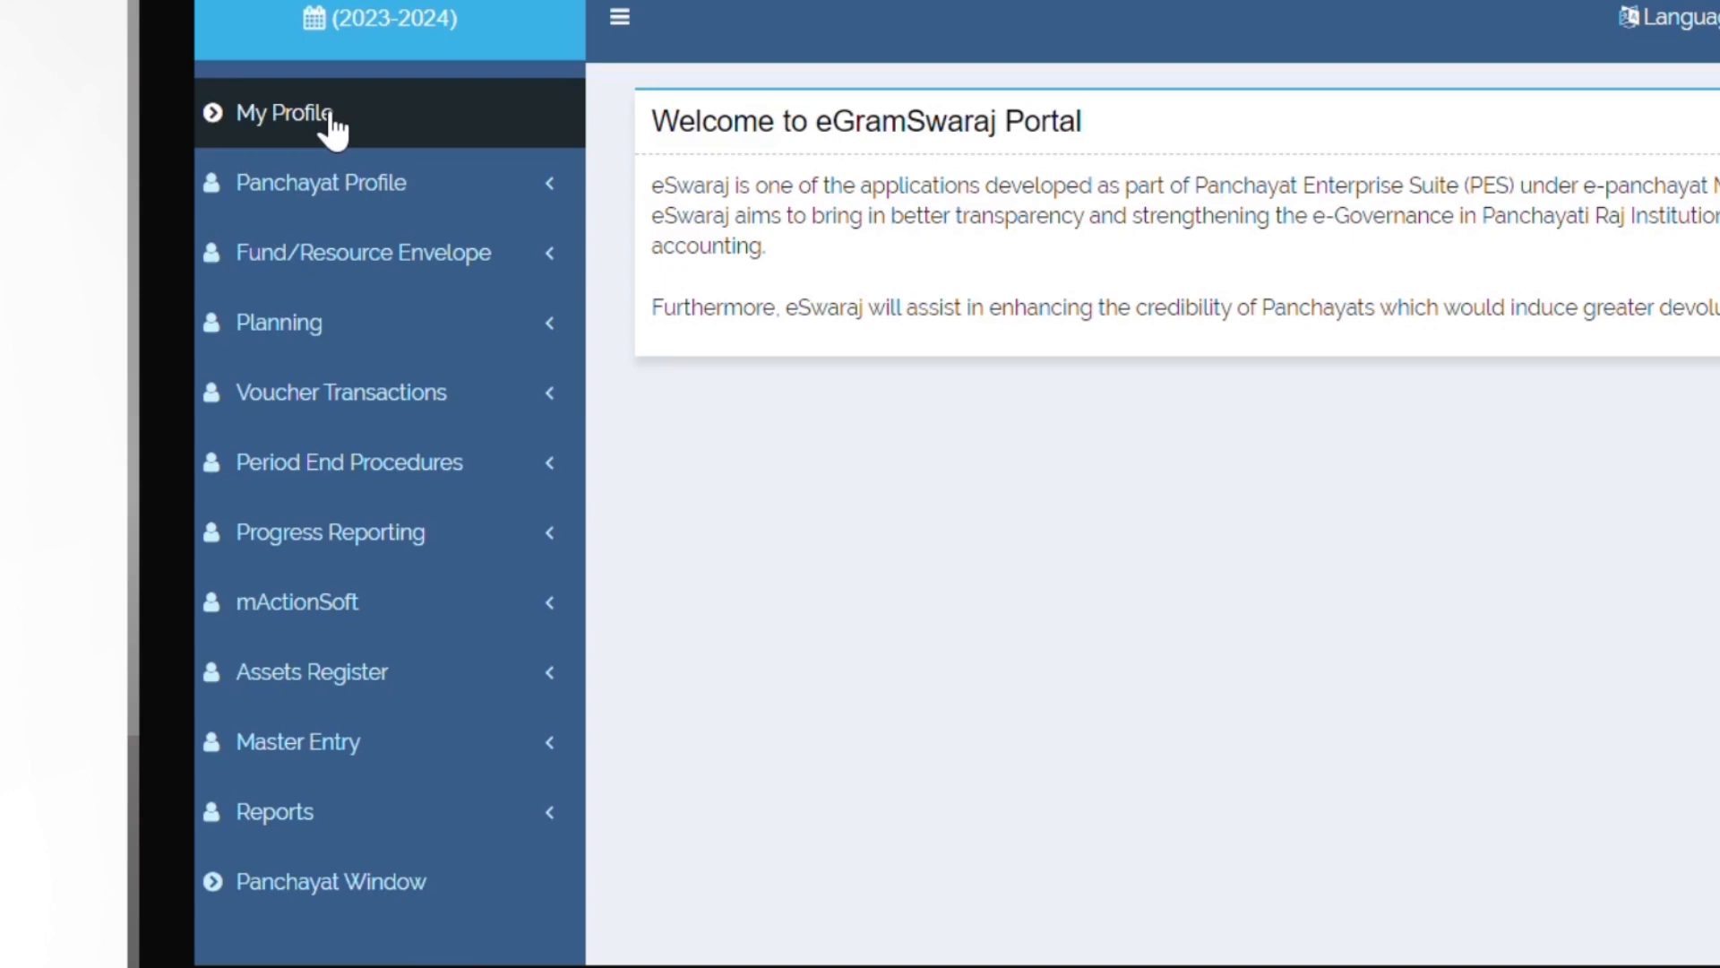
# - Check the user profile, then view the Gram Panchayat's general profile from the general details down to the village population table
pyautogui.click(325, 116)
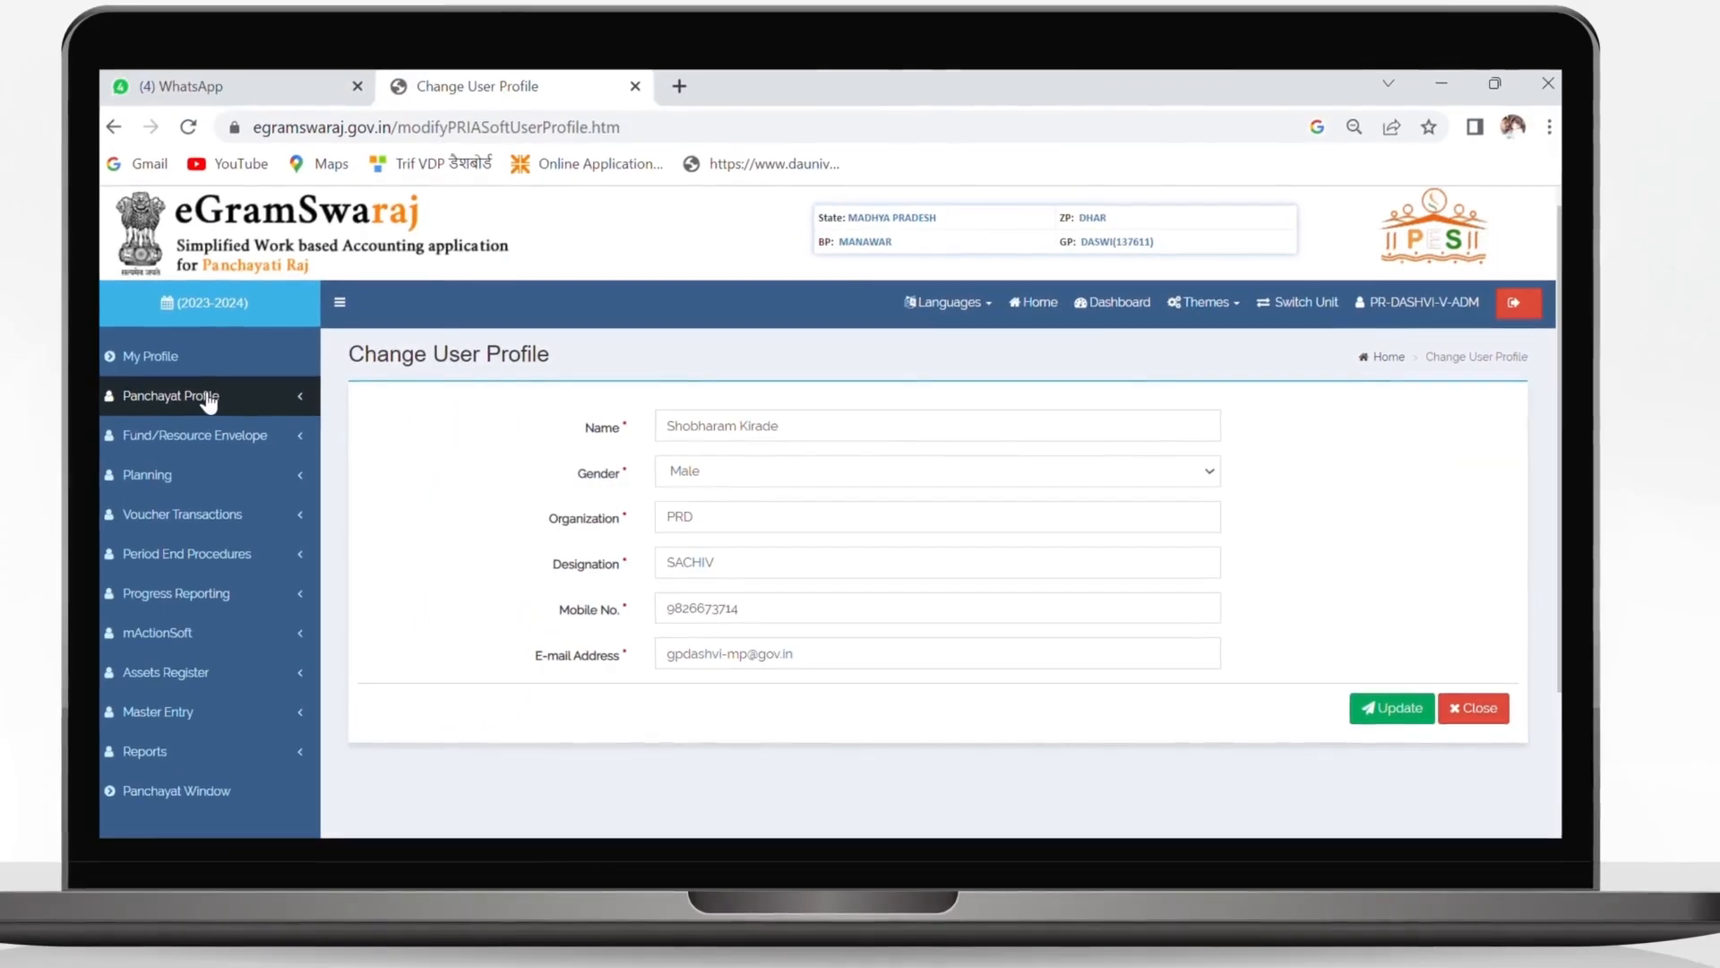
pyautogui.click(208, 399)
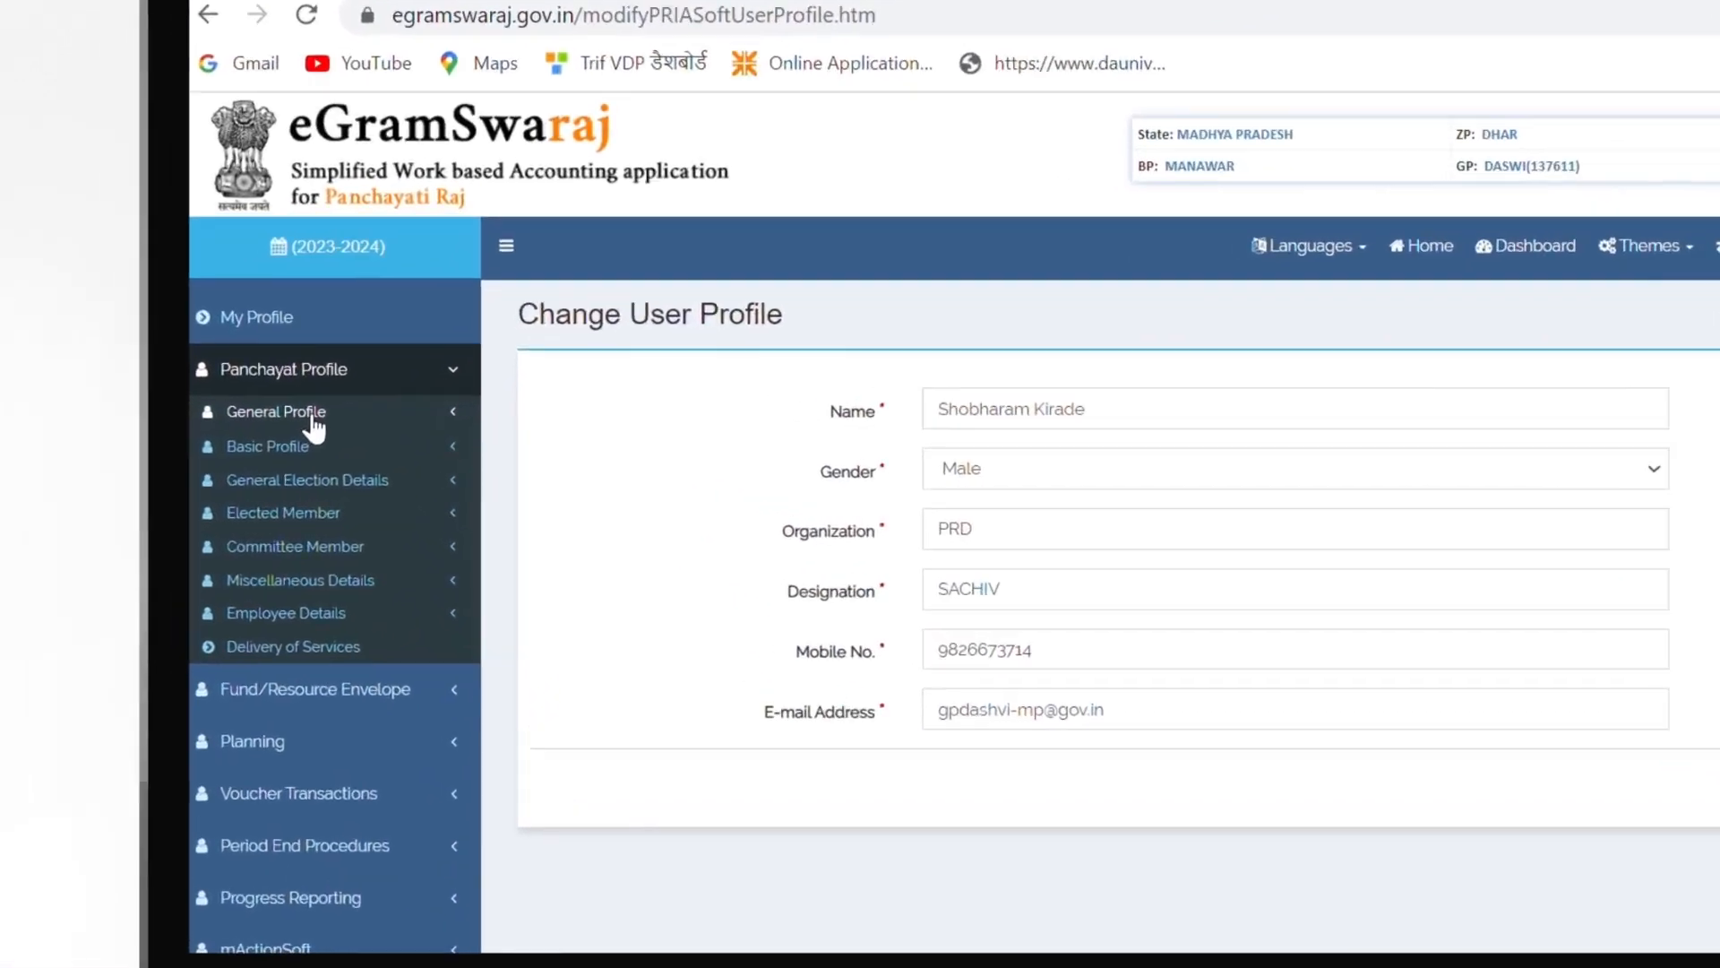
pyautogui.click(199, 439)
pyautogui.click(166, 457)
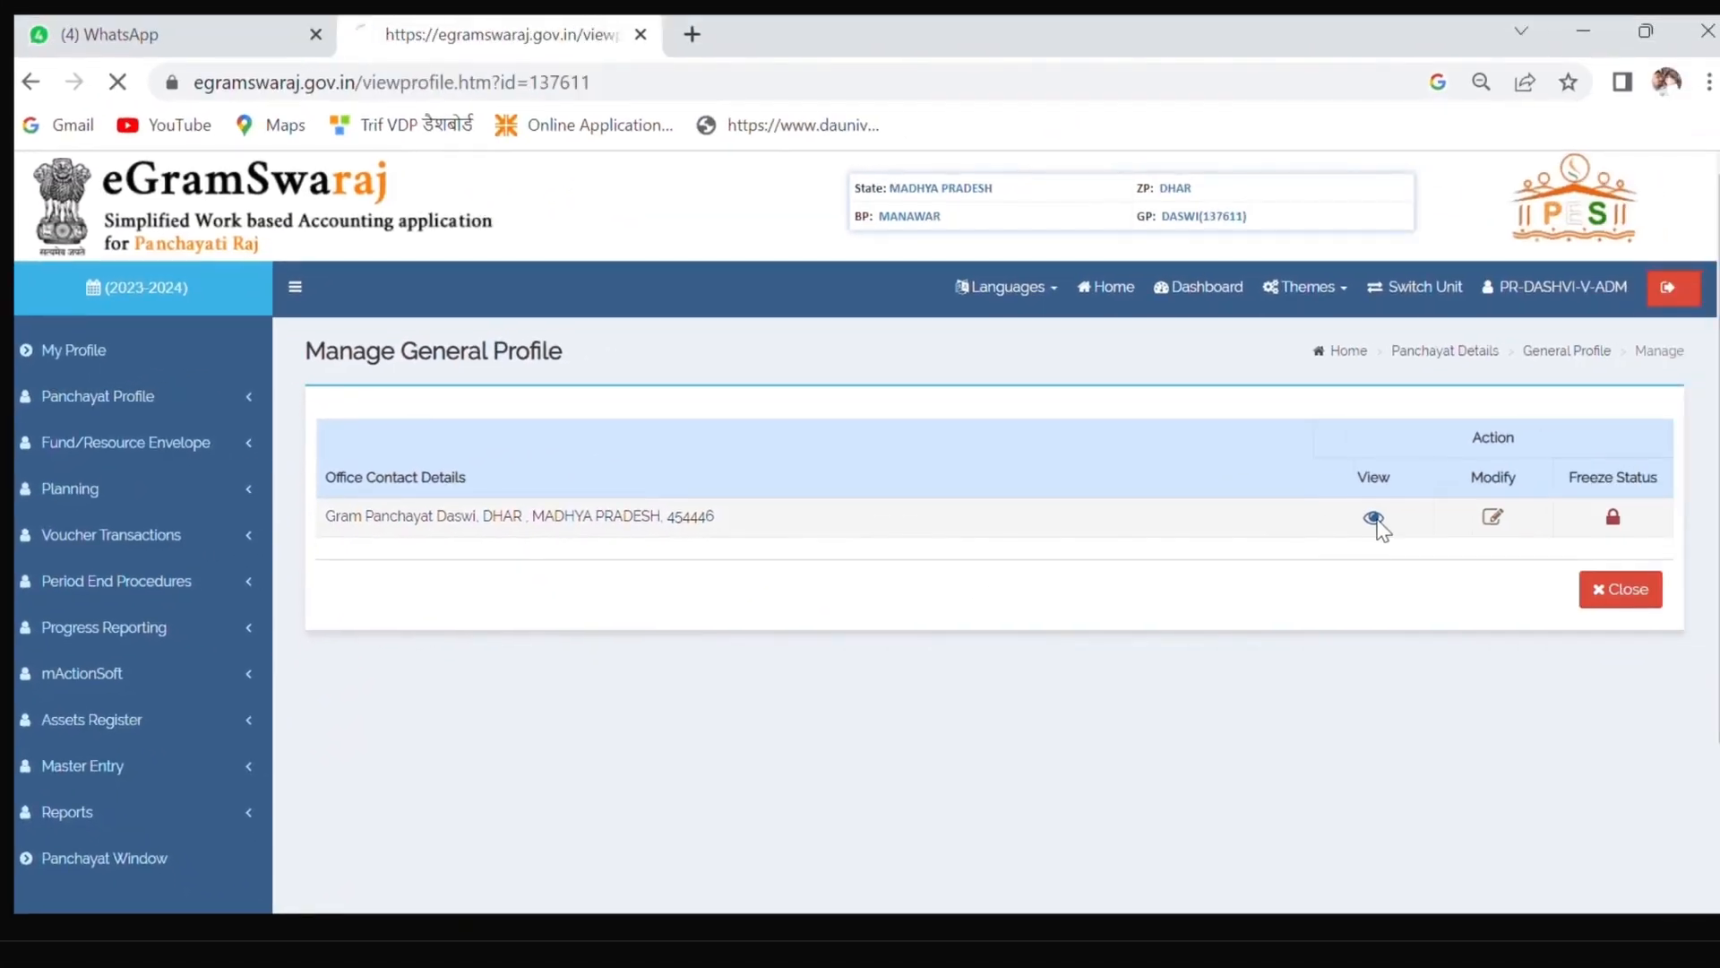
pyautogui.click(1376, 522)
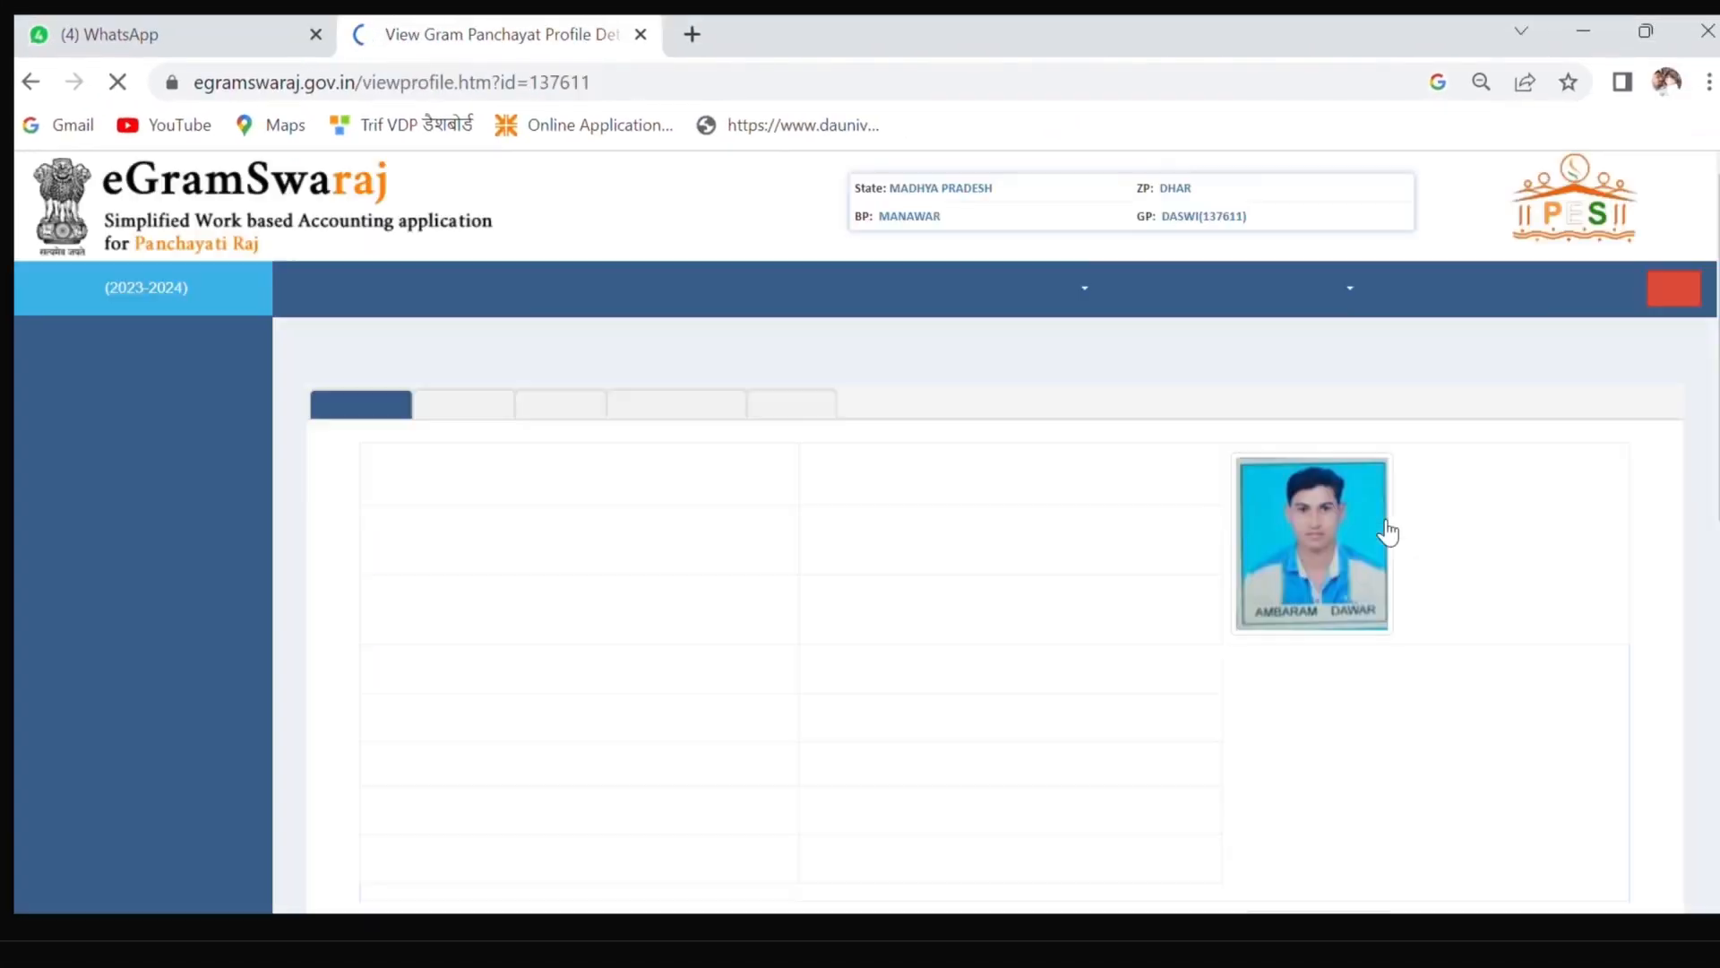
pyautogui.scroll(-2, 1388, 532)
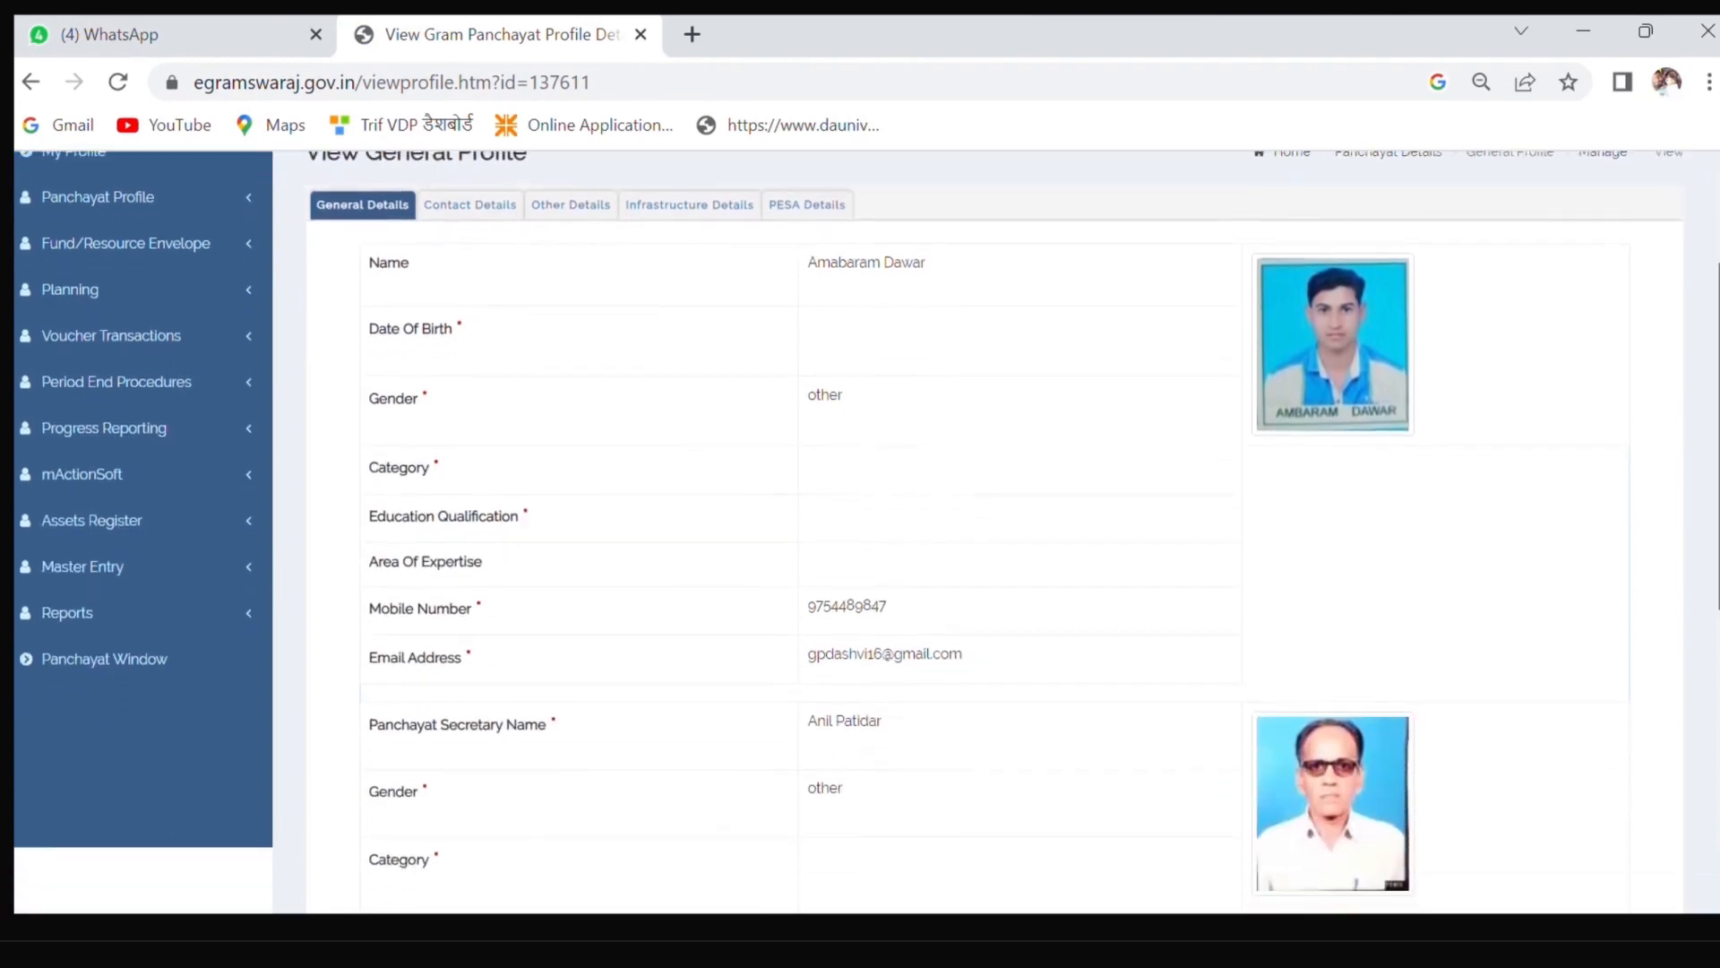
pyautogui.scroll(-6, 995, 532)
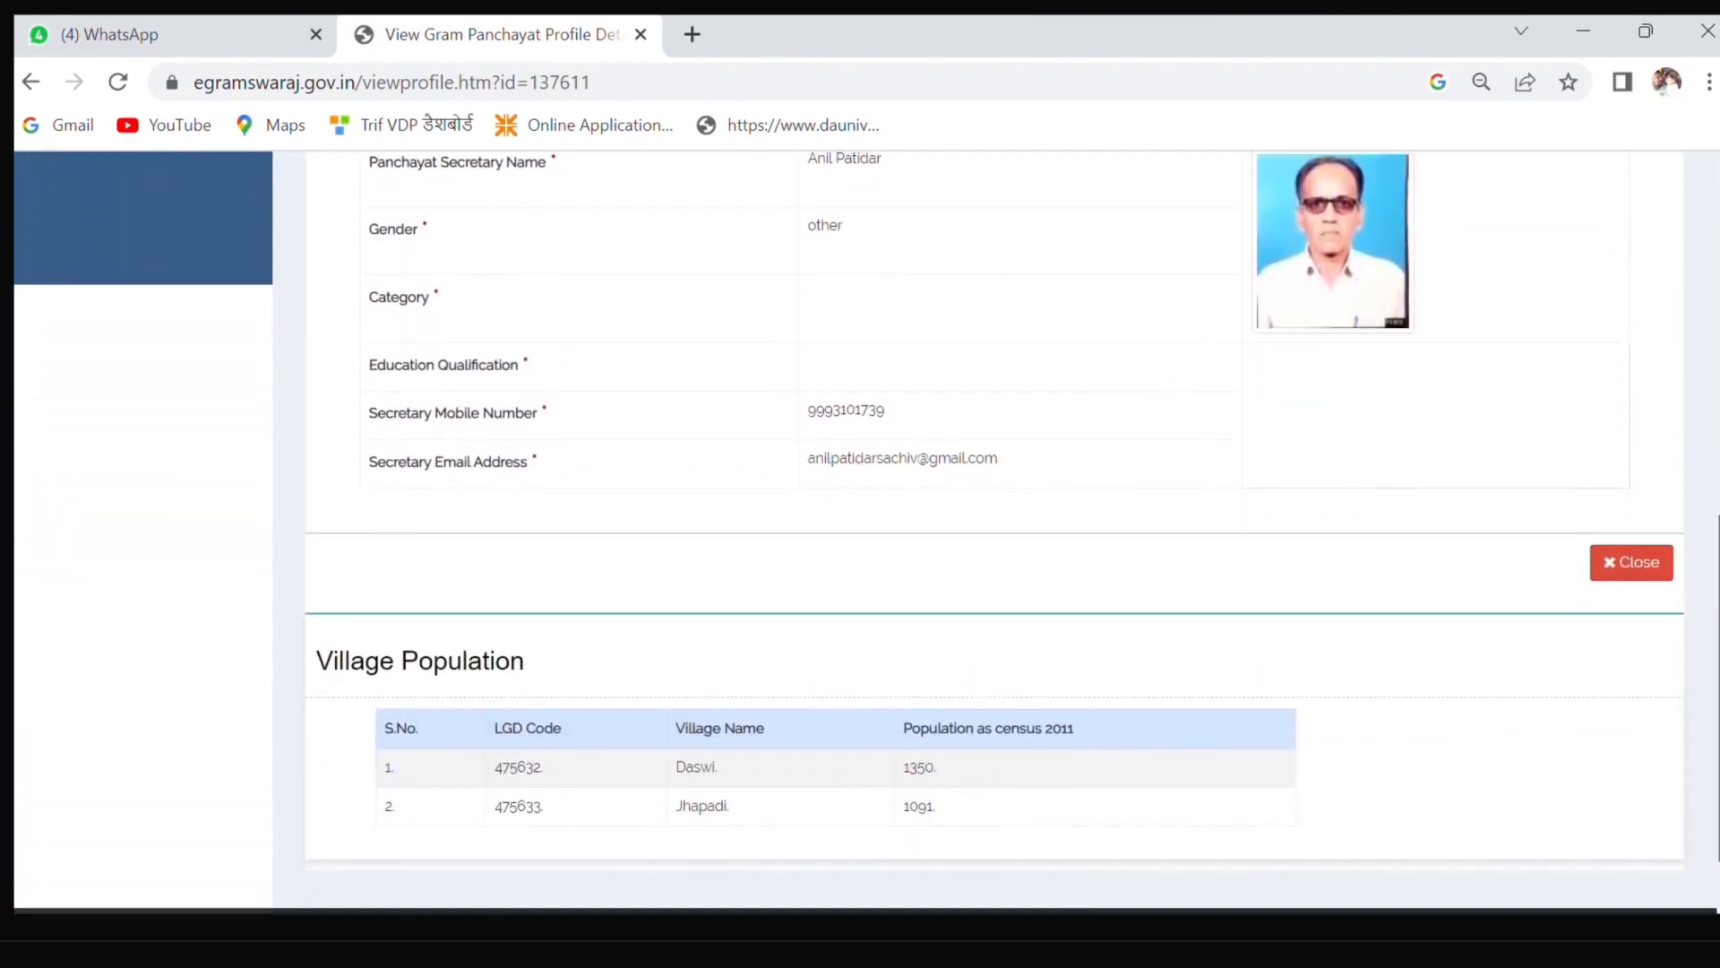
pyautogui.scroll(10, 179, 627)
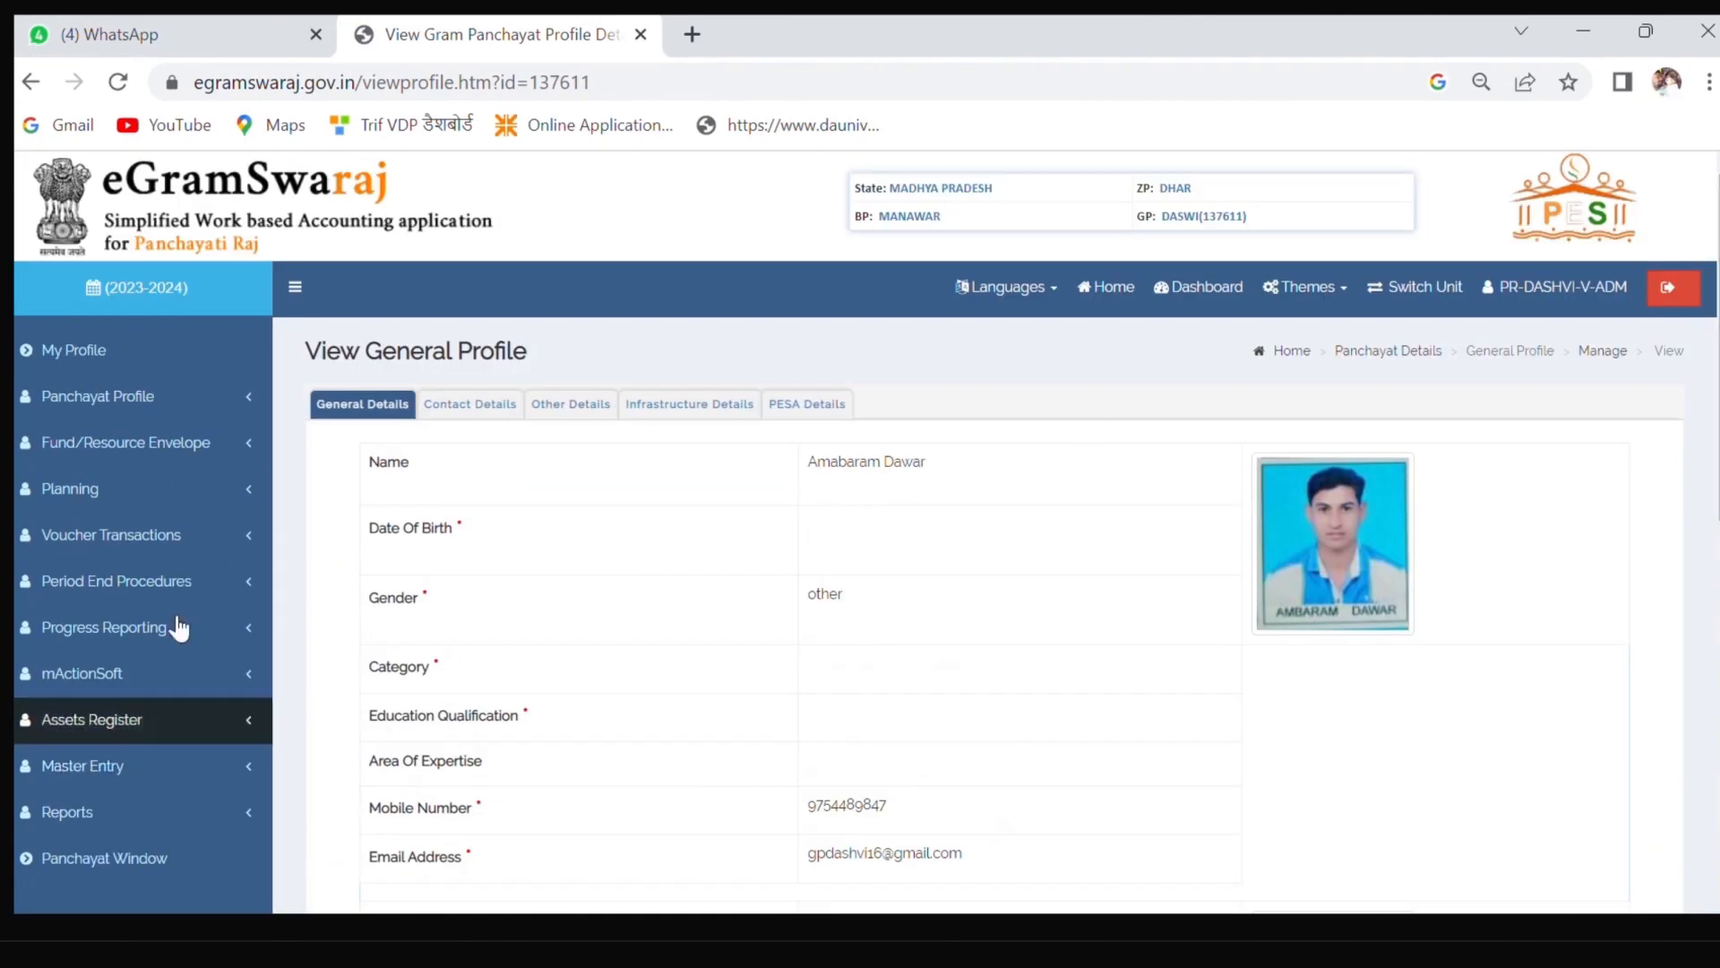
# - Open the add/manage page of the Panchayat's basic profile at the village area details
pyautogui.click(56, 399)
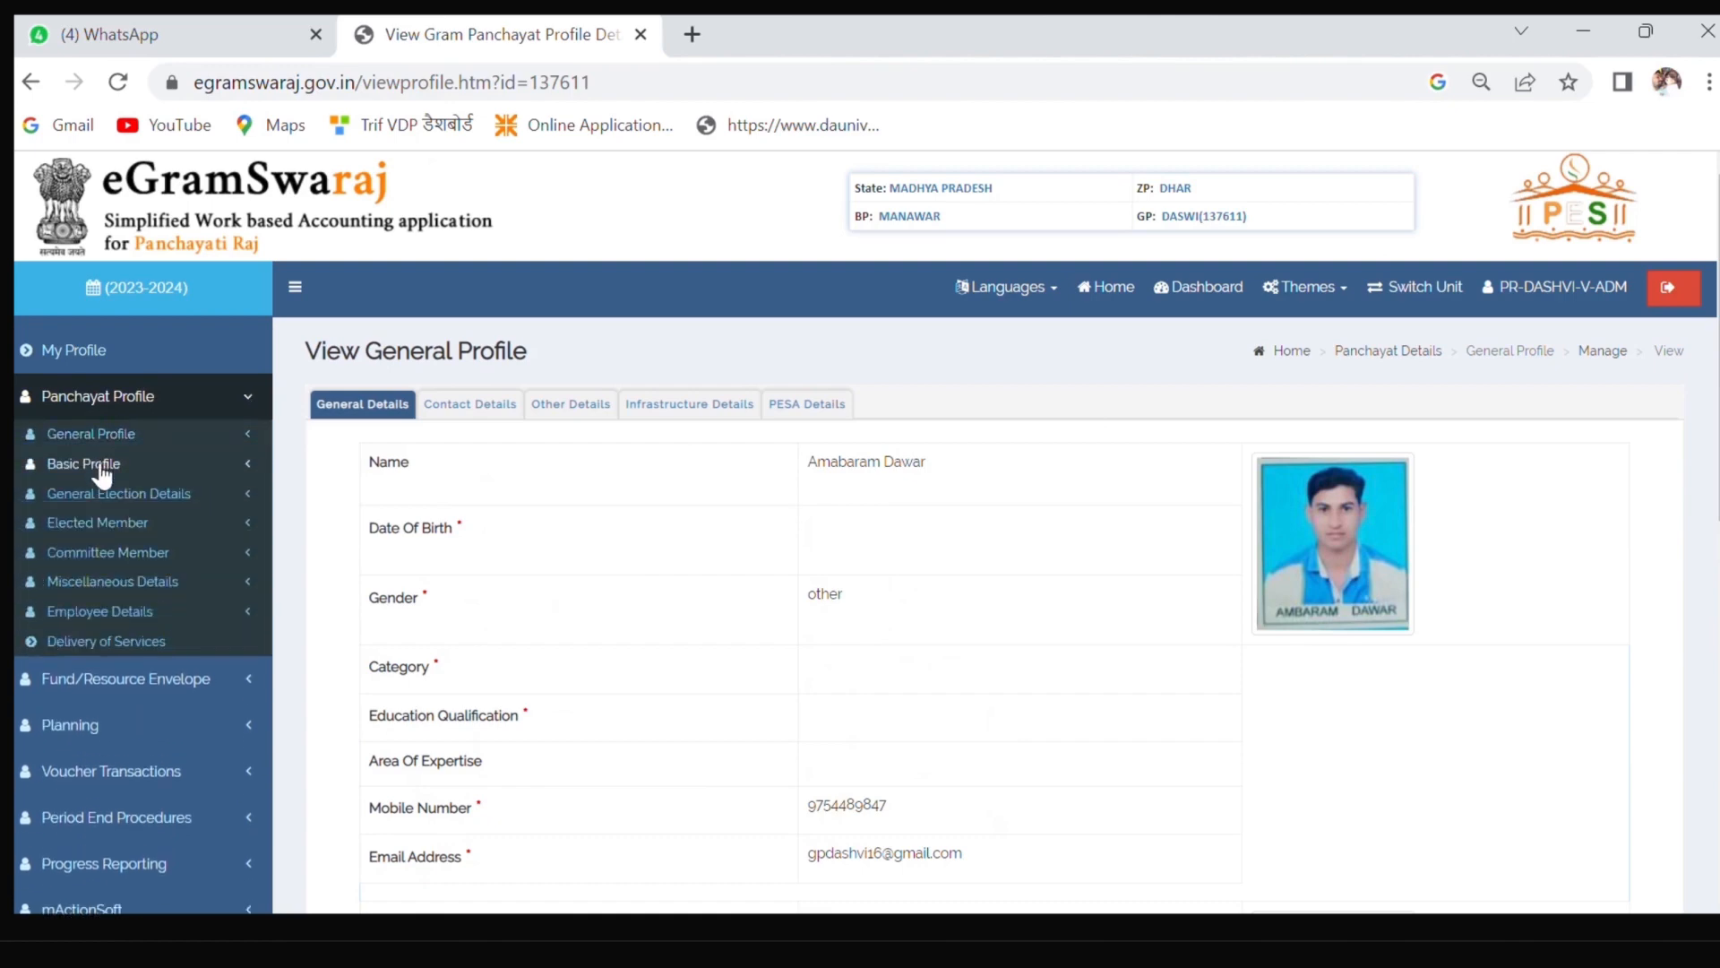
pyautogui.click(101, 468)
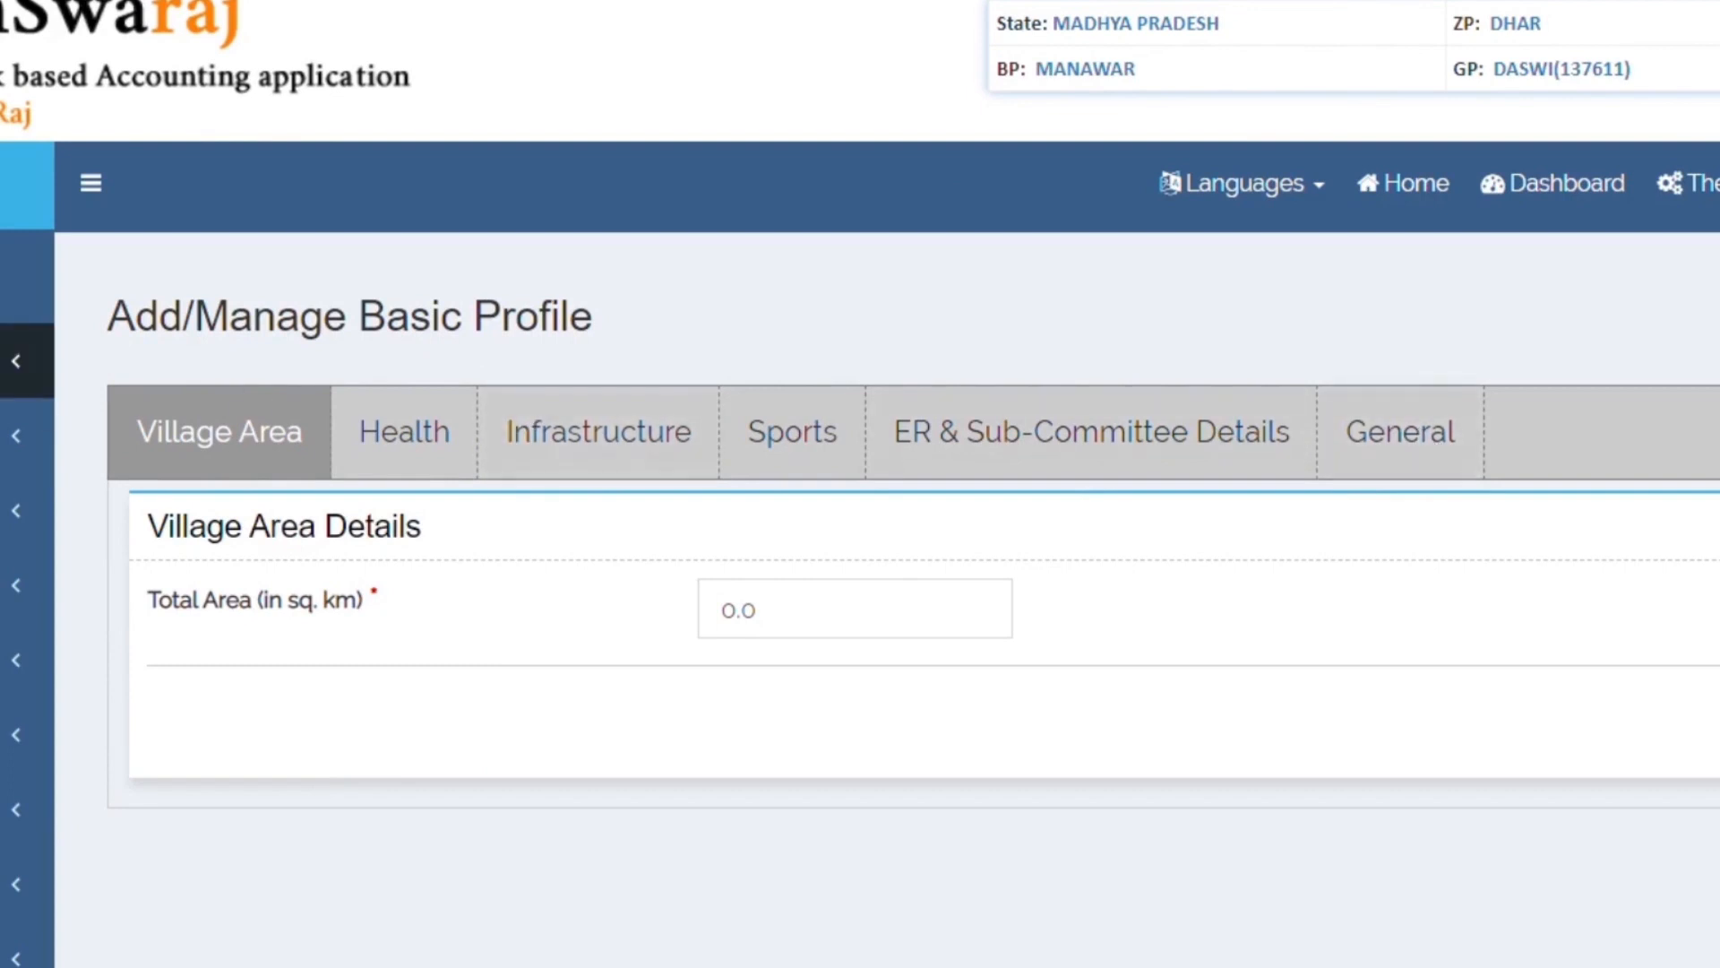
pyautogui.click(15, 361)
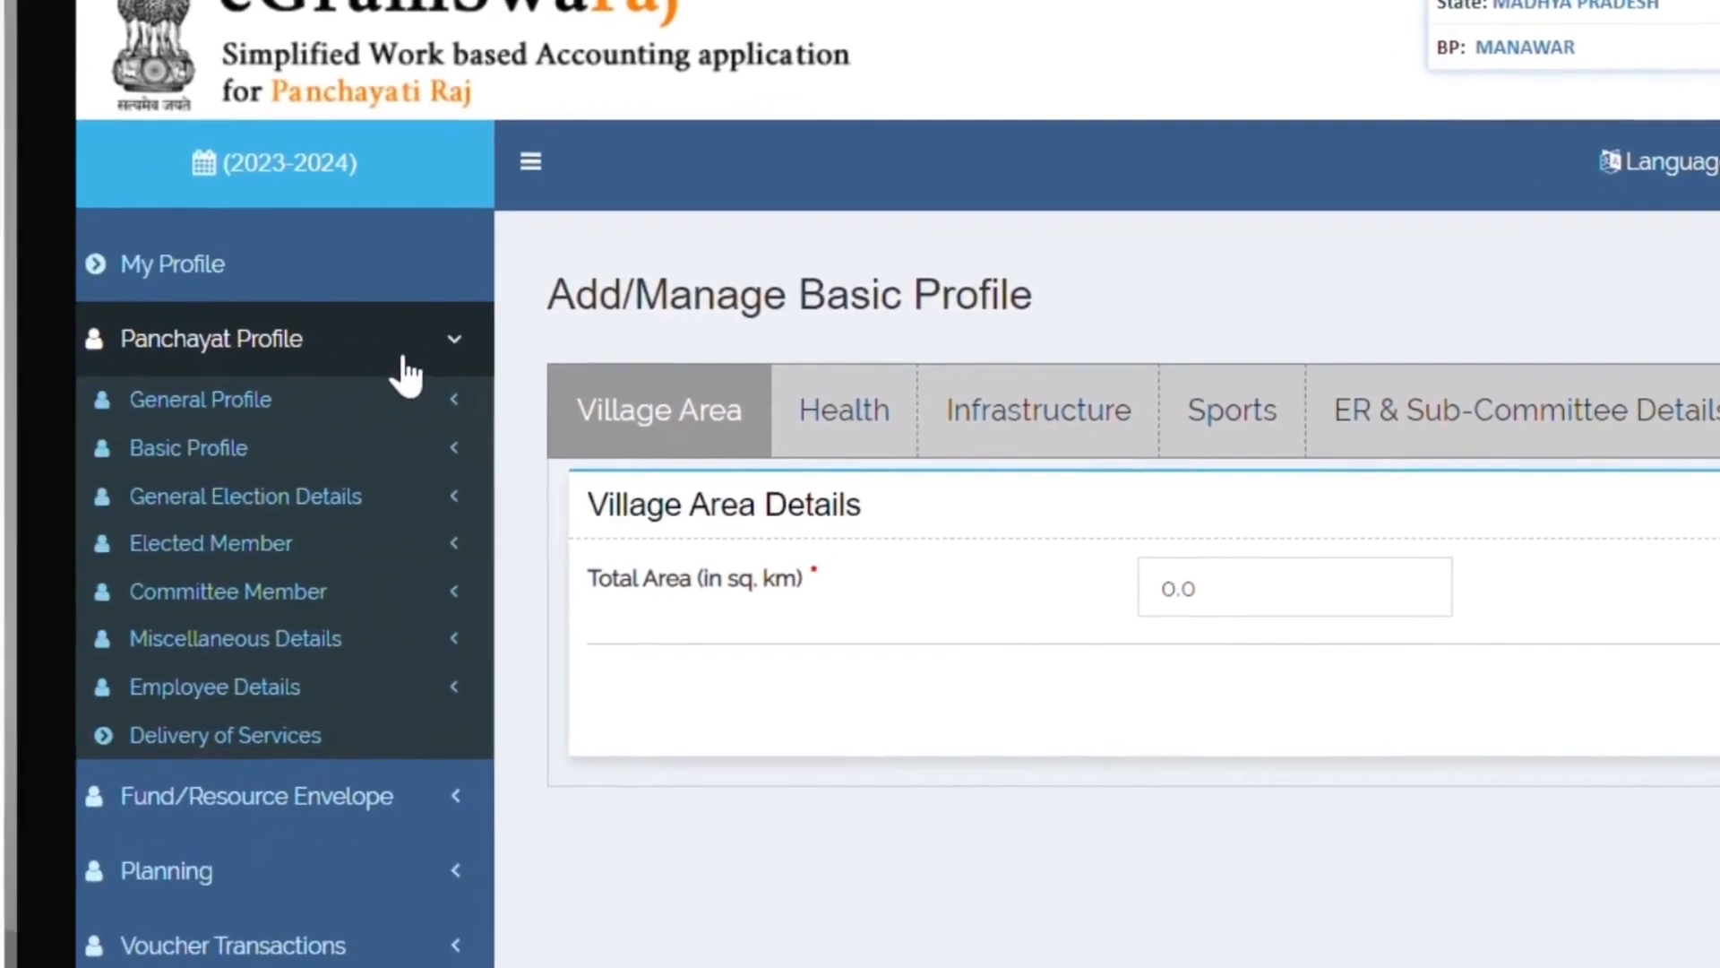
pyautogui.click(15, 361)
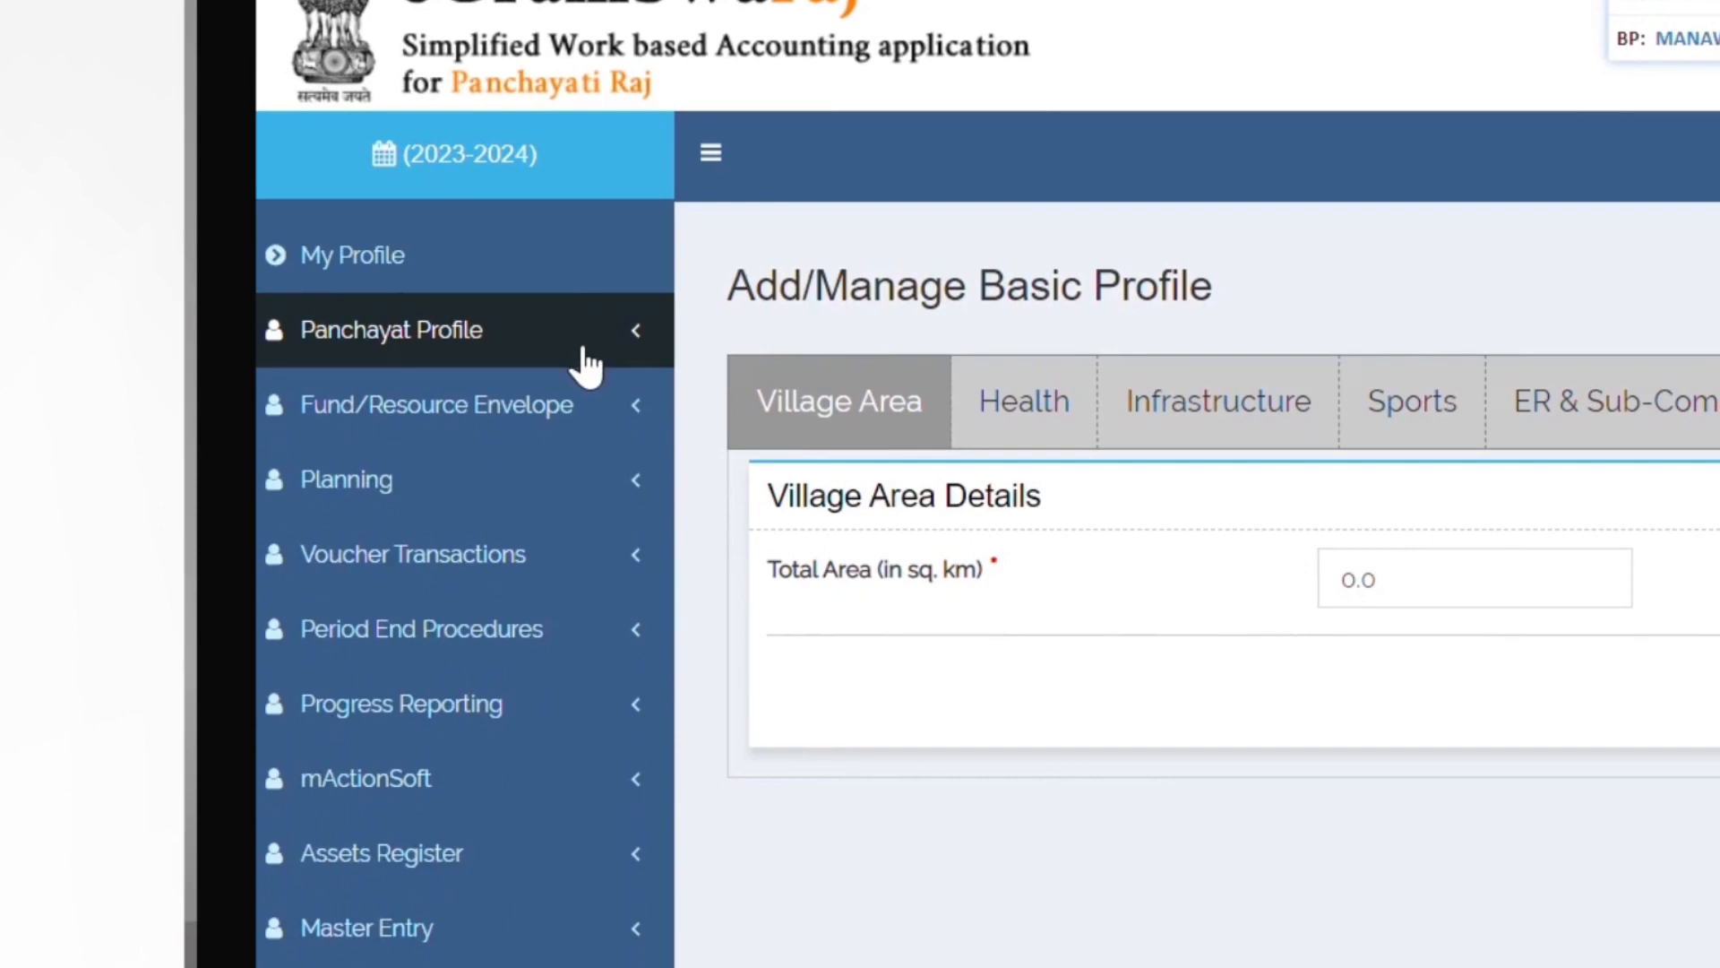
# - Open Expected Funds Allocation and review the budgetary allocations under Center Schemes/Grants
pyautogui.click(557, 408)
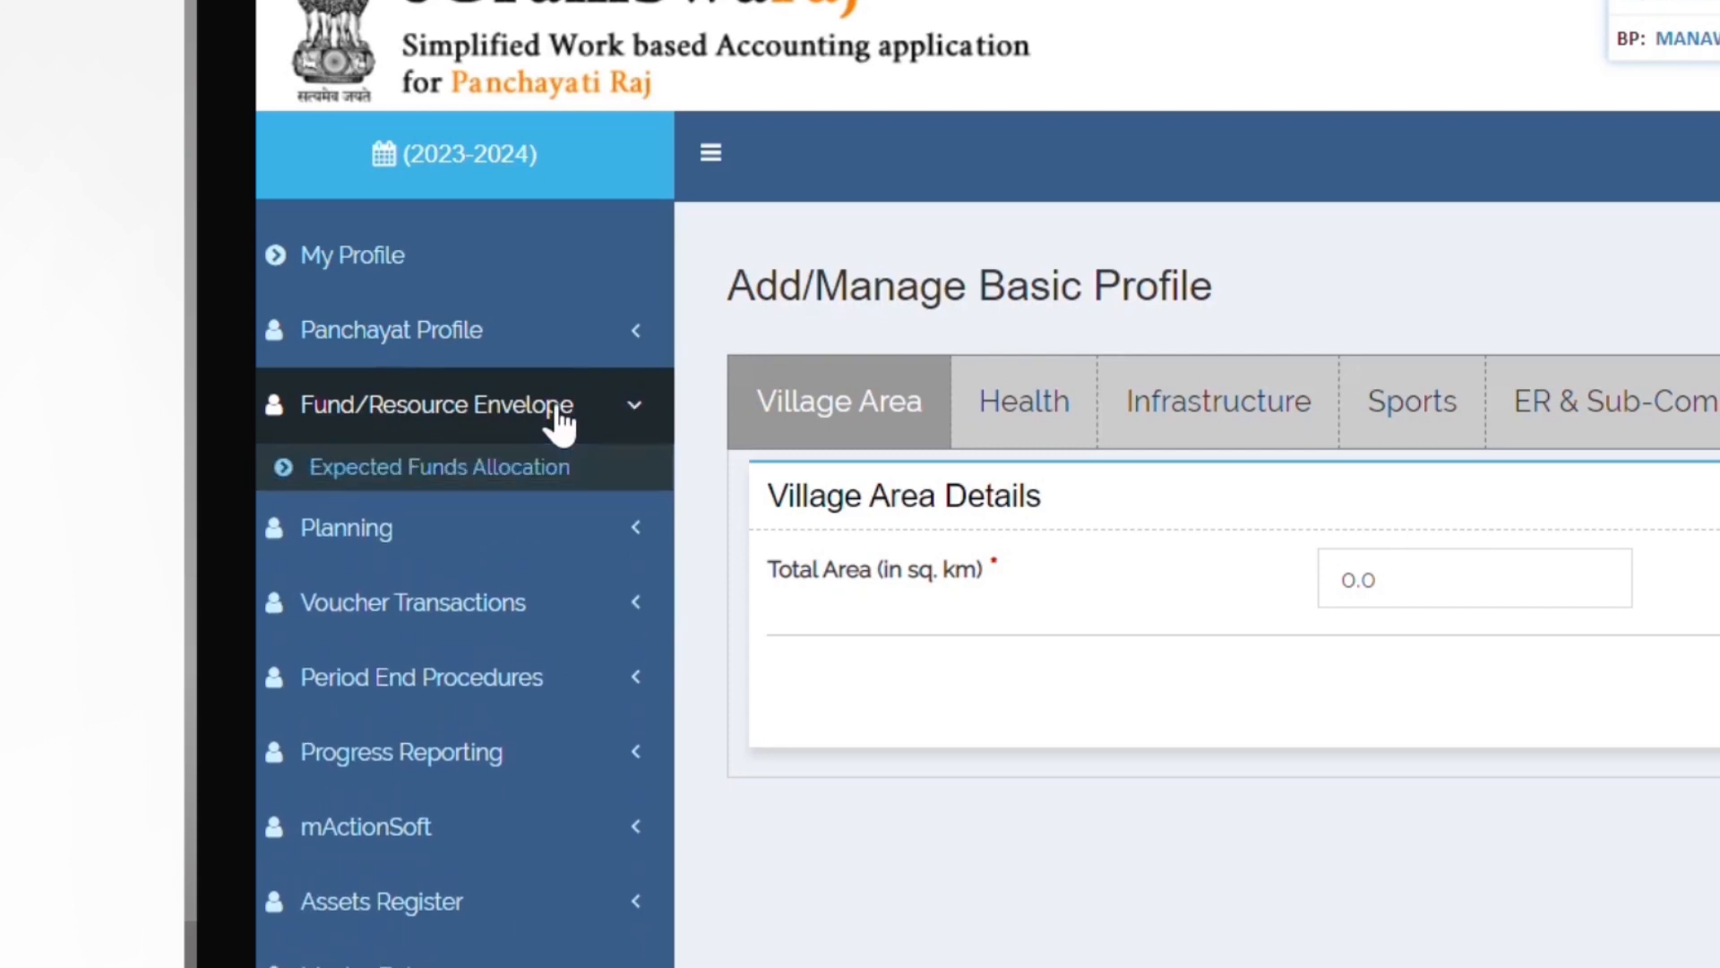
pyautogui.click(524, 466)
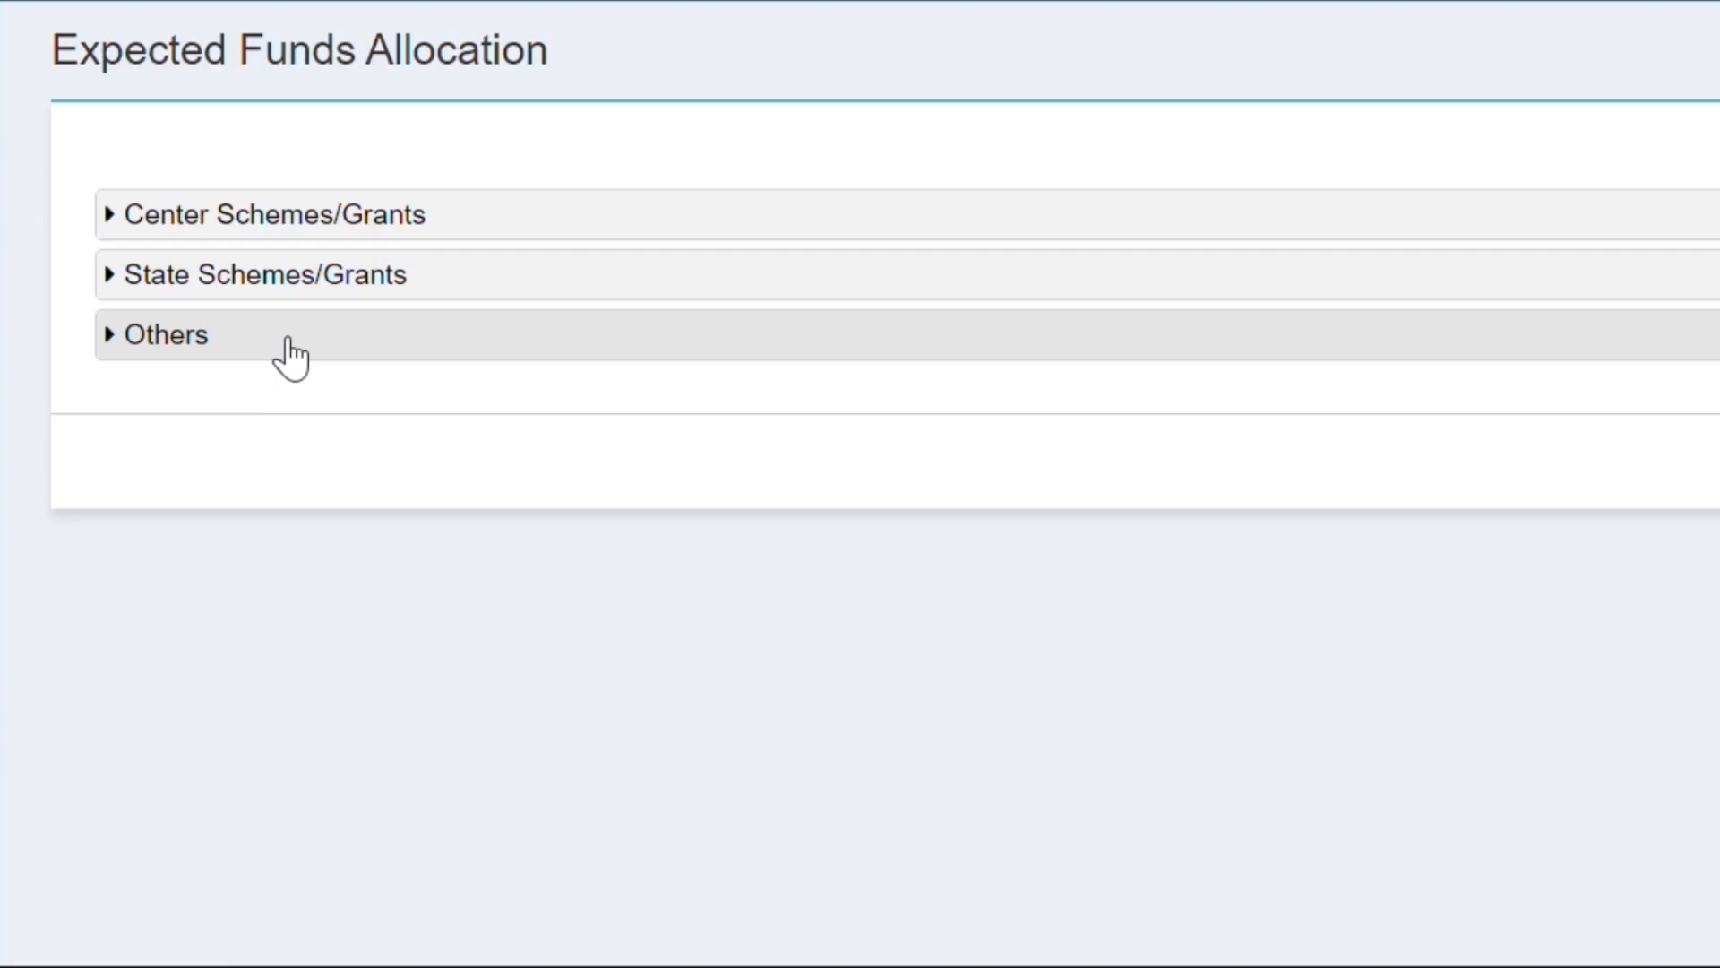
pyautogui.click(550, 231)
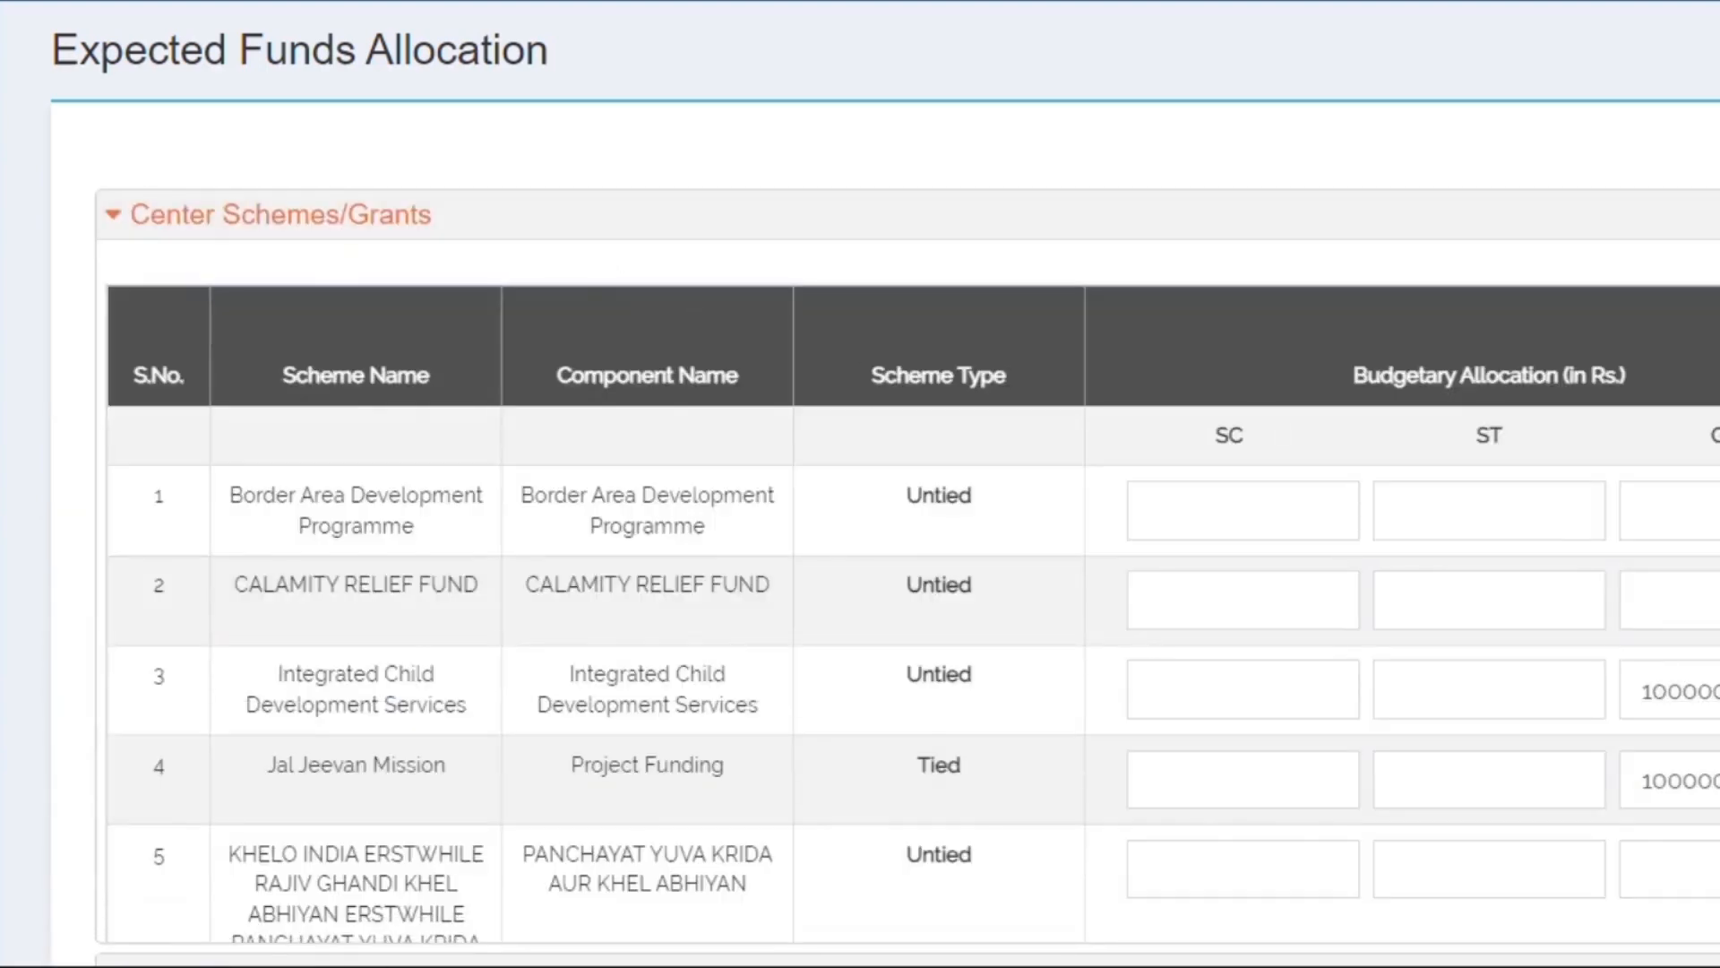
pyautogui.scroll(-20, 896, 591)
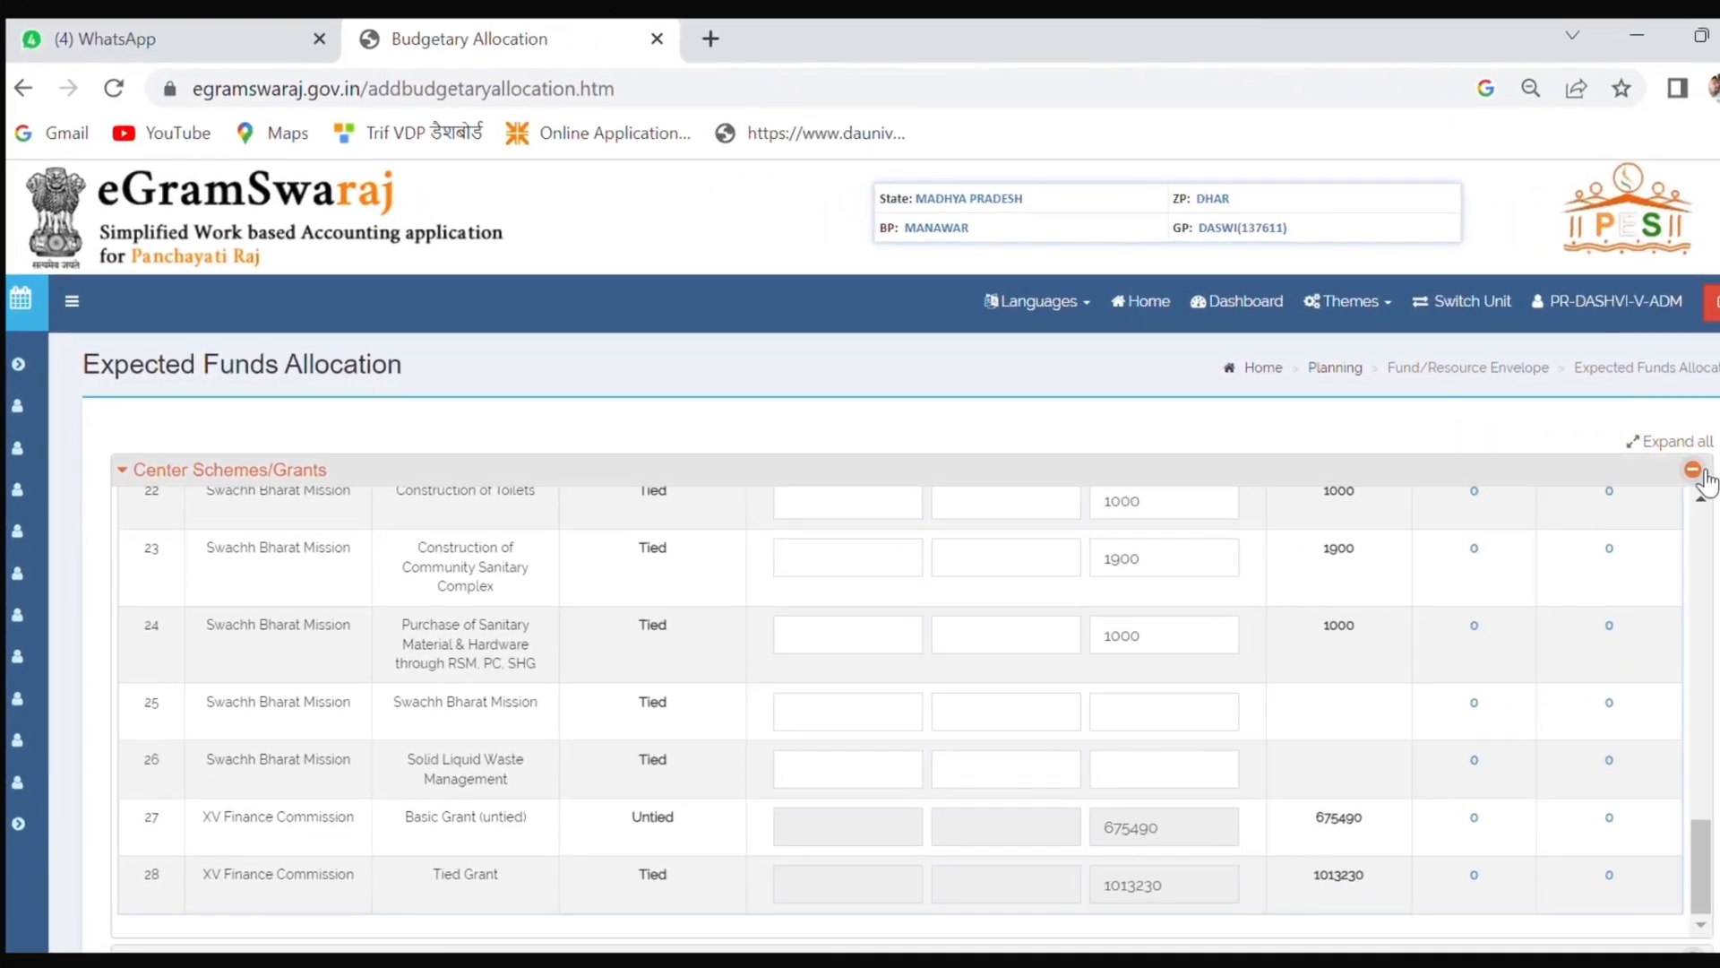
pyautogui.click(1692, 469)
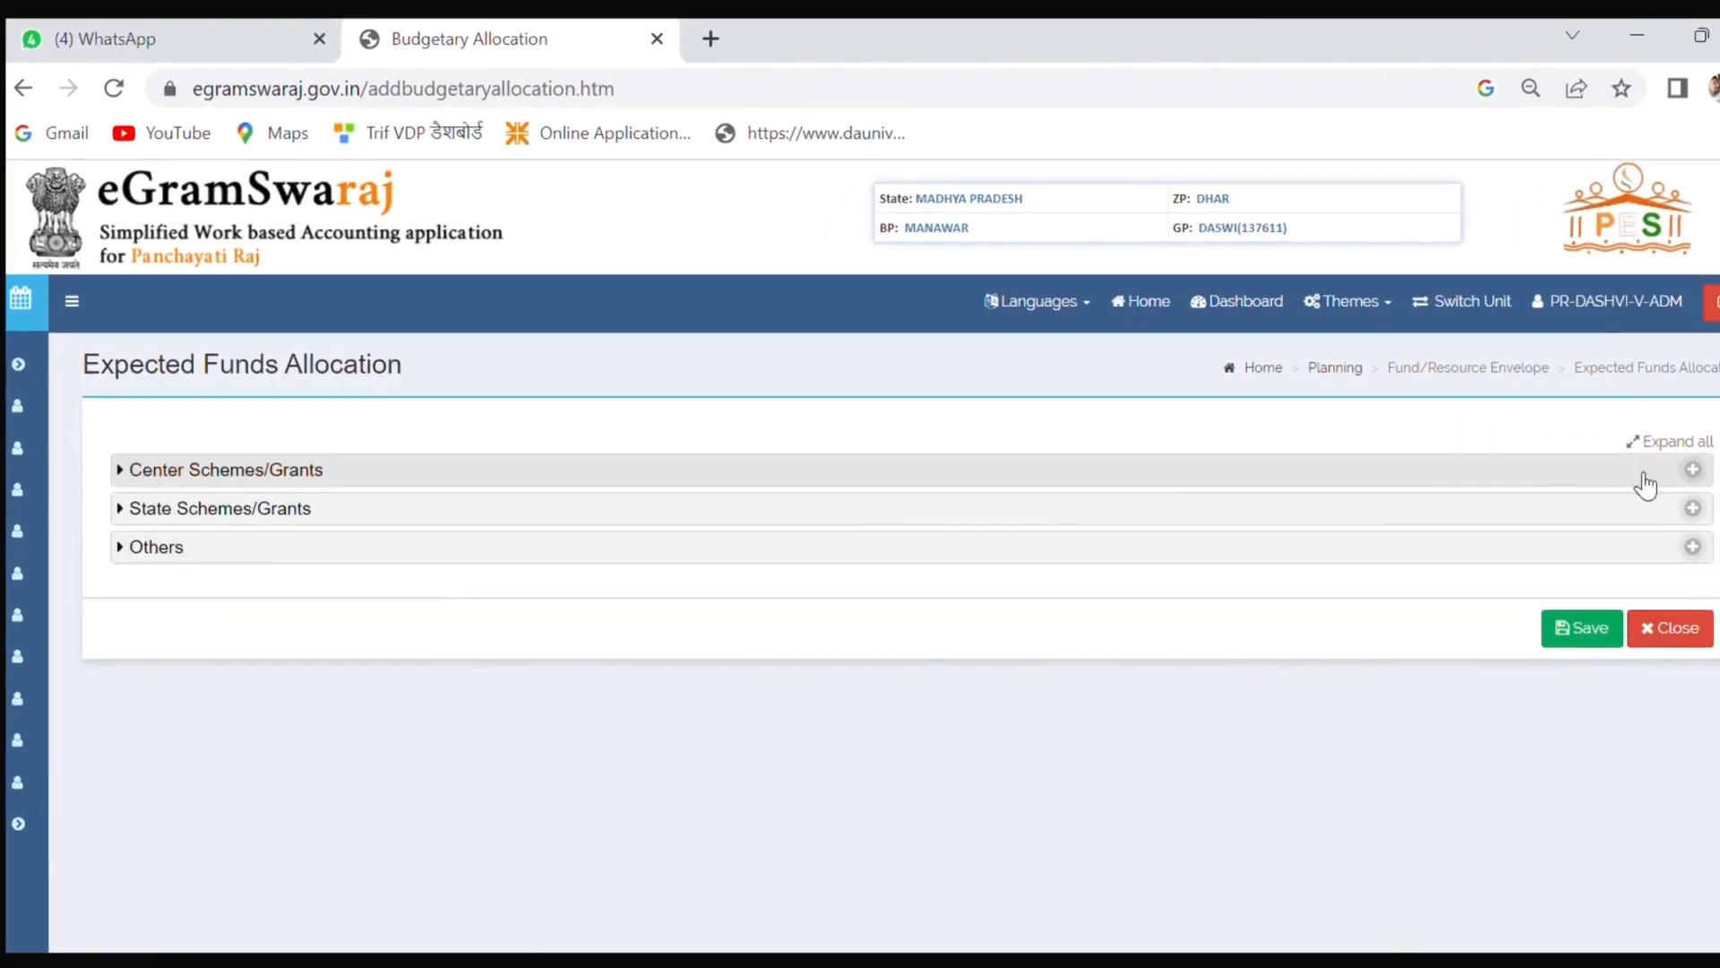
# - Review the expected fund allocations under State Schemes/Grants and Others, then collapse the sections
pyautogui.click(1044, 515)
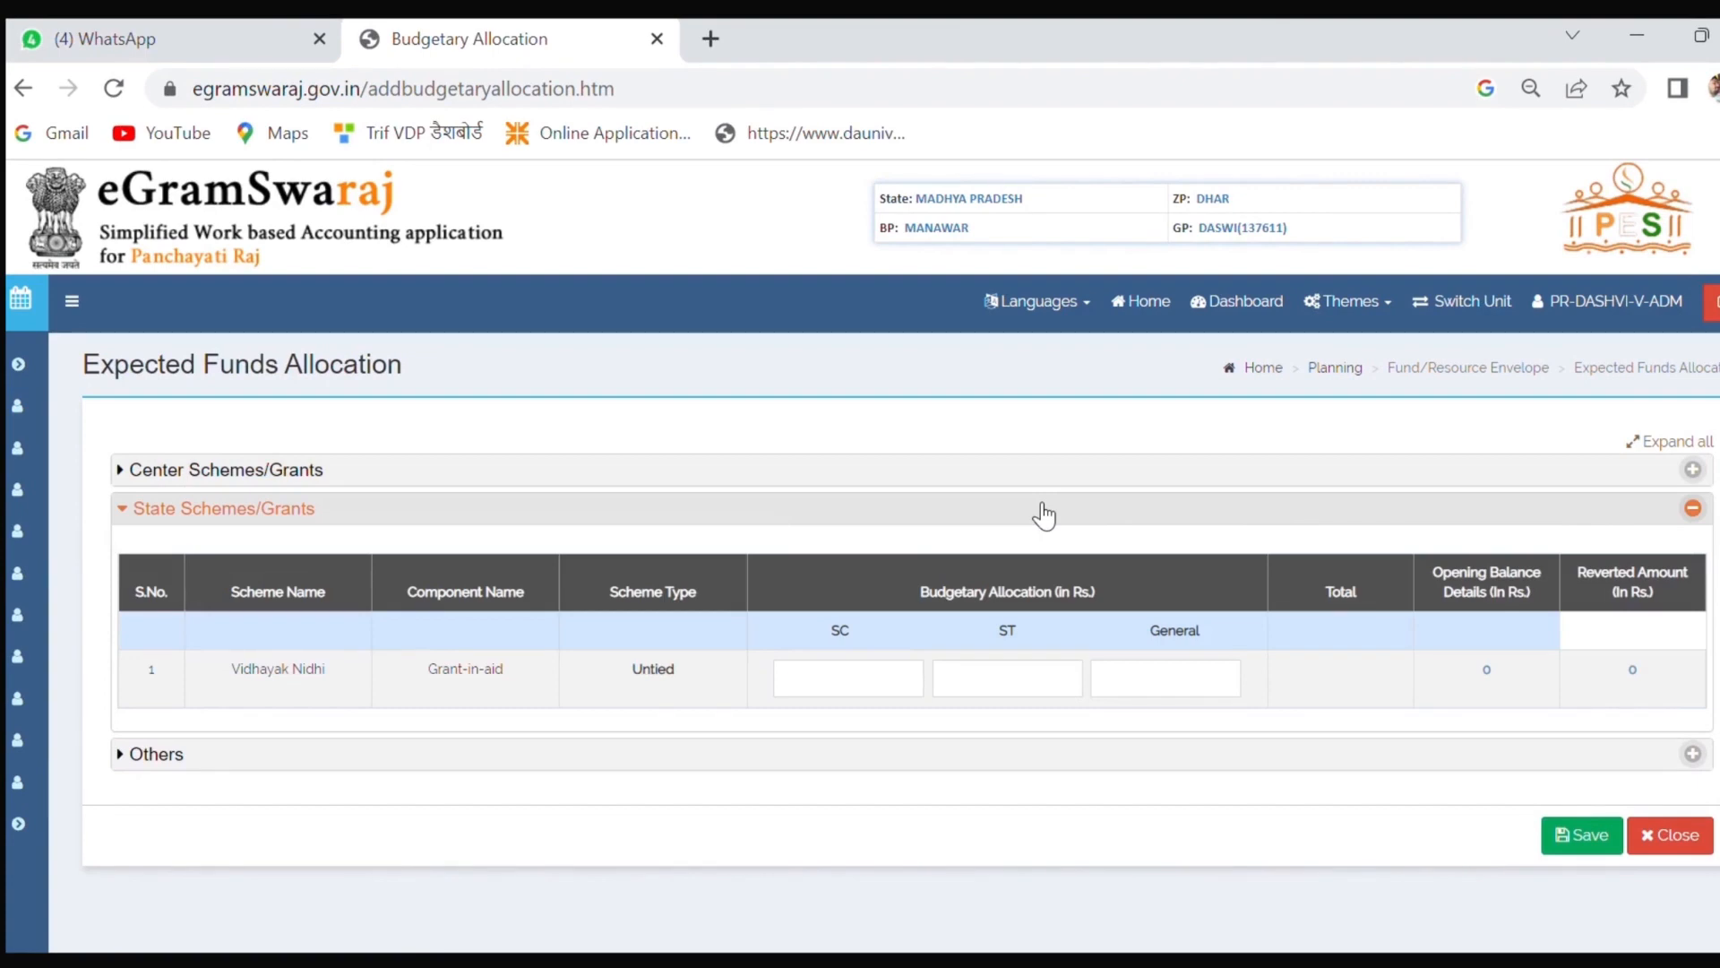
pyautogui.click(913, 757)
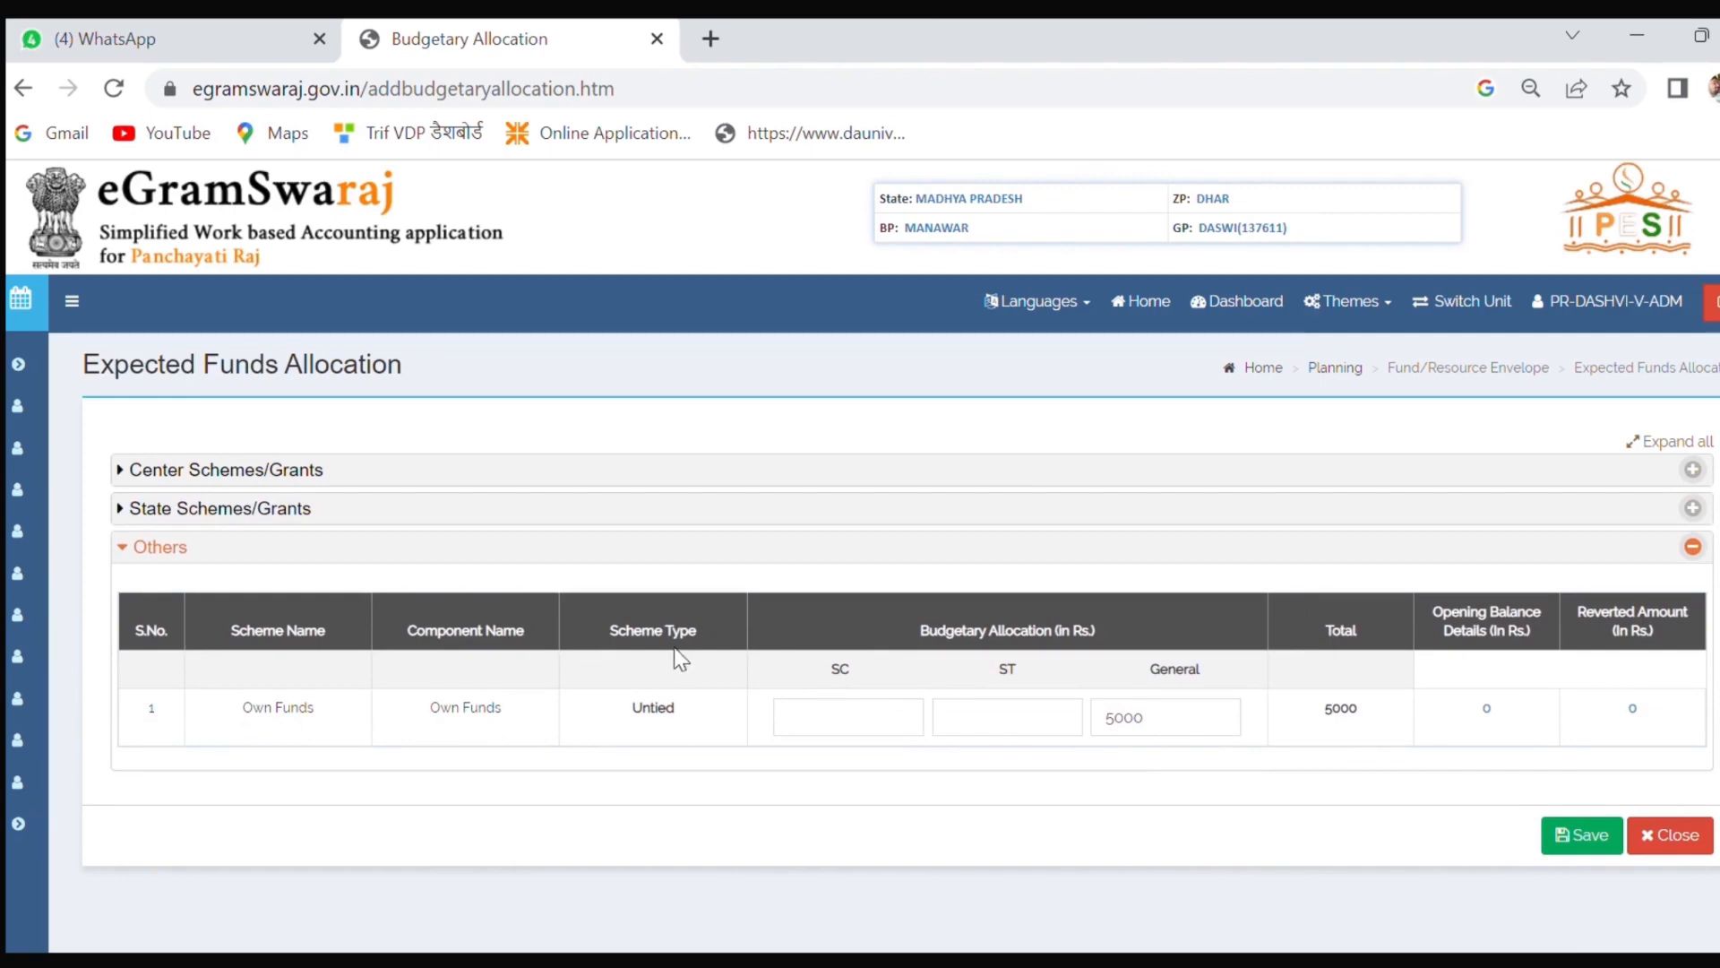
pyautogui.click(72, 301)
pyautogui.click(1692, 549)
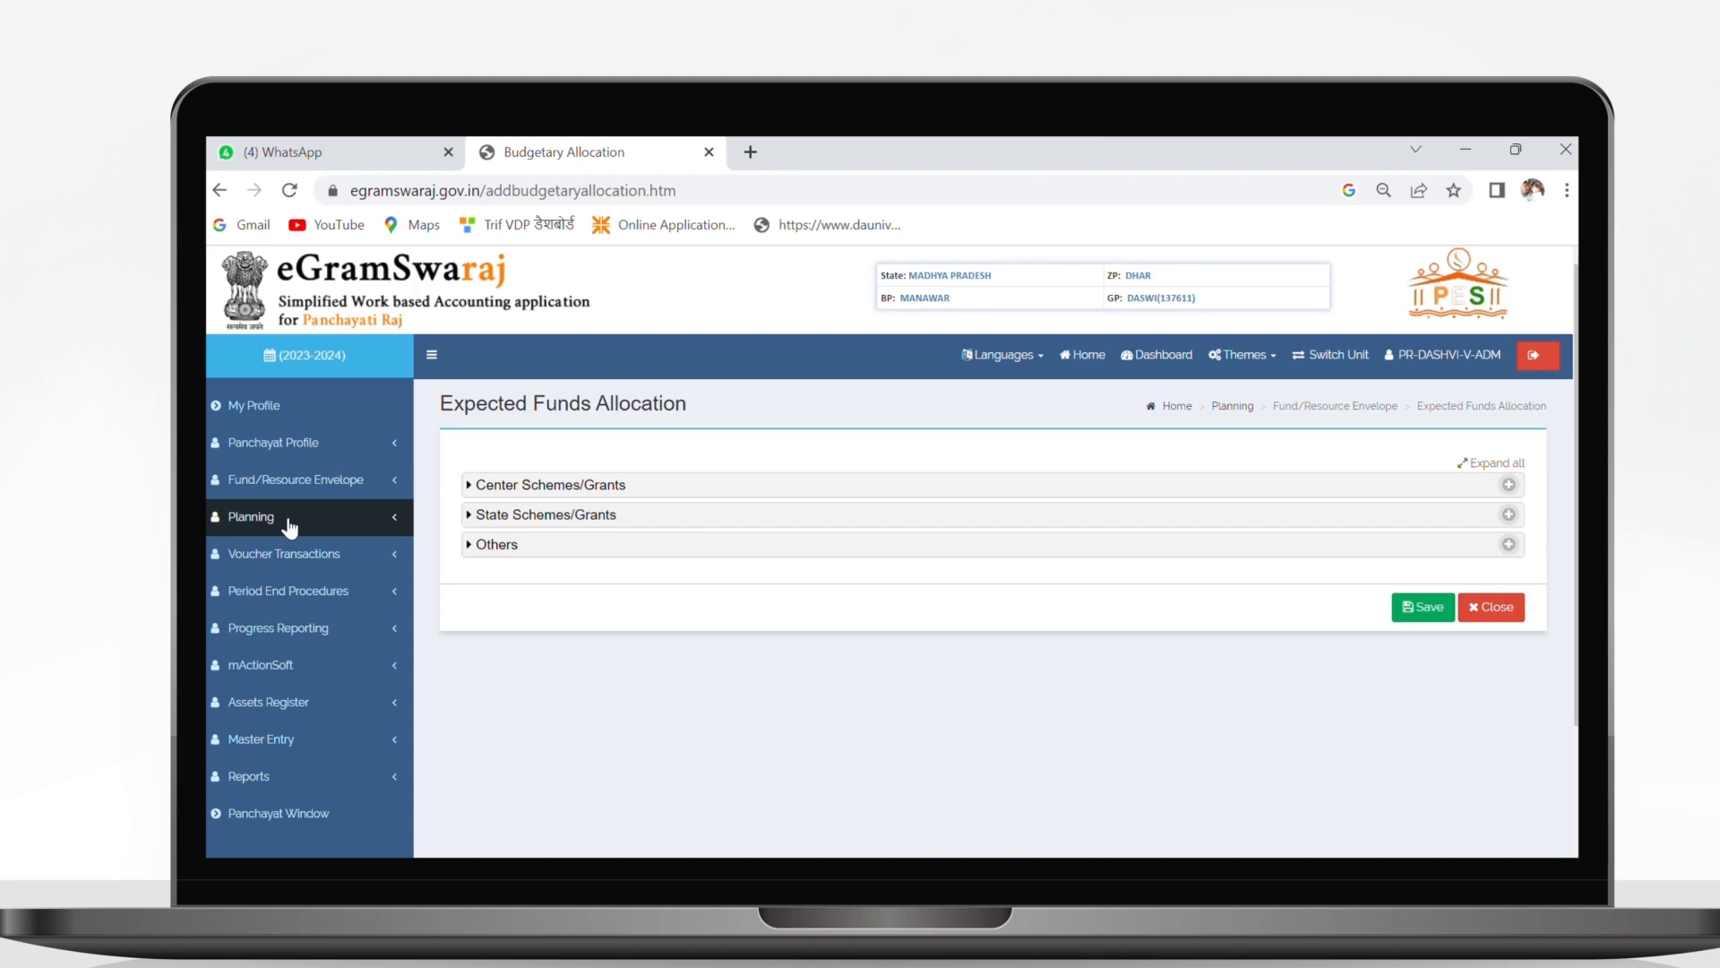
# - Open the form for registering a Gram Sabha/Village Assembly suggestion and look at its Chairperson Name choices
pyautogui.click(287, 524)
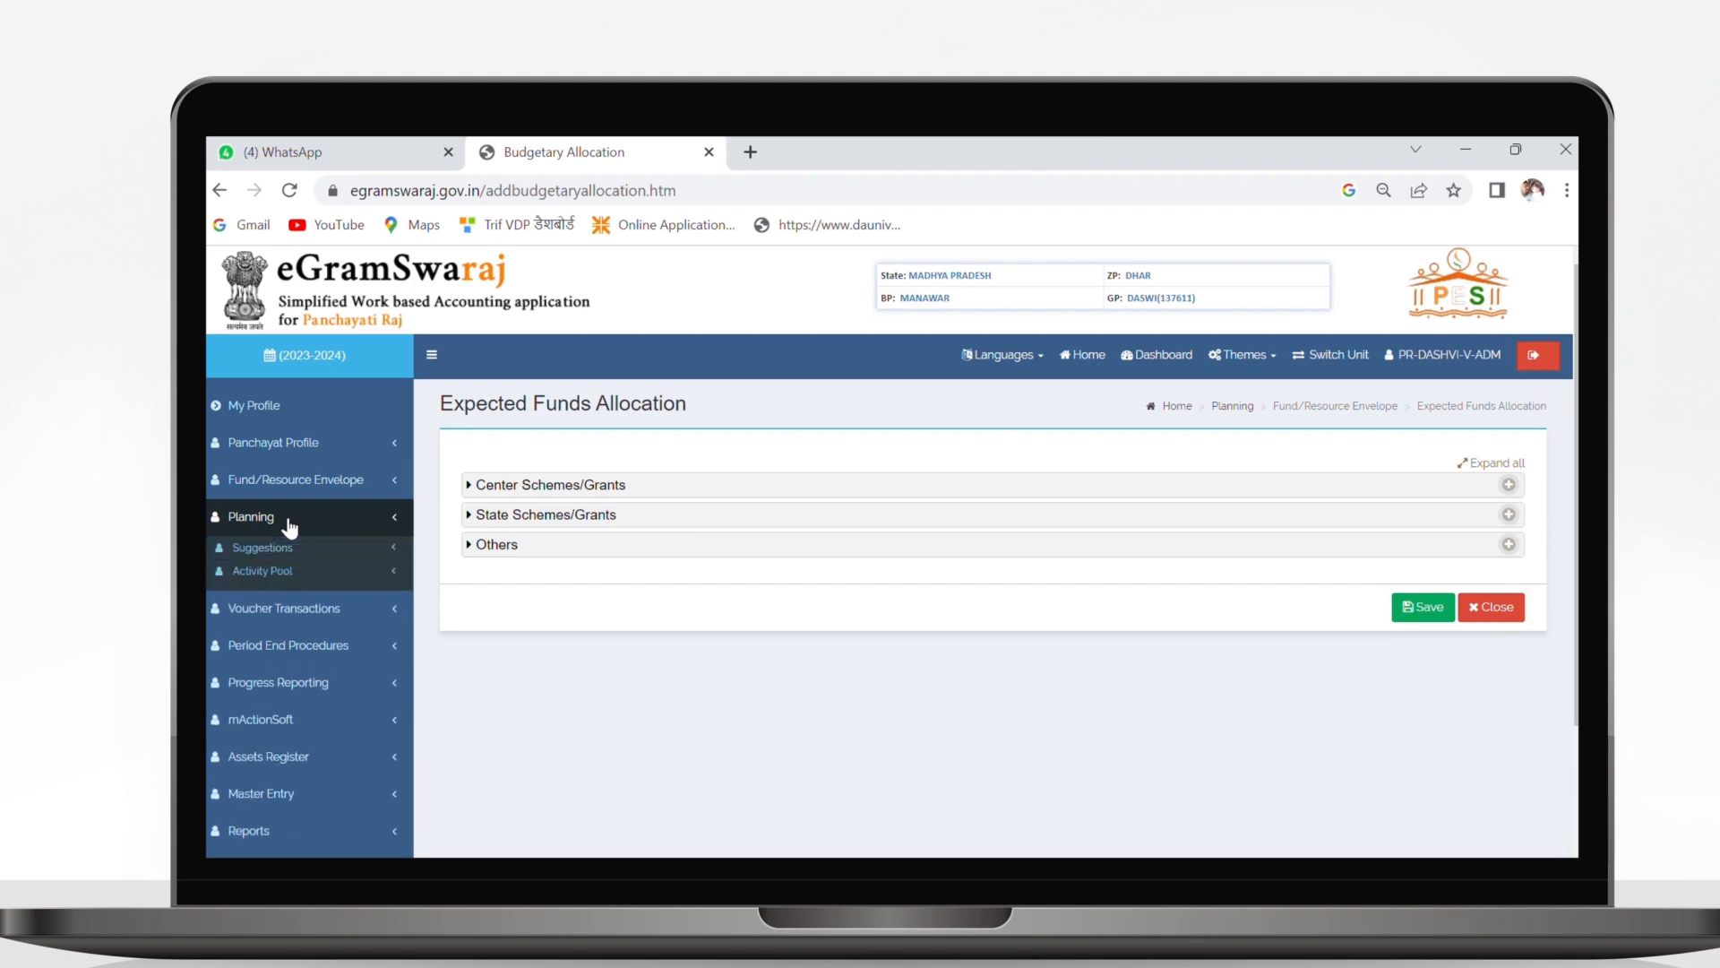
pyautogui.click(281, 553)
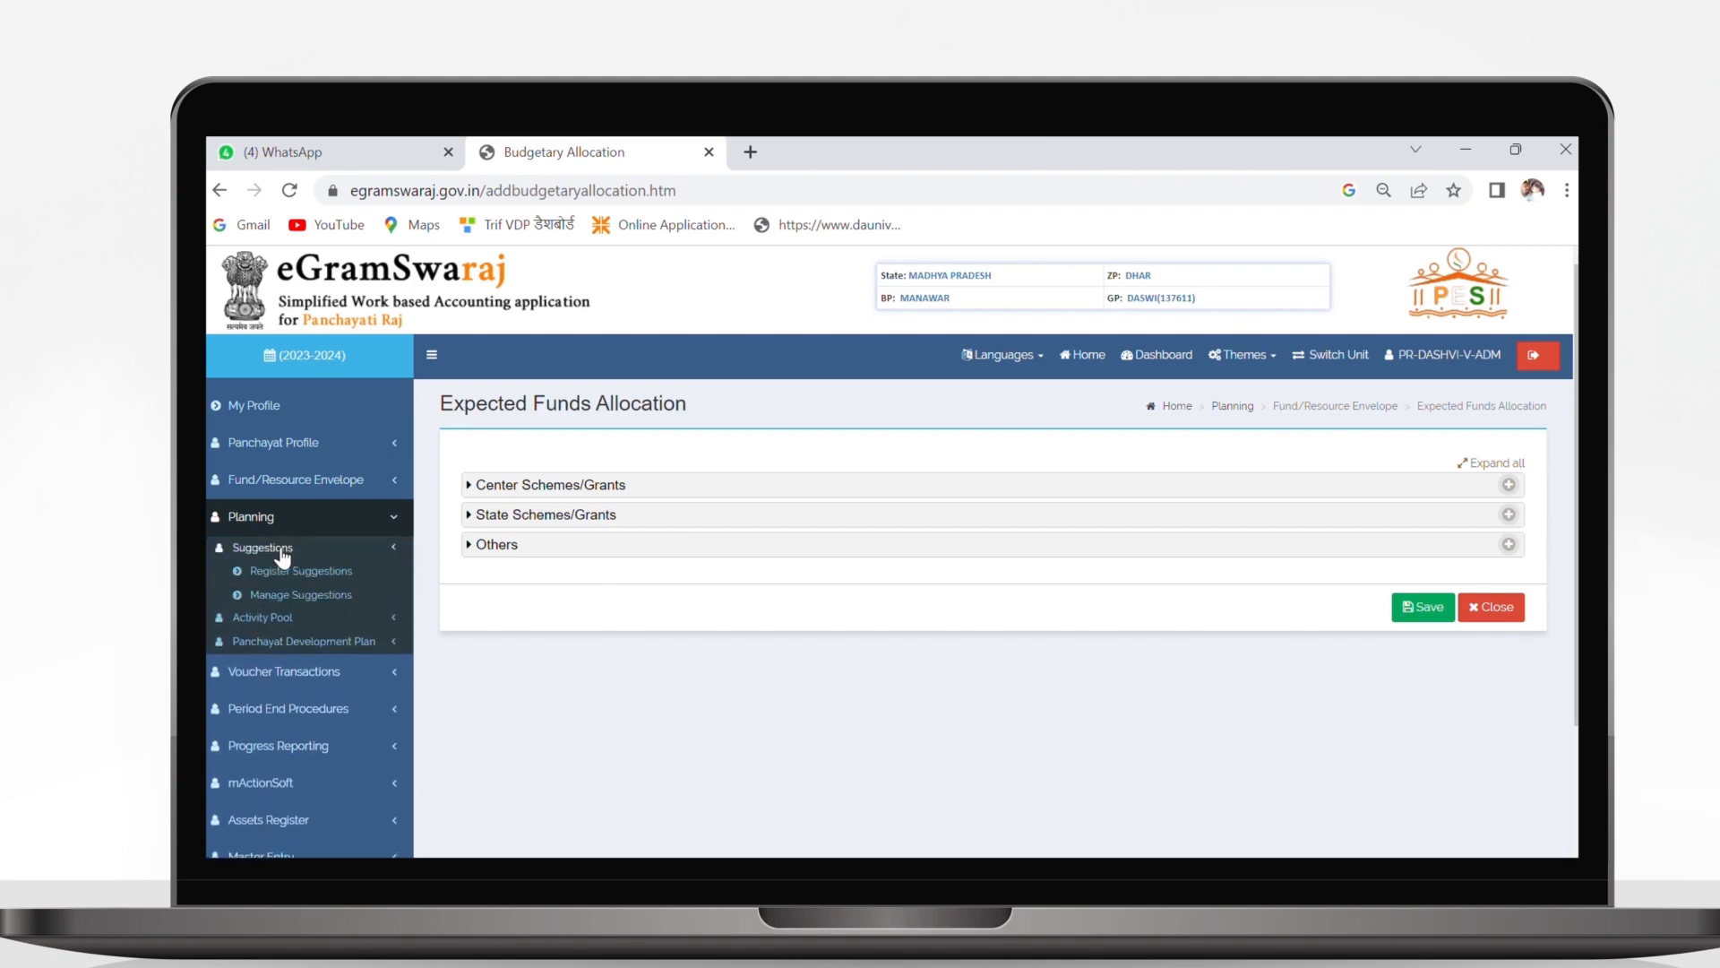
pyautogui.click(278, 573)
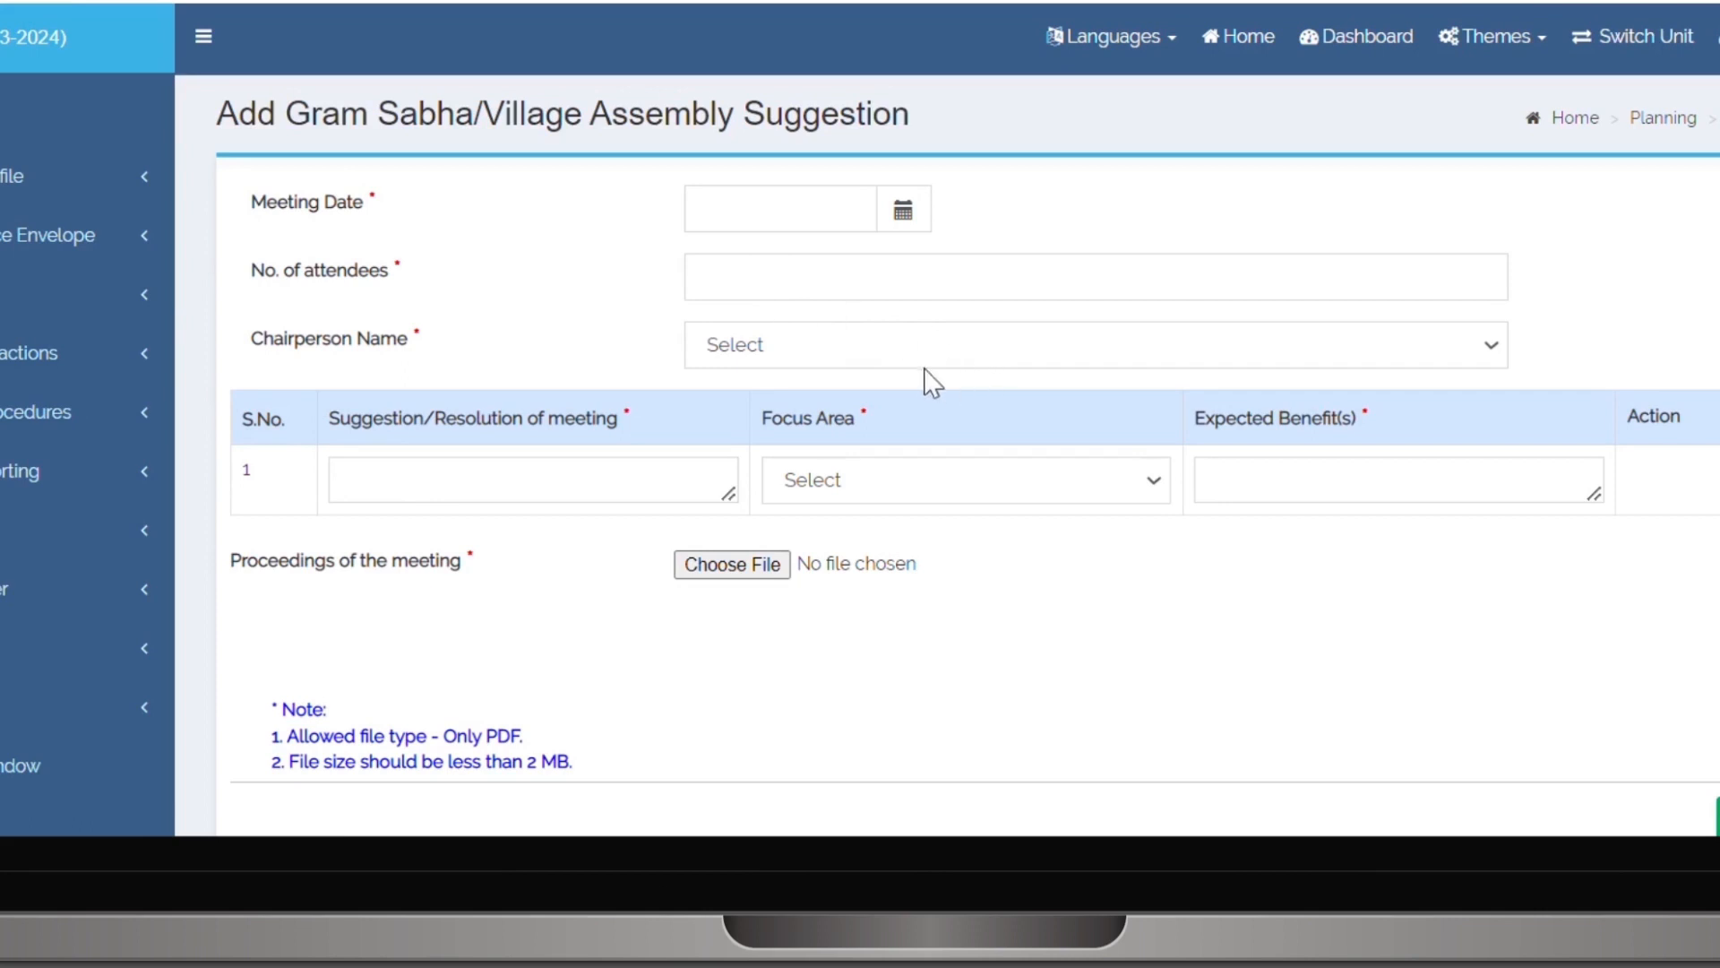
pyautogui.click(907, 348)
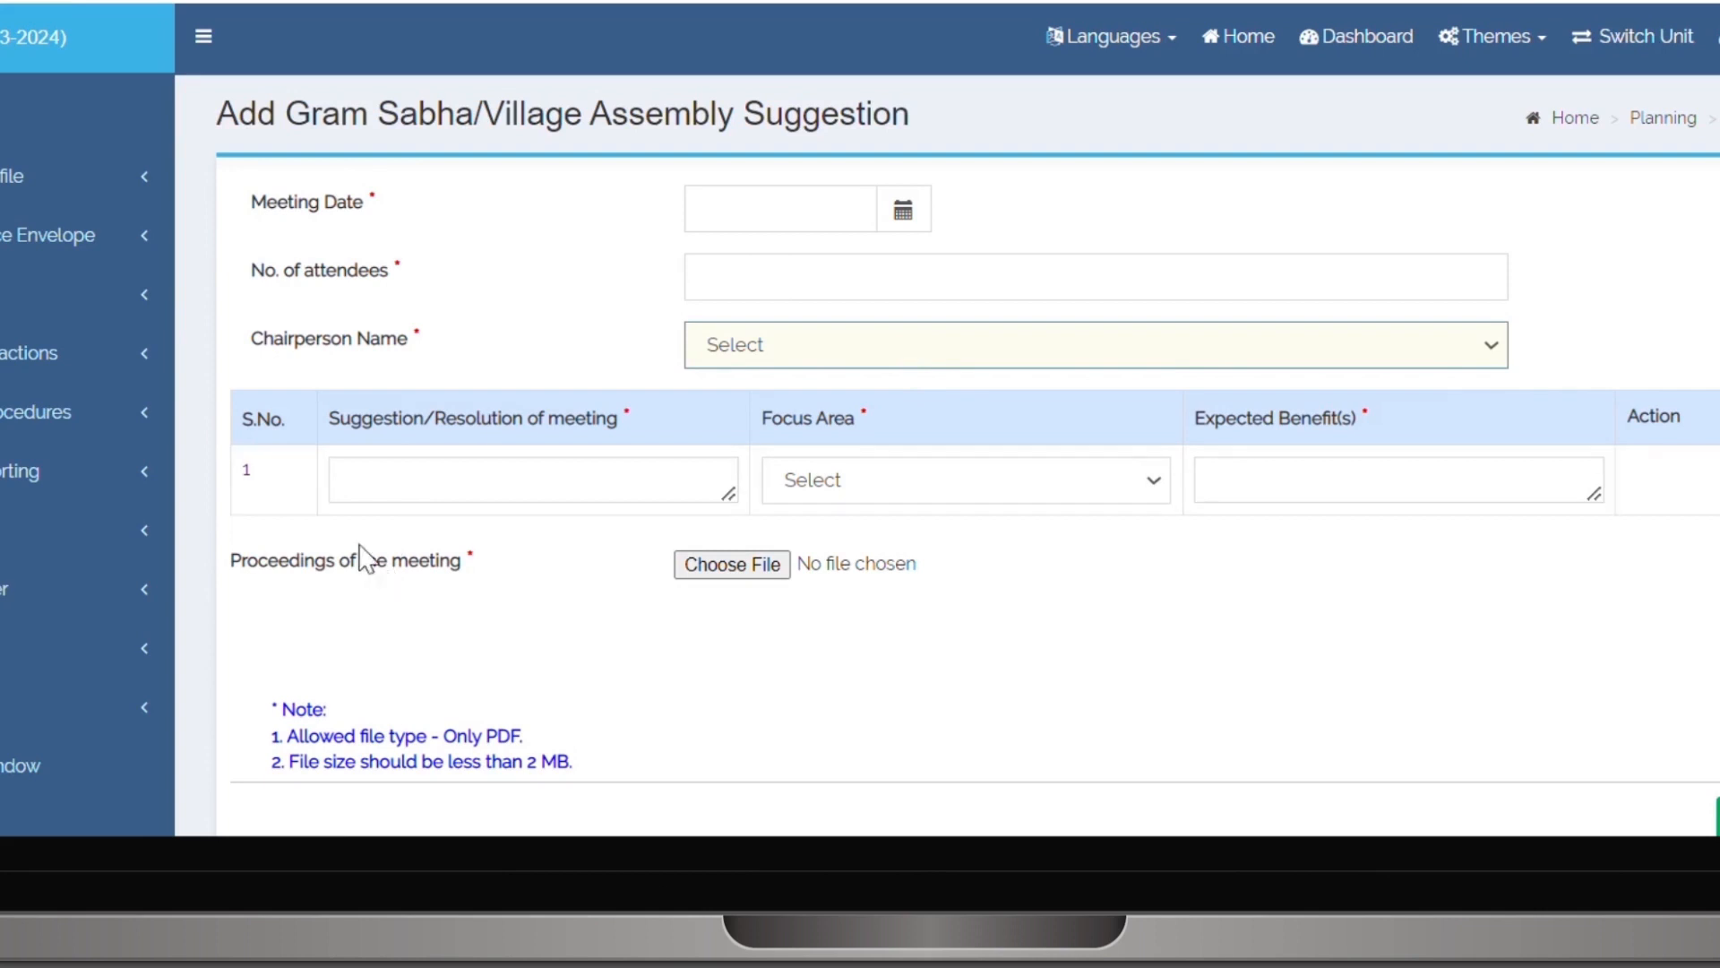
pyautogui.click(448, 512)
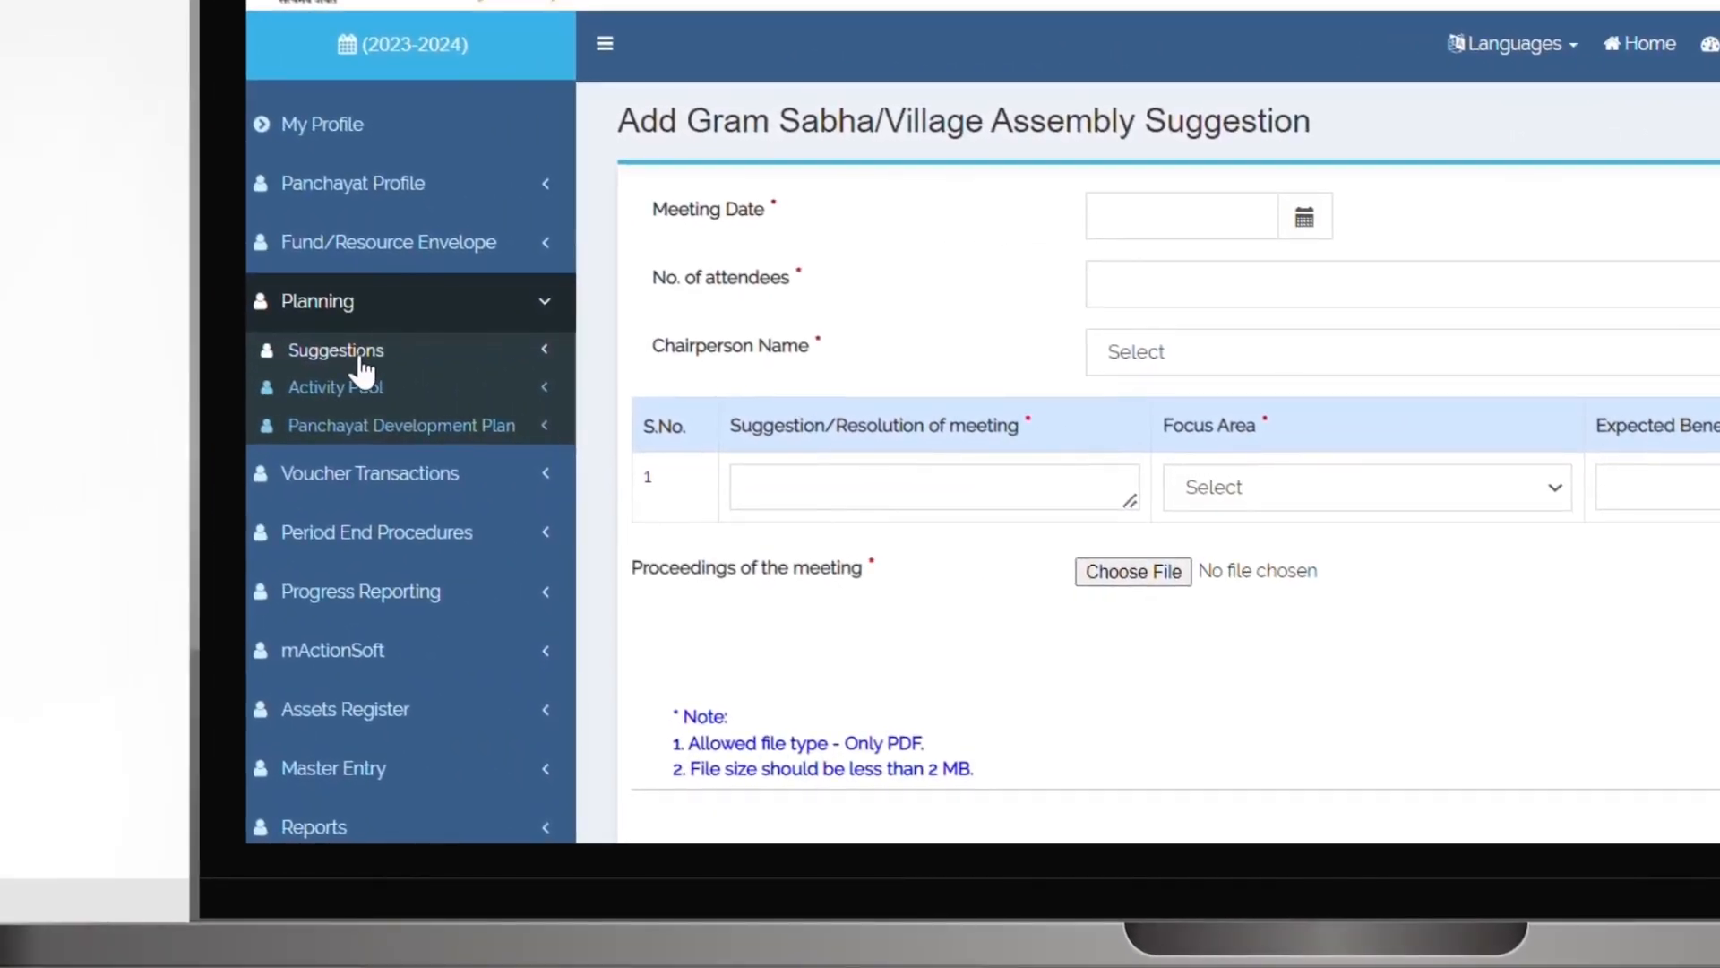
# - Open the Register Activity form of the planning activity pool and dismiss its alert
pyautogui.click(371, 363)
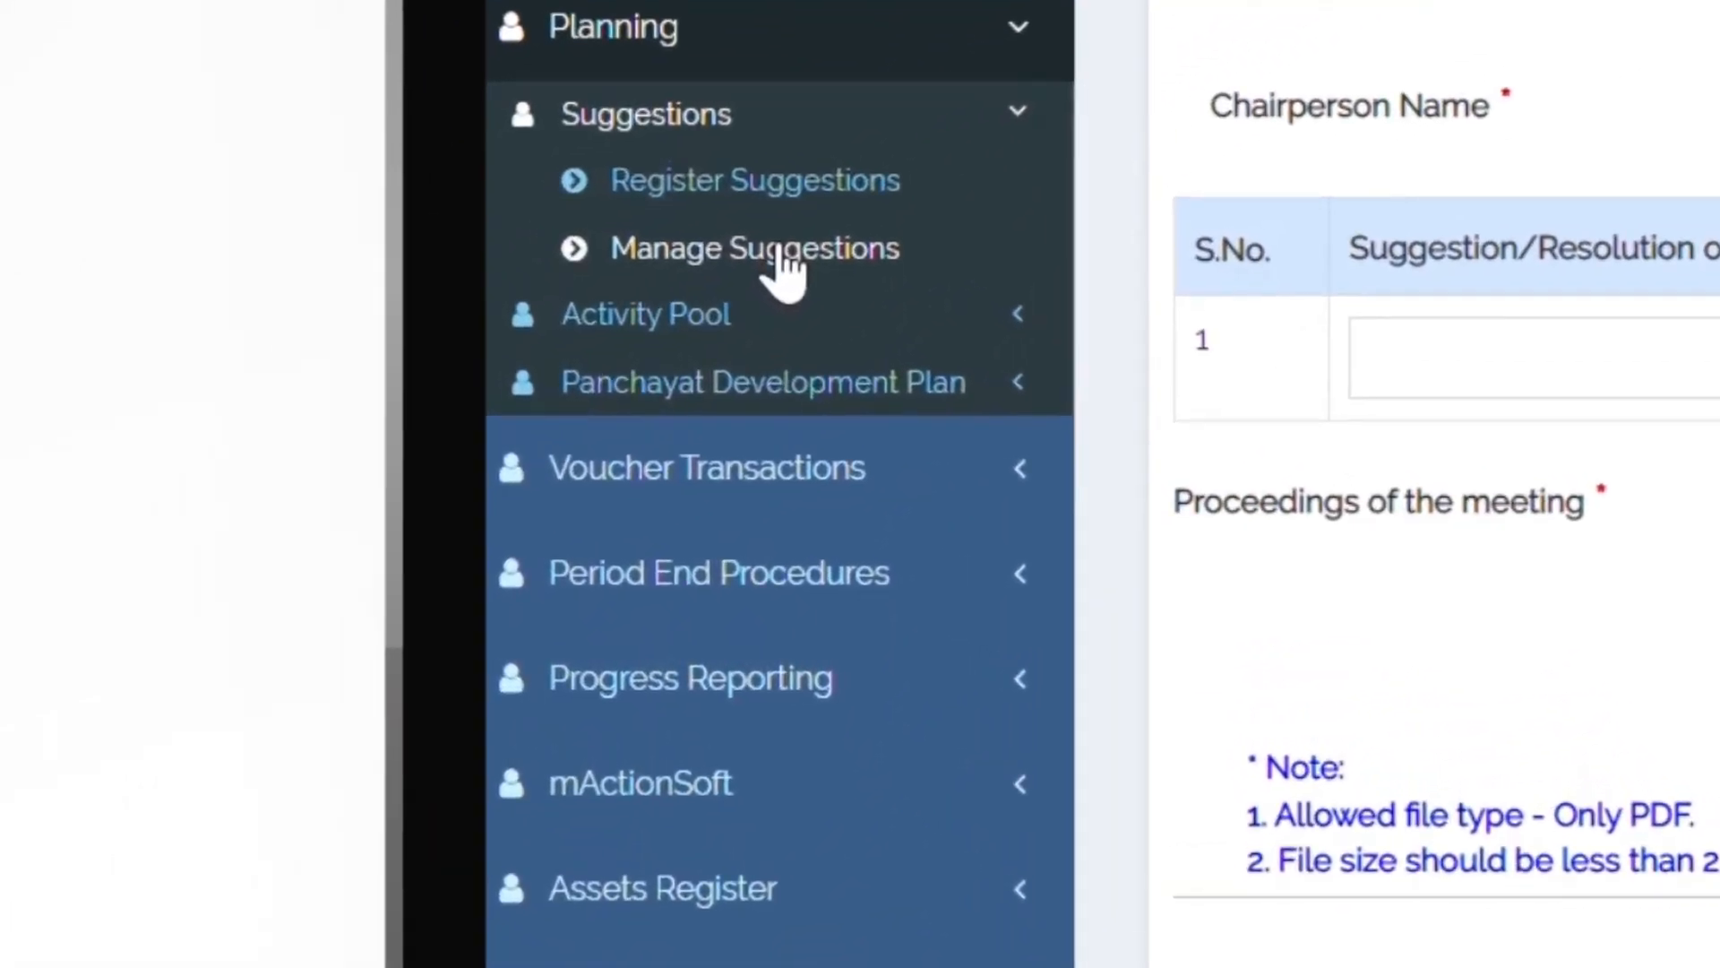
pyautogui.click(1024, 111)
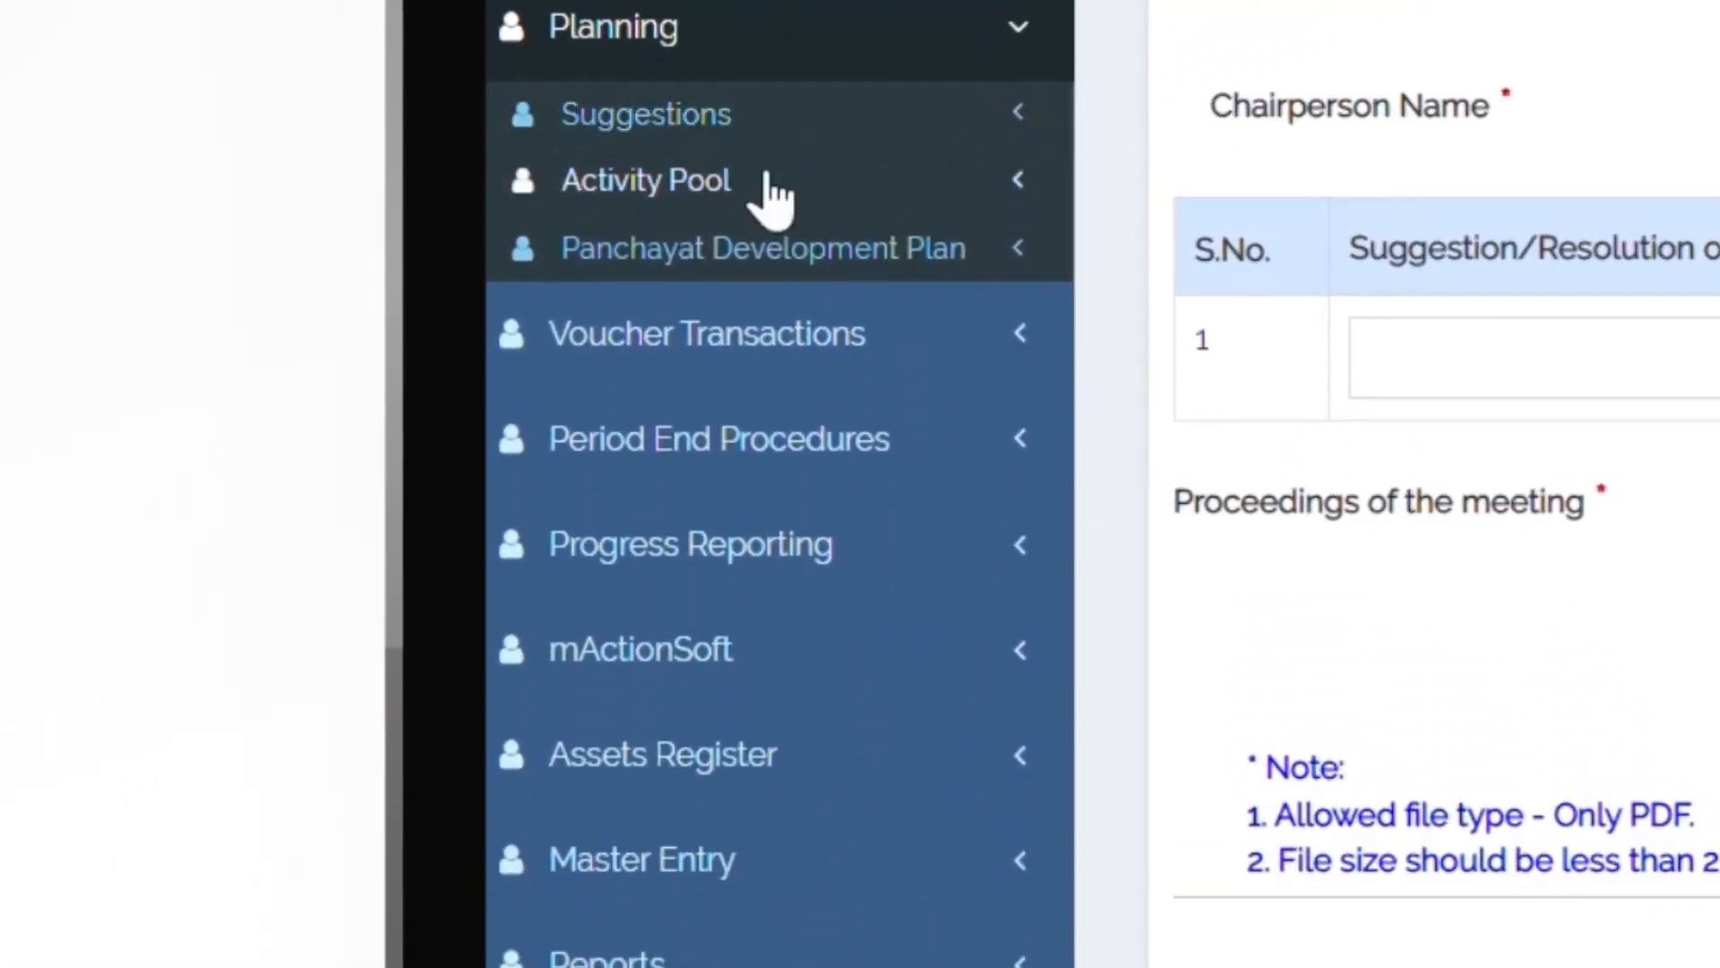
pyautogui.click(700, 190)
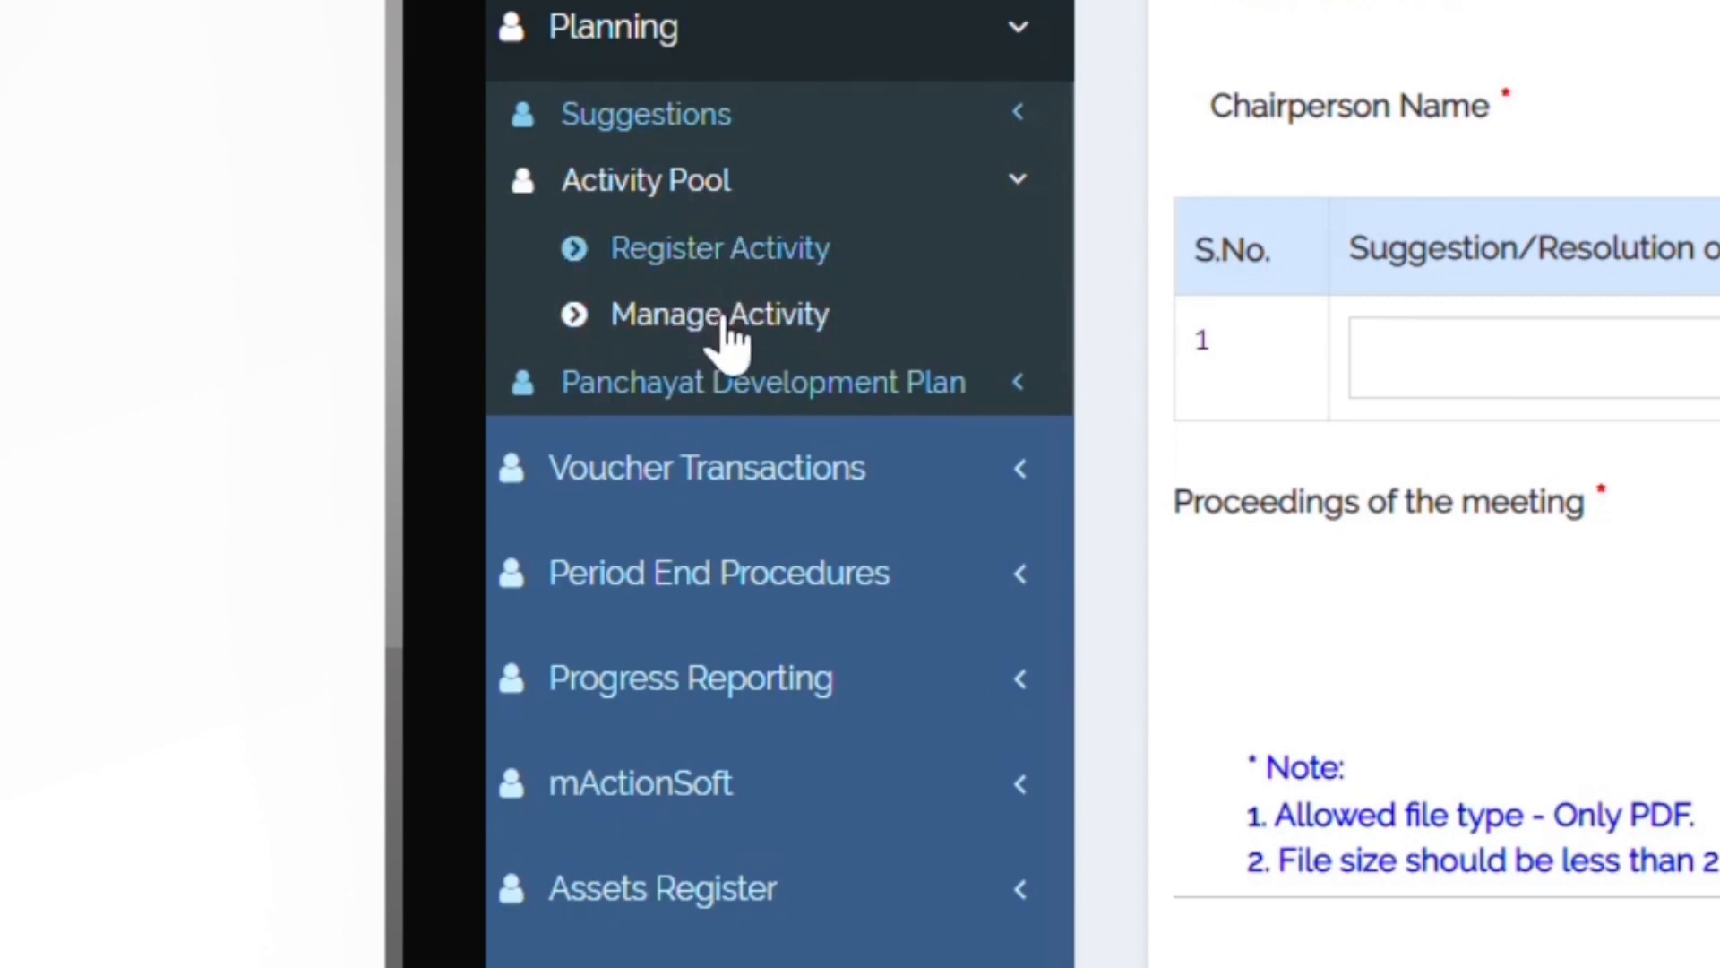
pyautogui.click(716, 261)
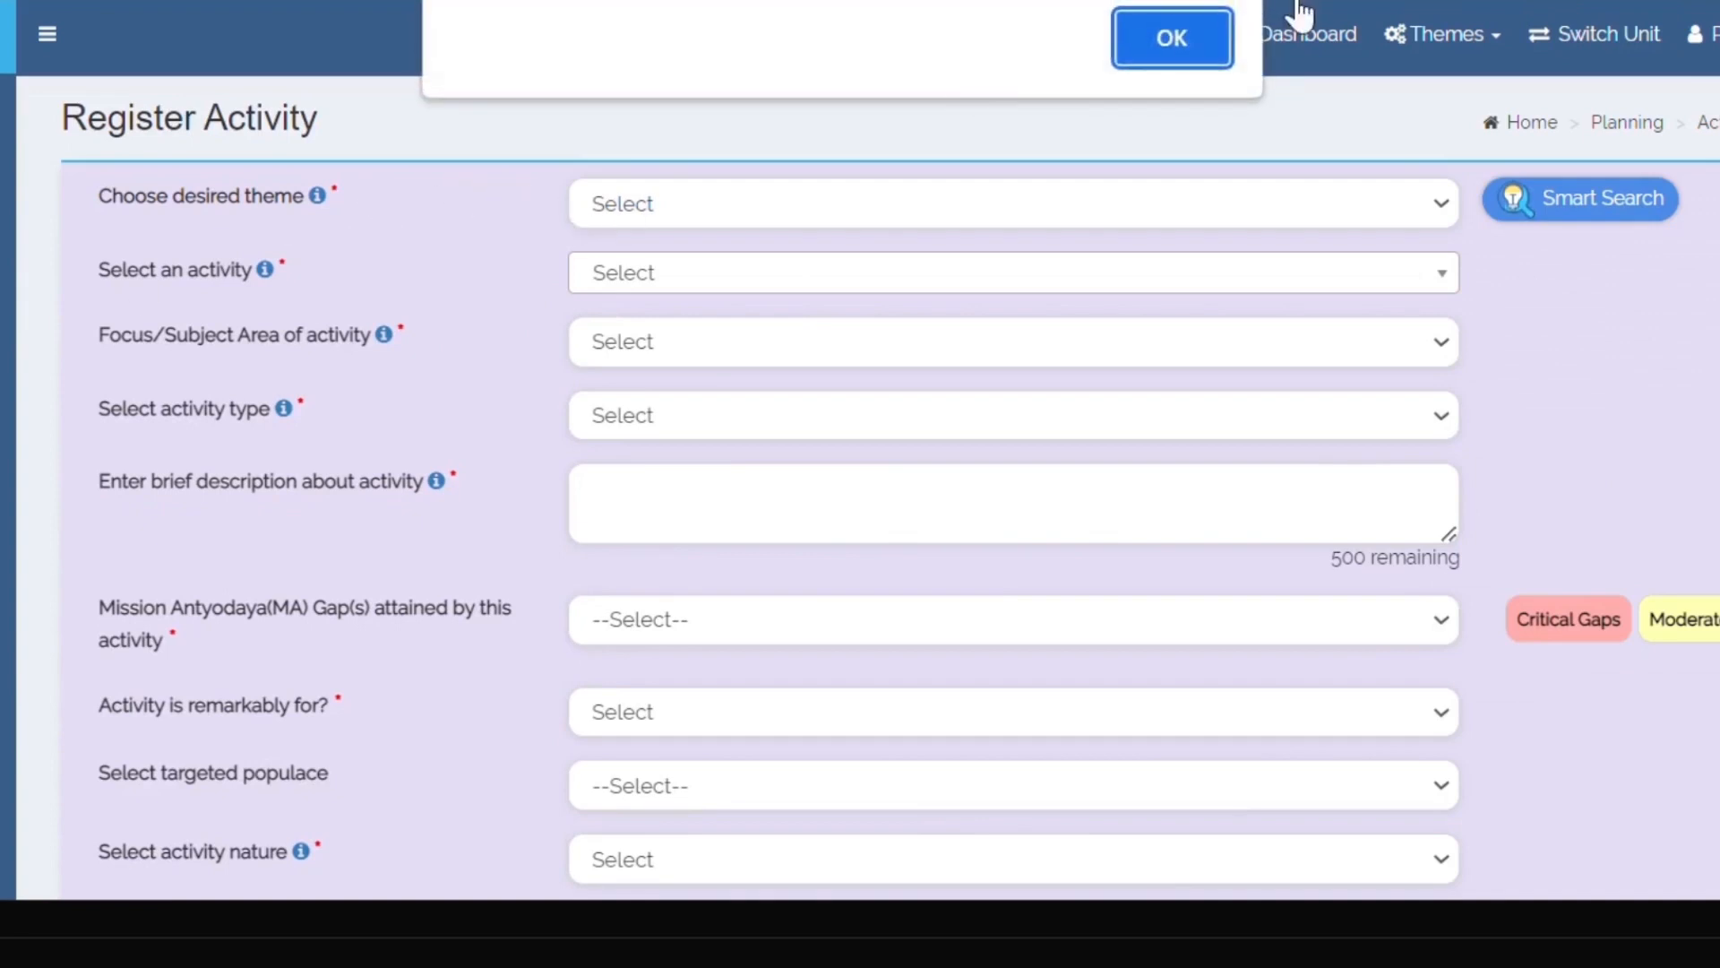
pyautogui.click(1205, 31)
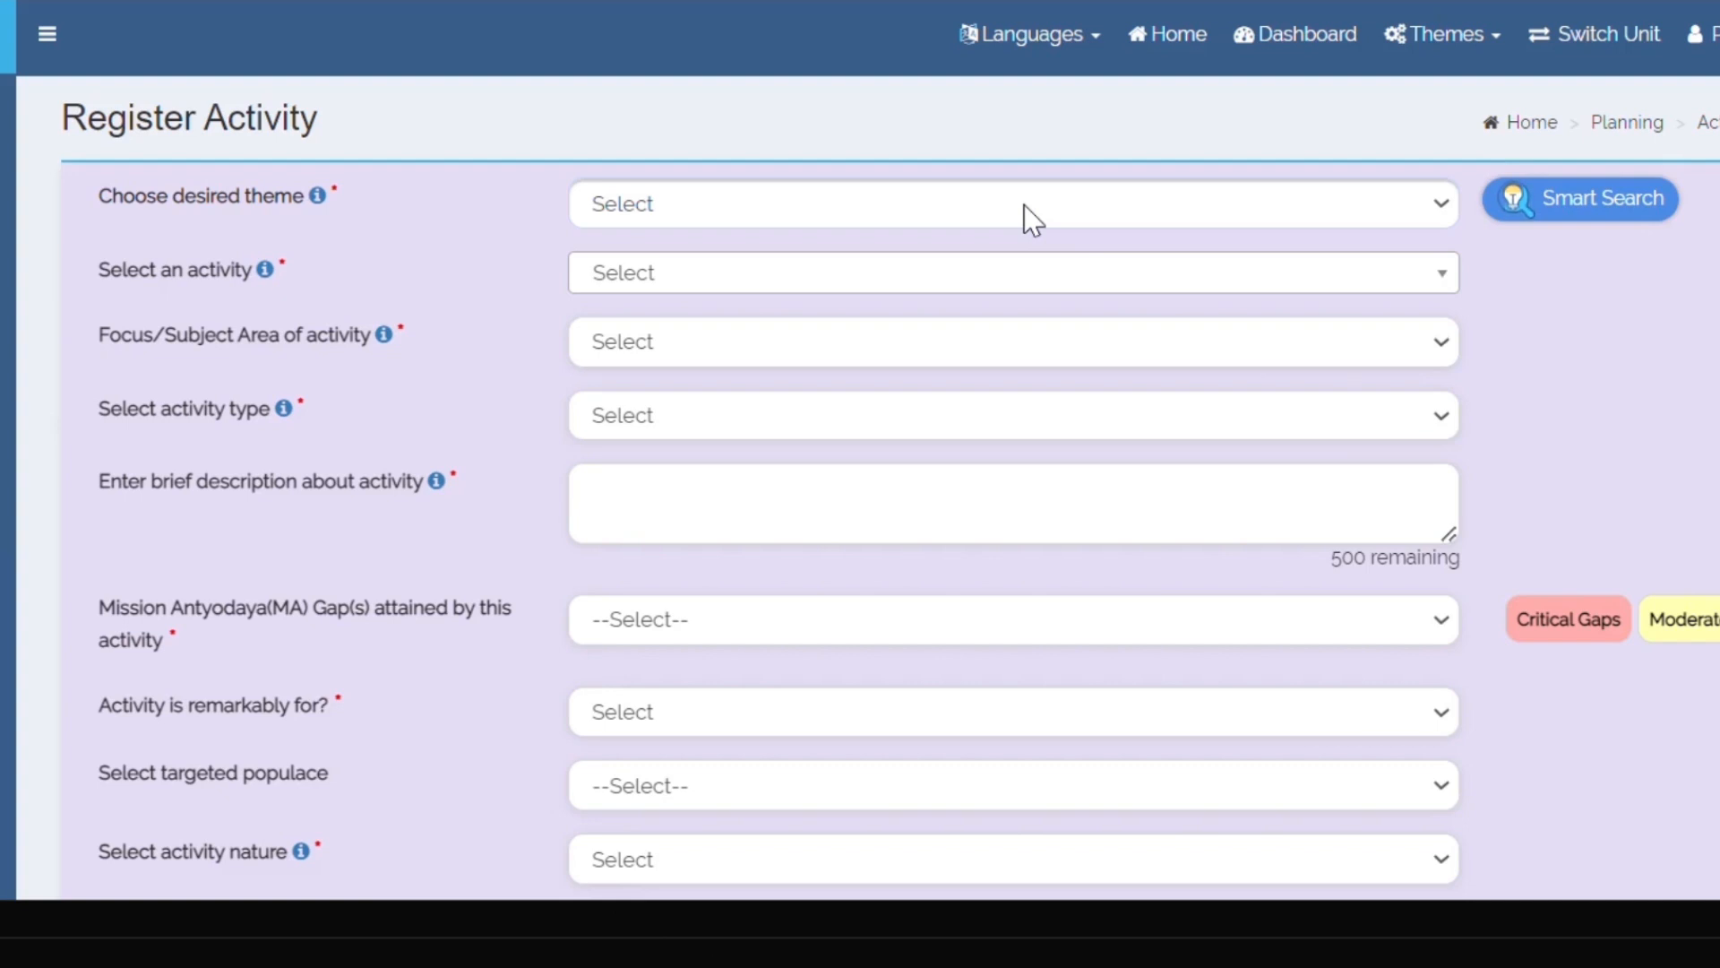
# - Set the activity's theme to Theme 4 - Water Sufficient Village and choose Amrit Sarovar as the activity
pyautogui.click(905, 344)
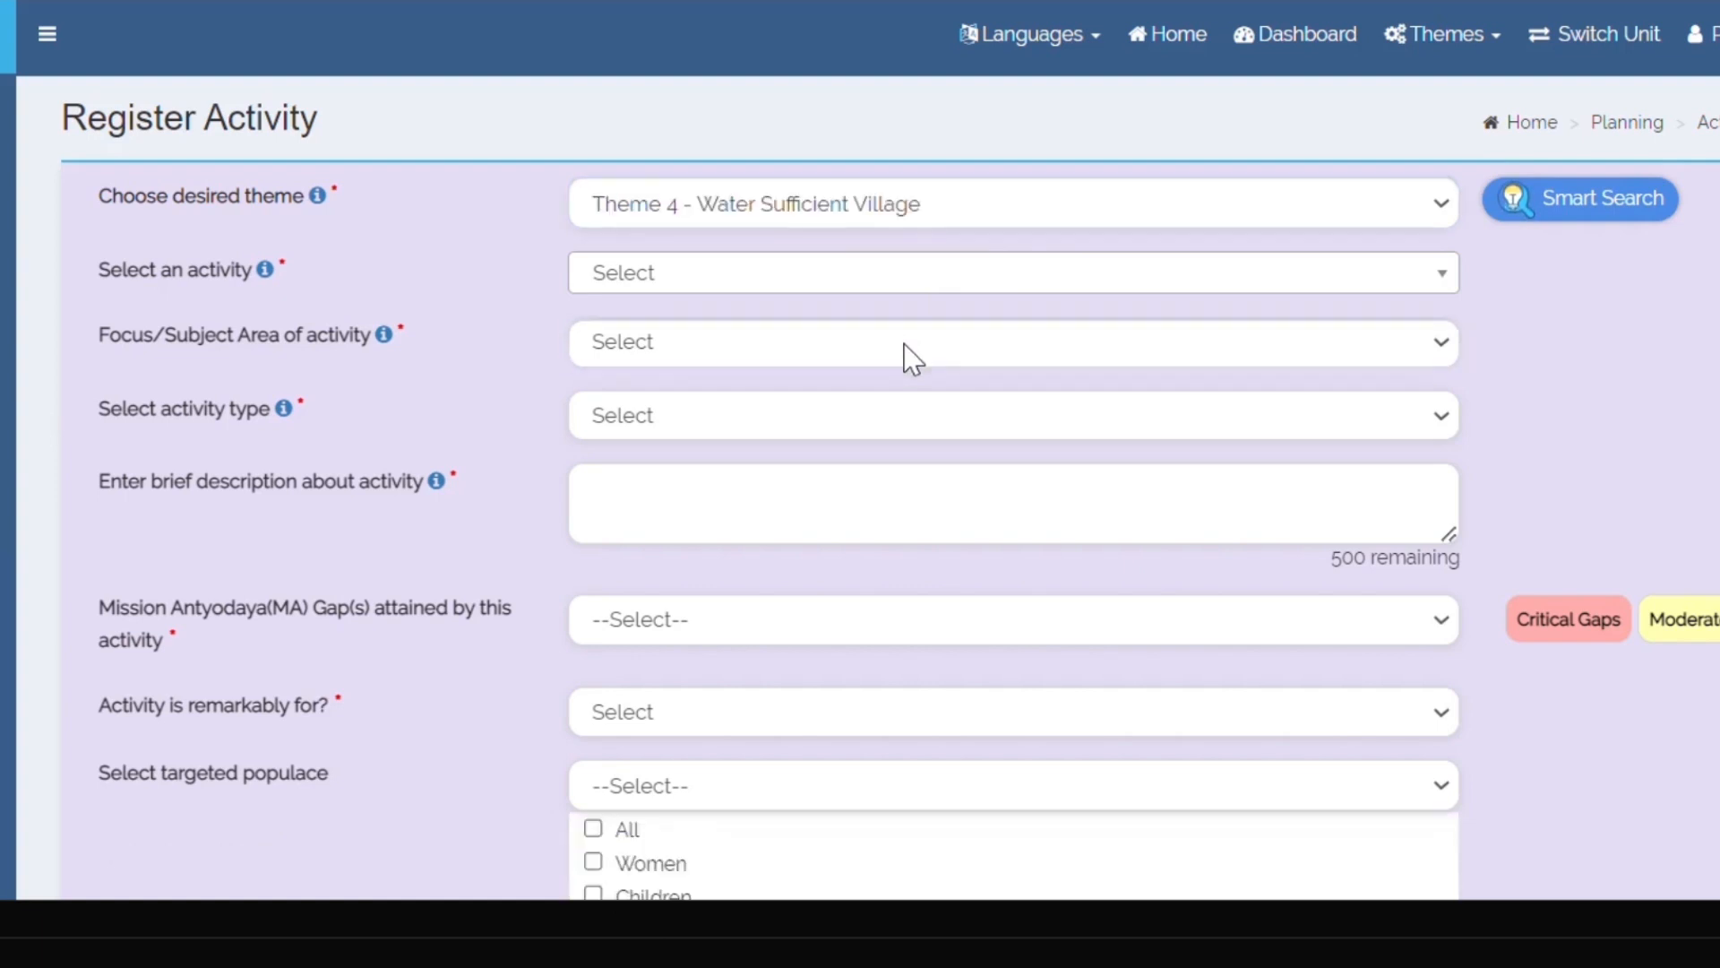
pyautogui.click(856, 329)
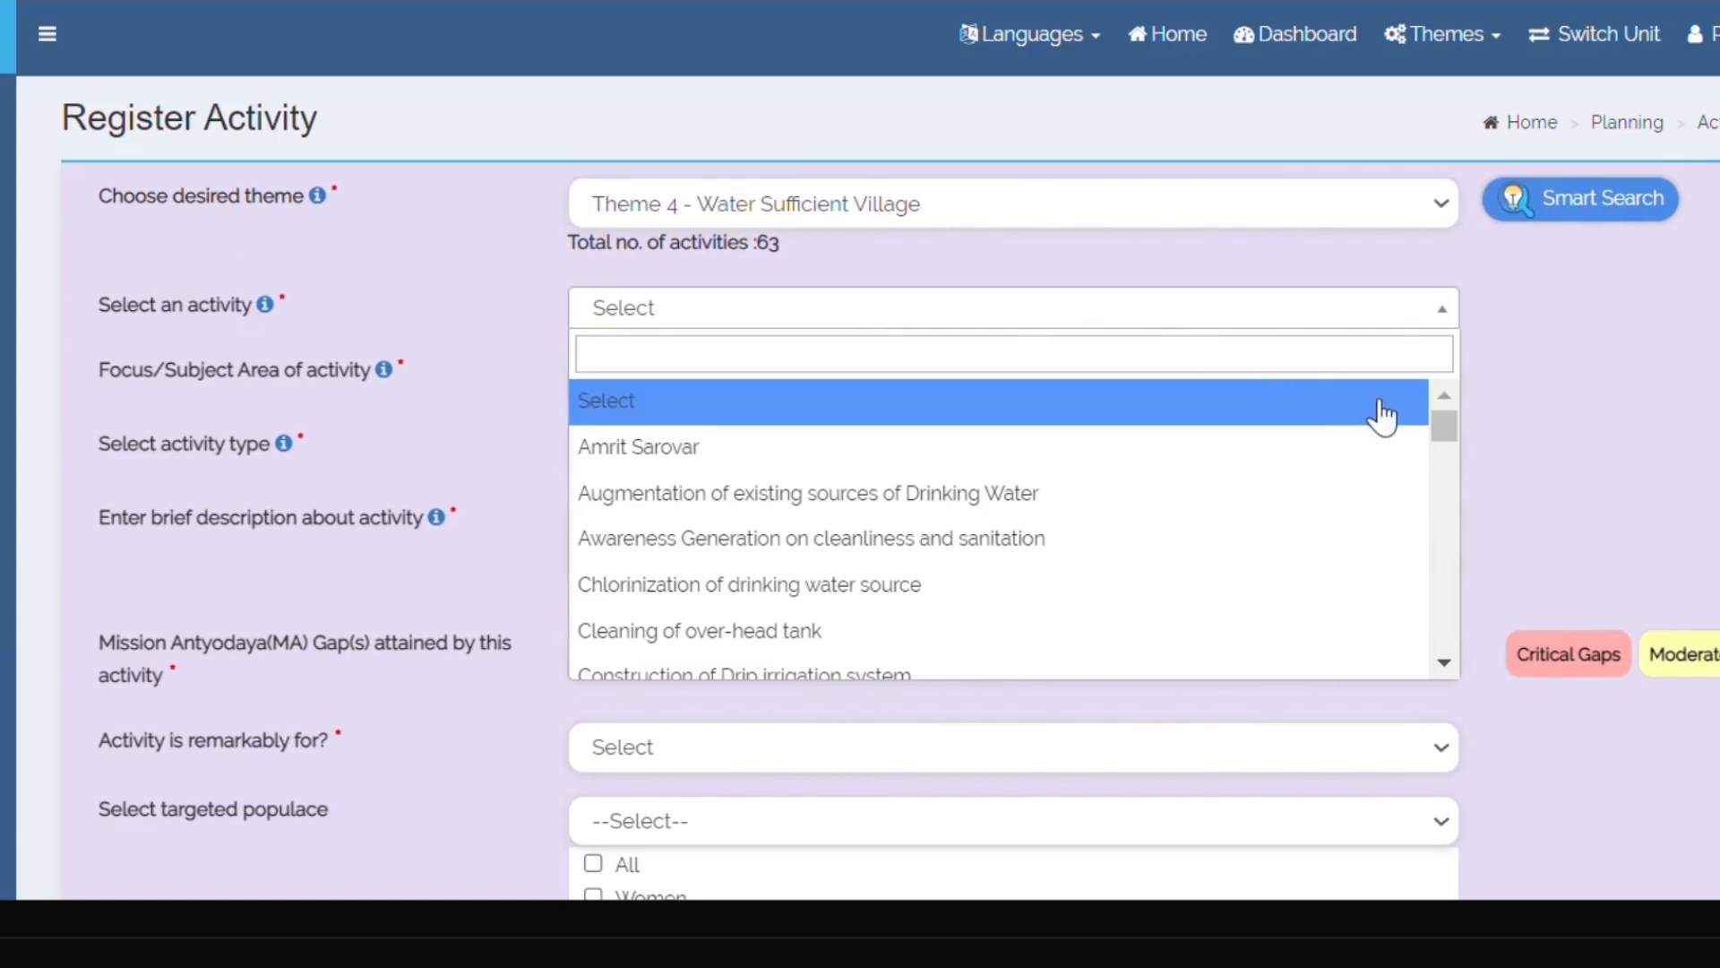
pyautogui.moveTo(1444, 430); pyautogui.dragTo(1438, 643)
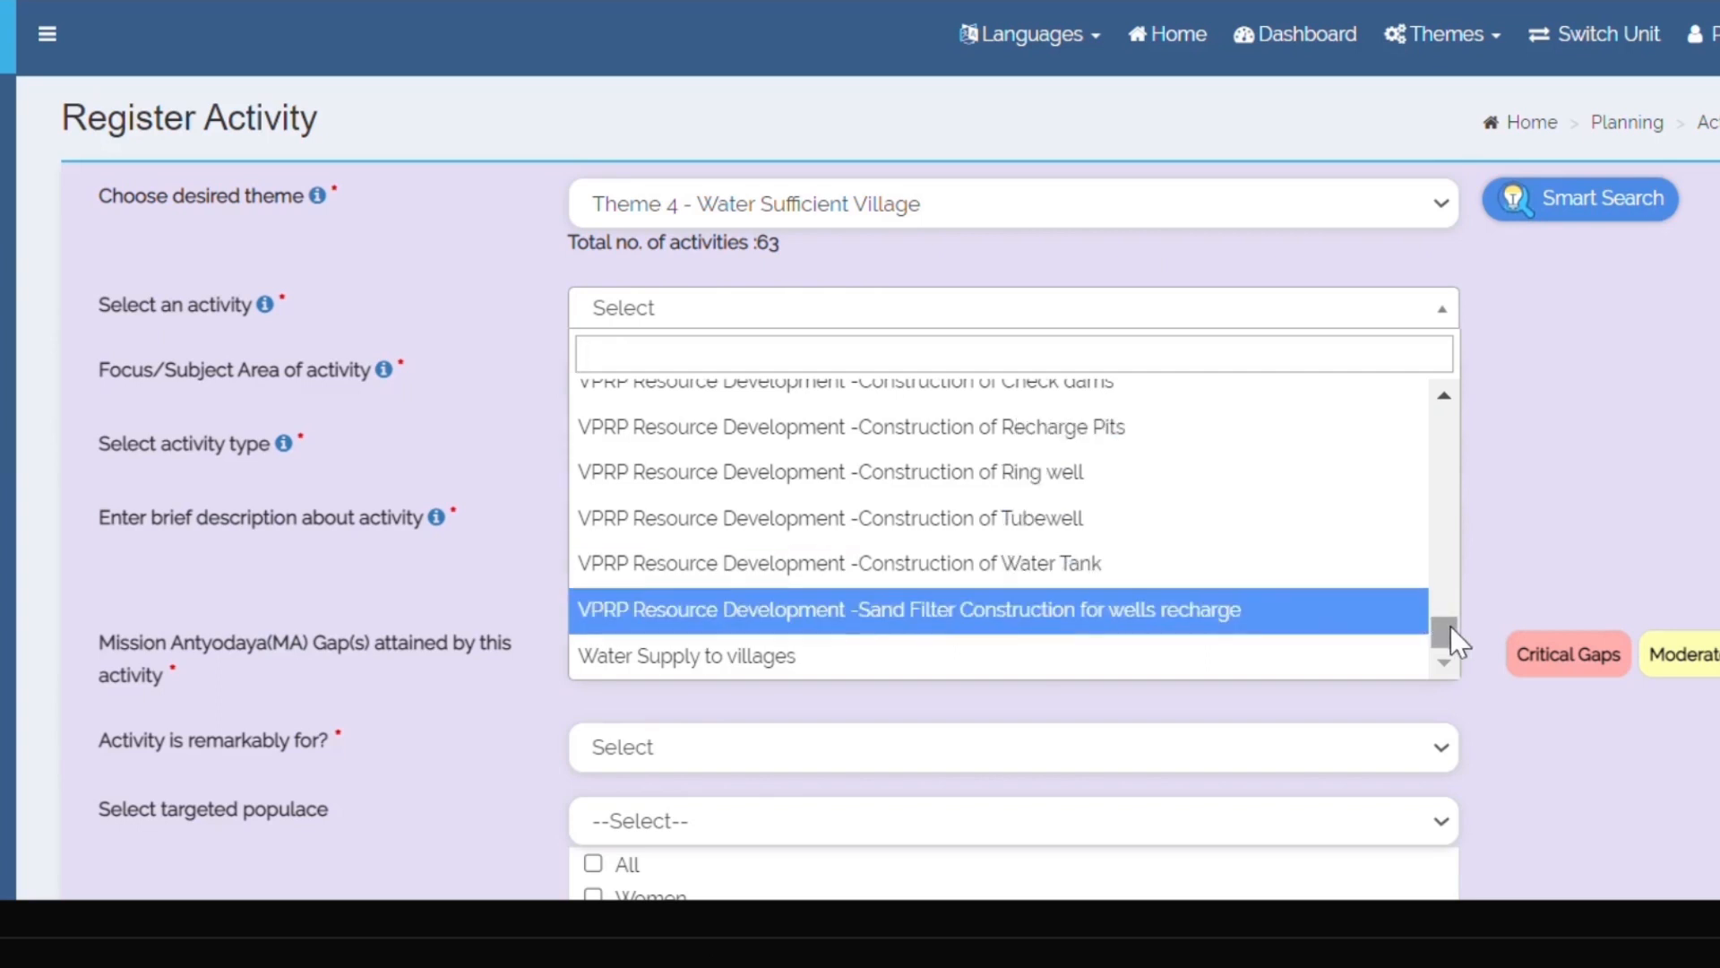
pyautogui.scroll(15, 1449, 627)
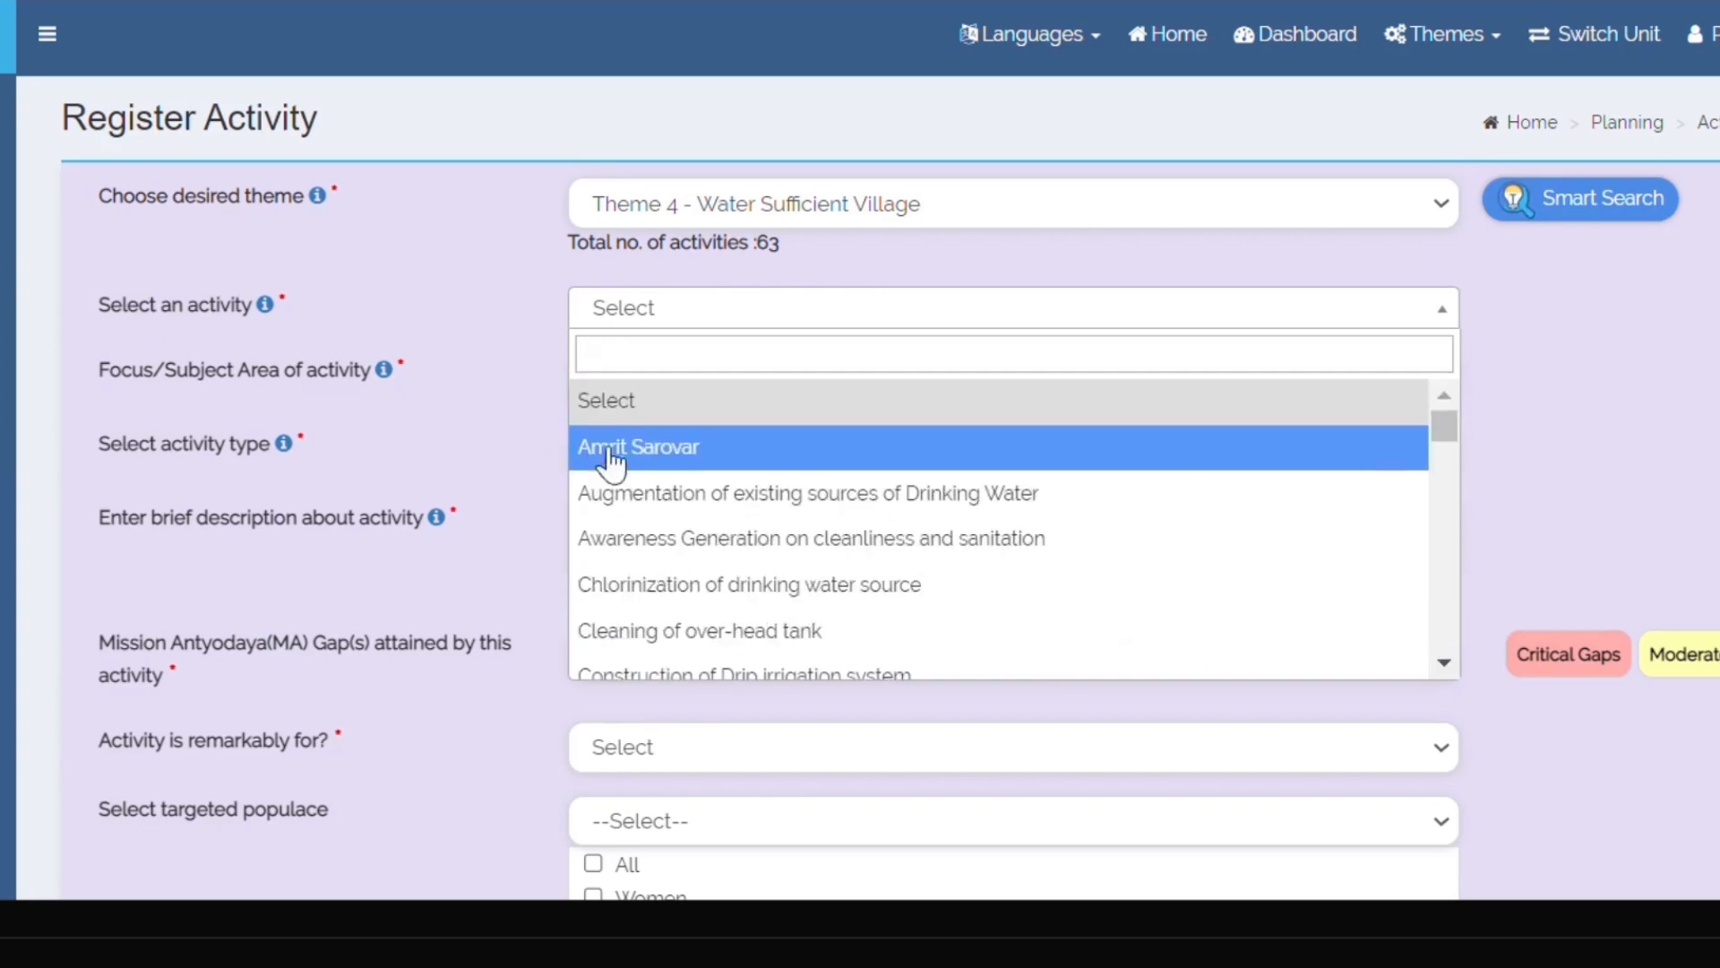
pyautogui.click(612, 461)
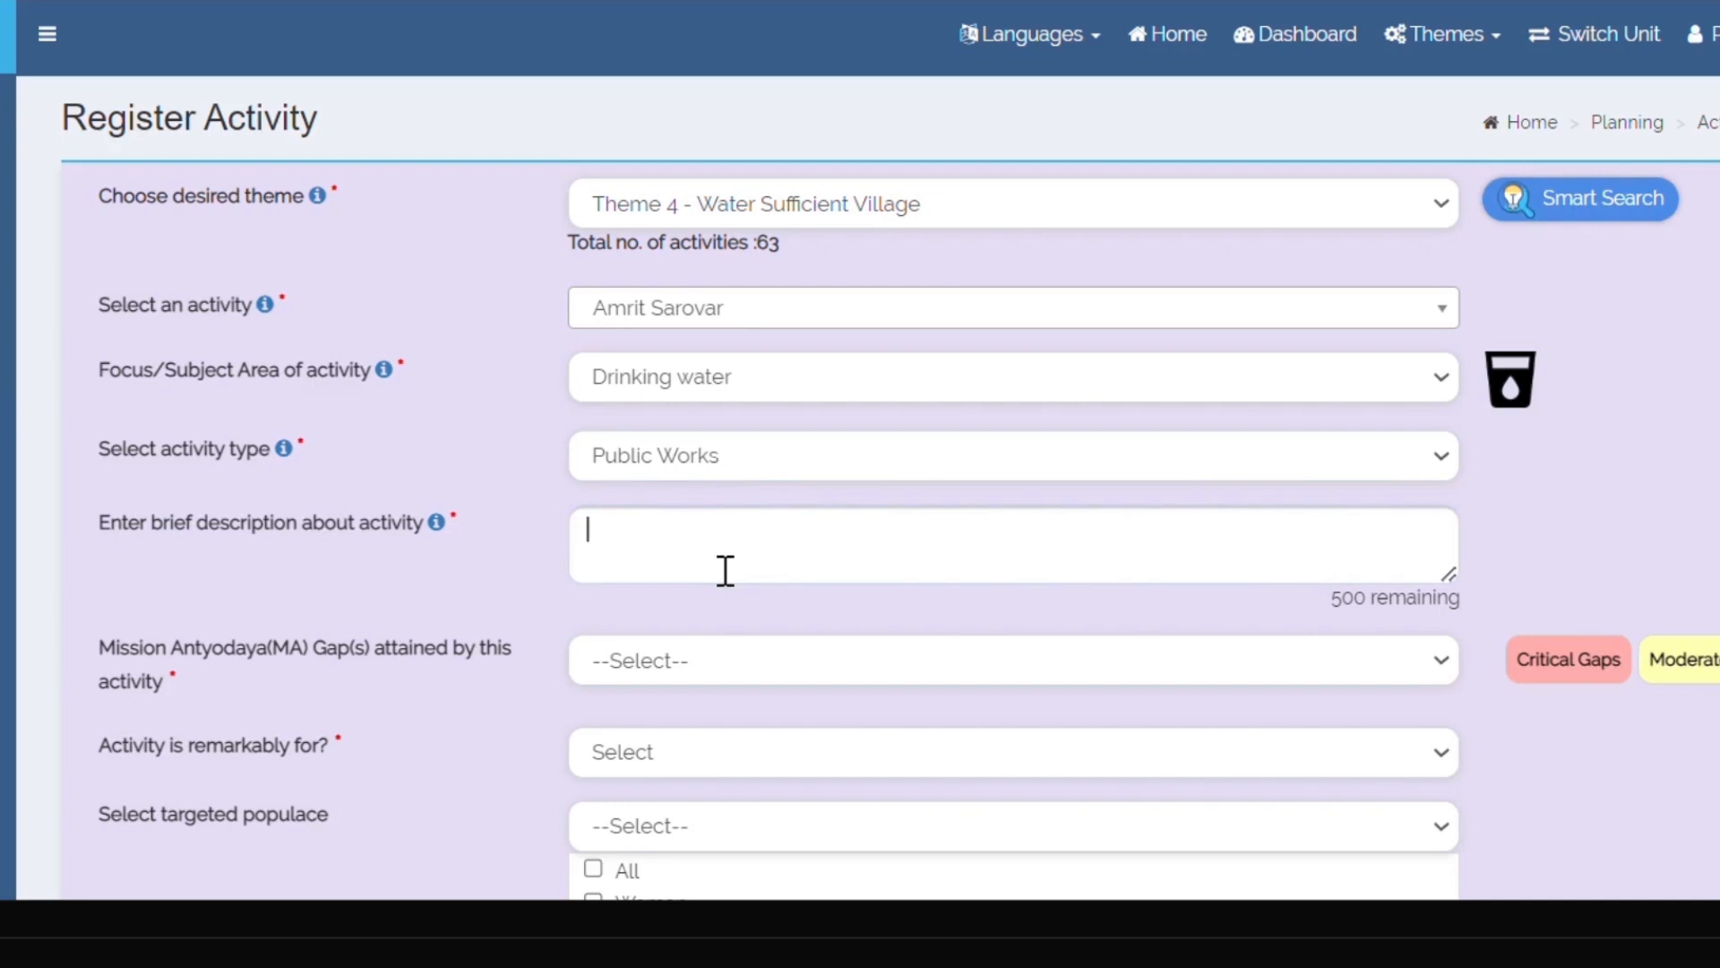
# - Enter the activity description "pani ki paaip lain ka nirman kary" and select the Mission Antyodaya gap Availability of Piped tap water
pyautogui.write('pani ki paaip lain ka ')
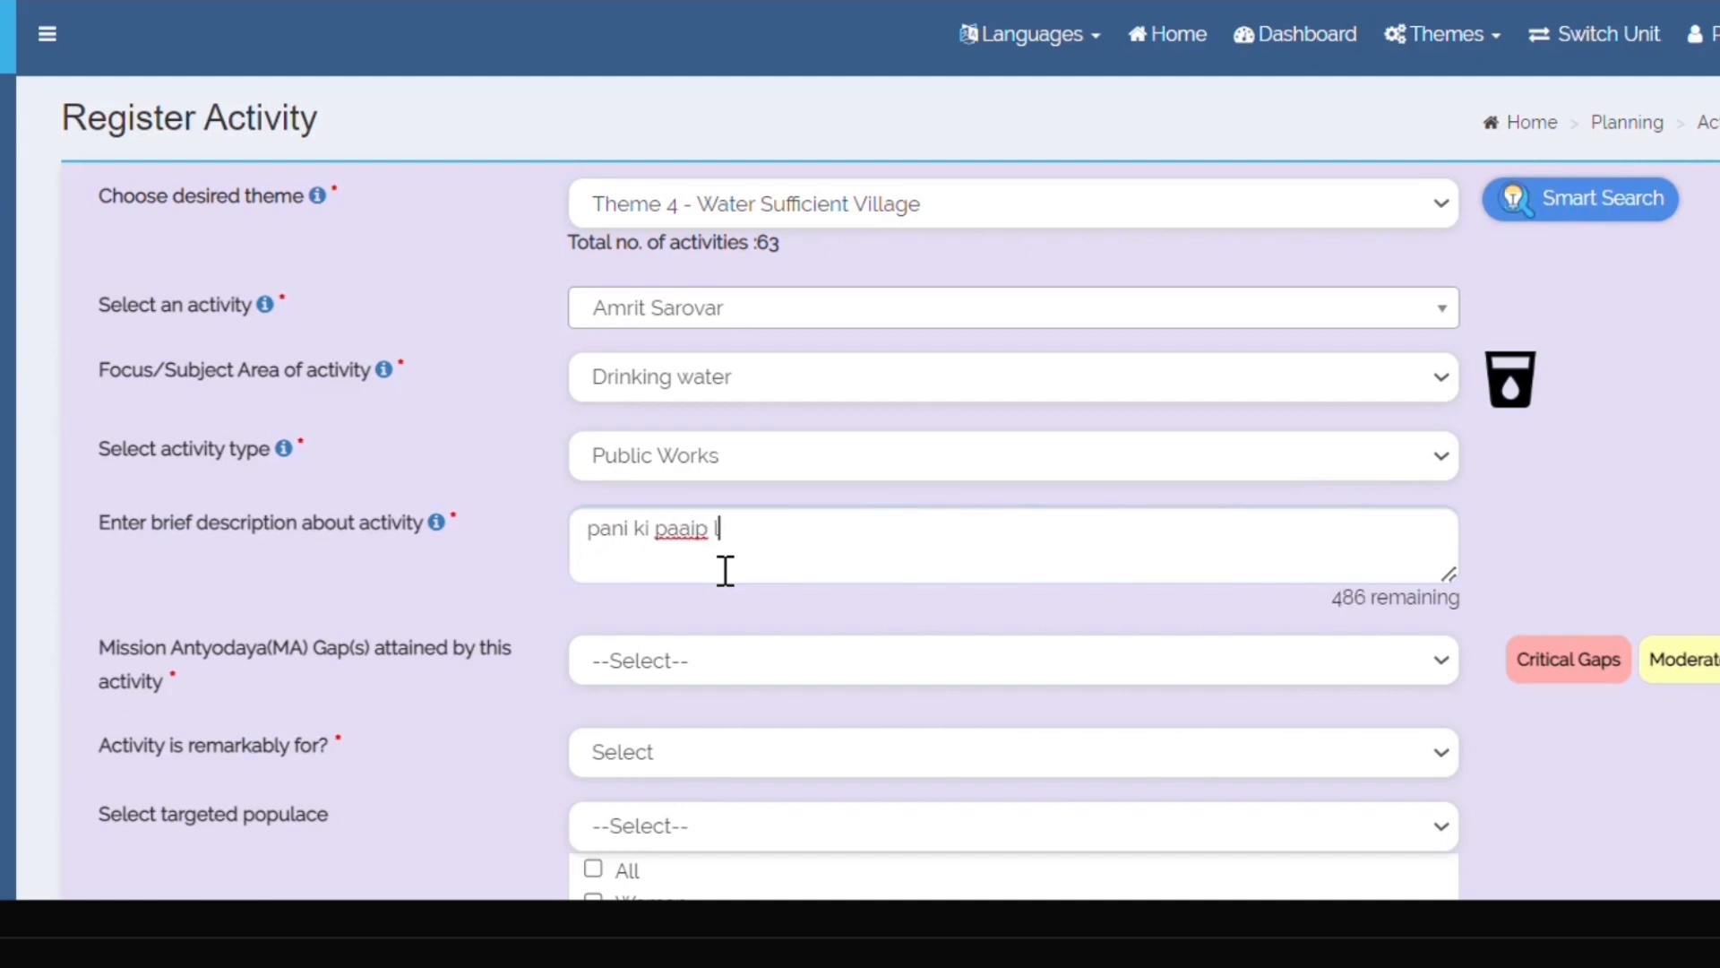
pyautogui.write('nirman kary')
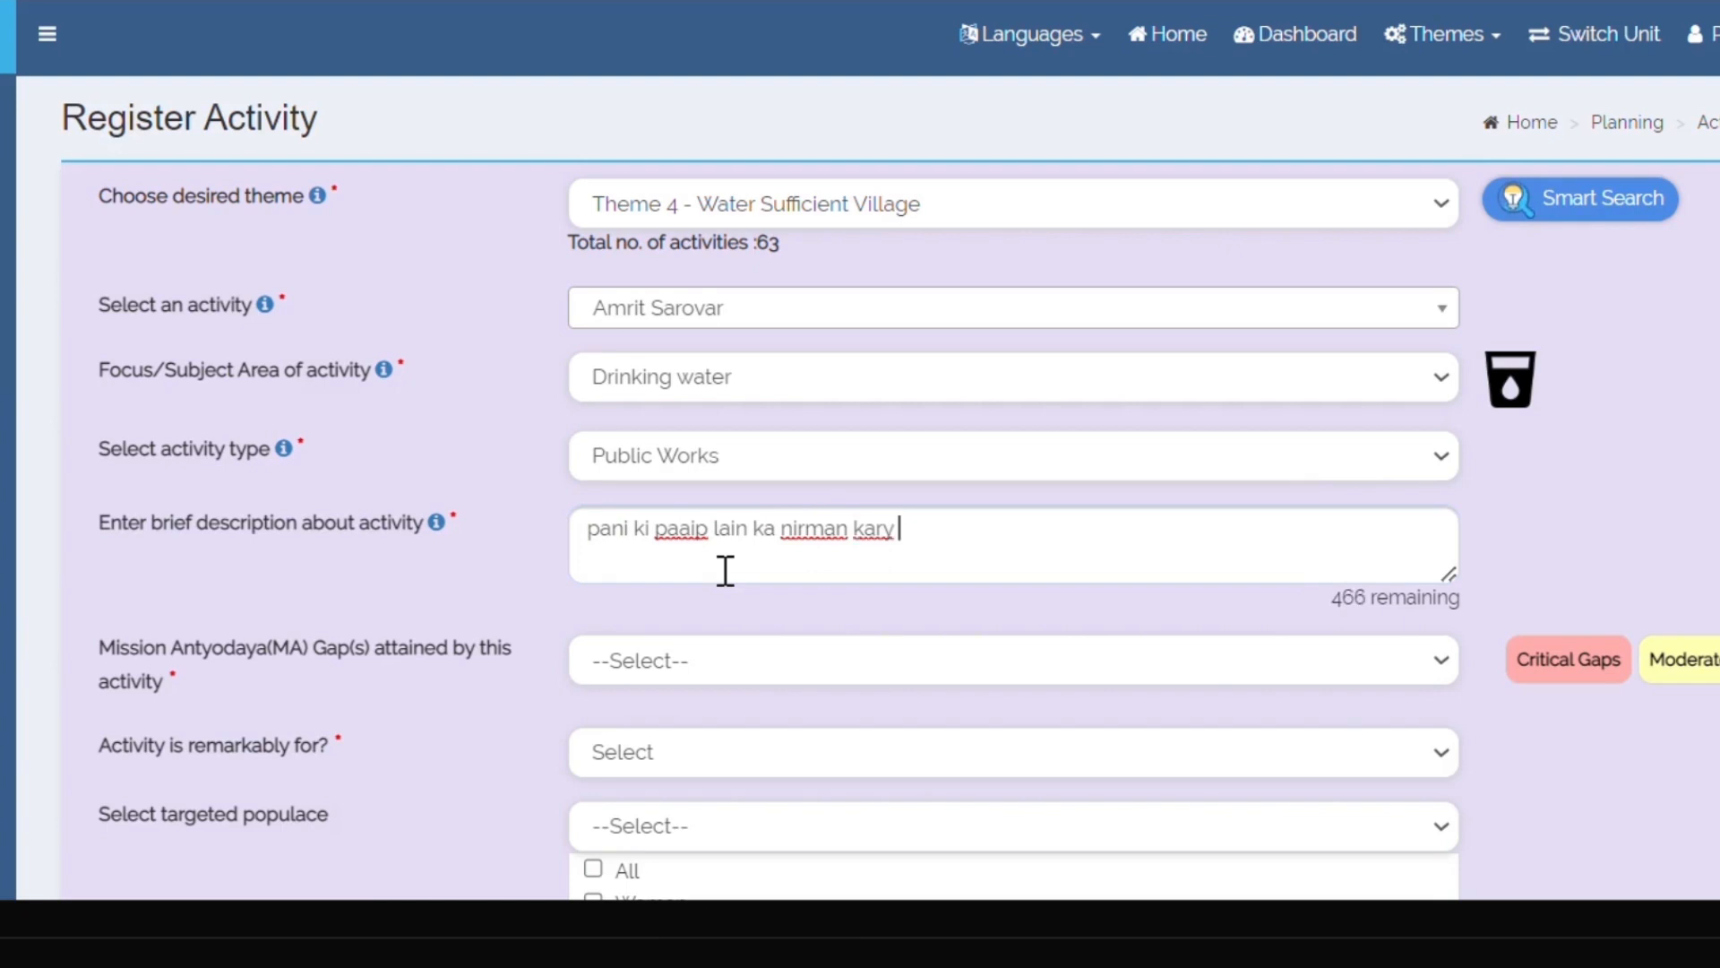
pyautogui.click(703, 672)
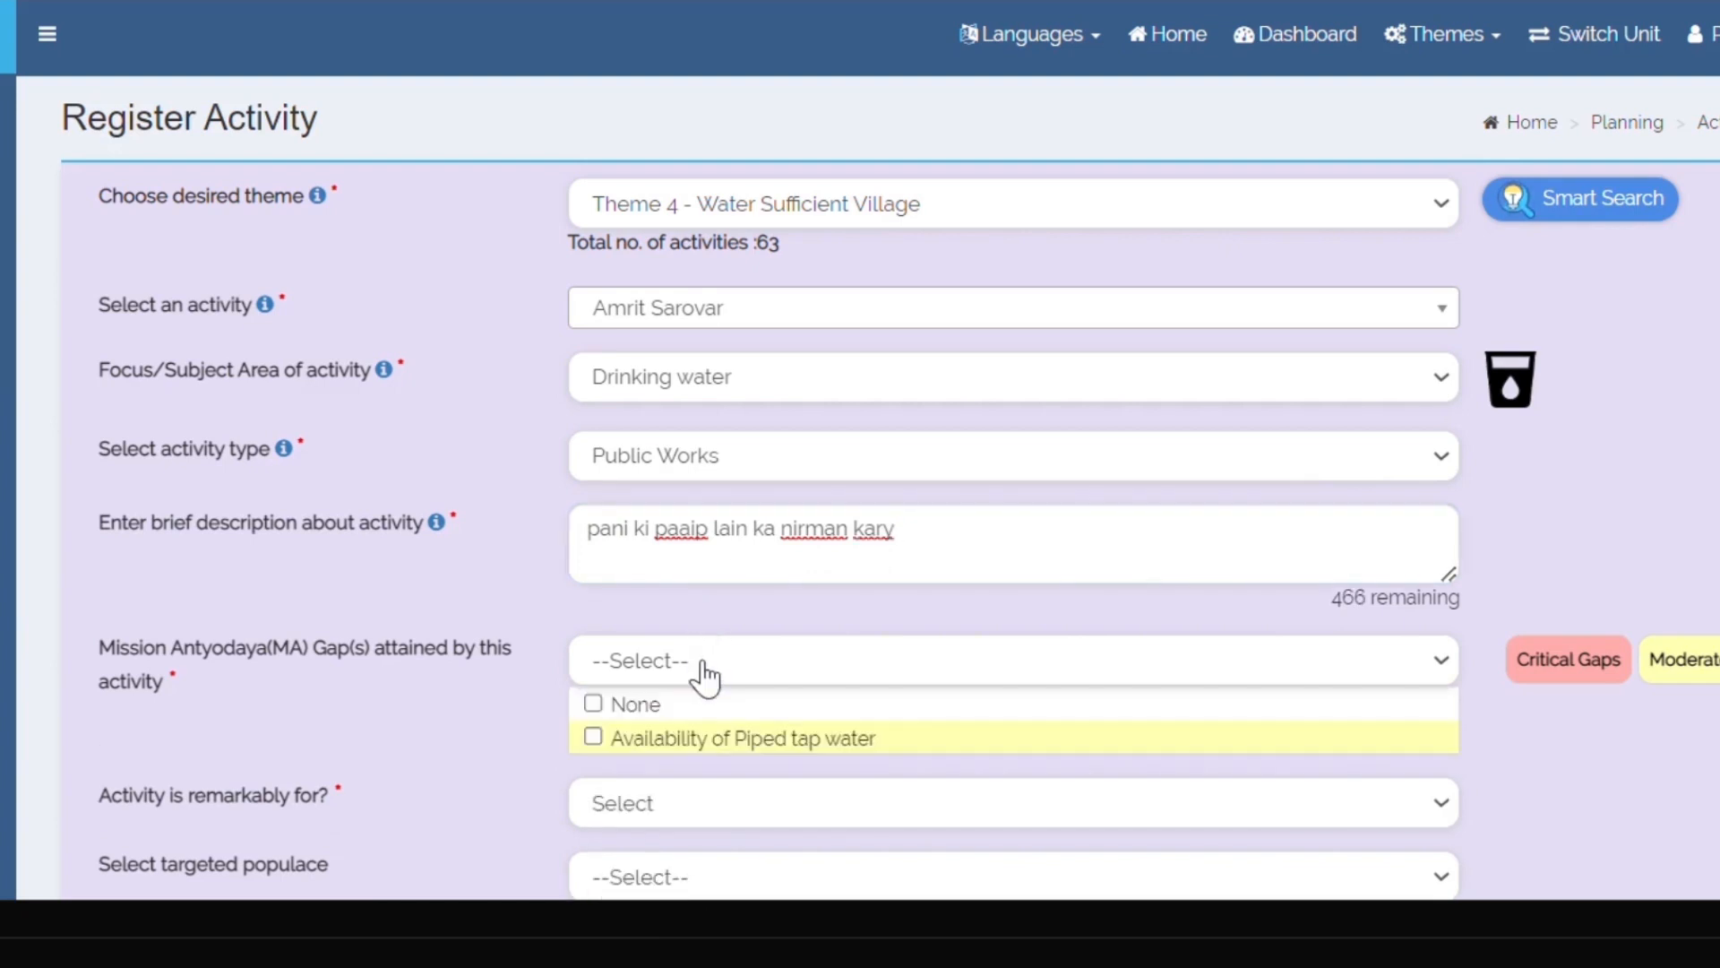
pyautogui.click(593, 738)
# - Set who the activity is remarkably for to All and select All as the targeted populace
pyautogui.scroll(-5, 1013, 537)
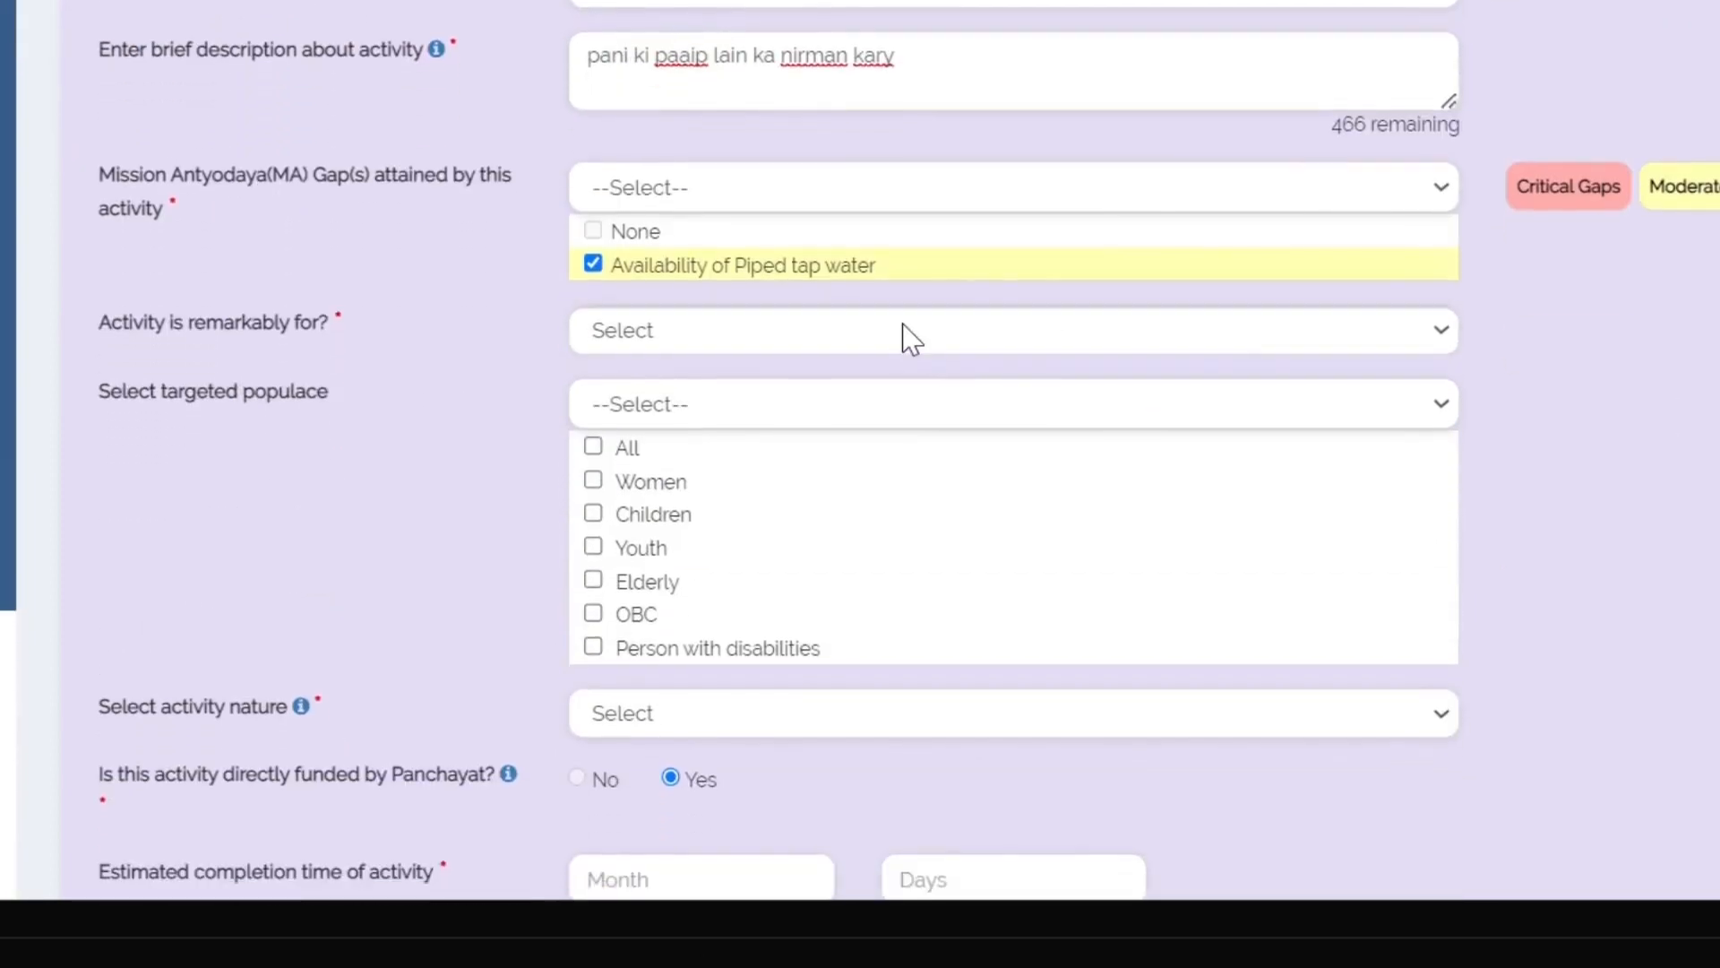
pyautogui.click(709, 393)
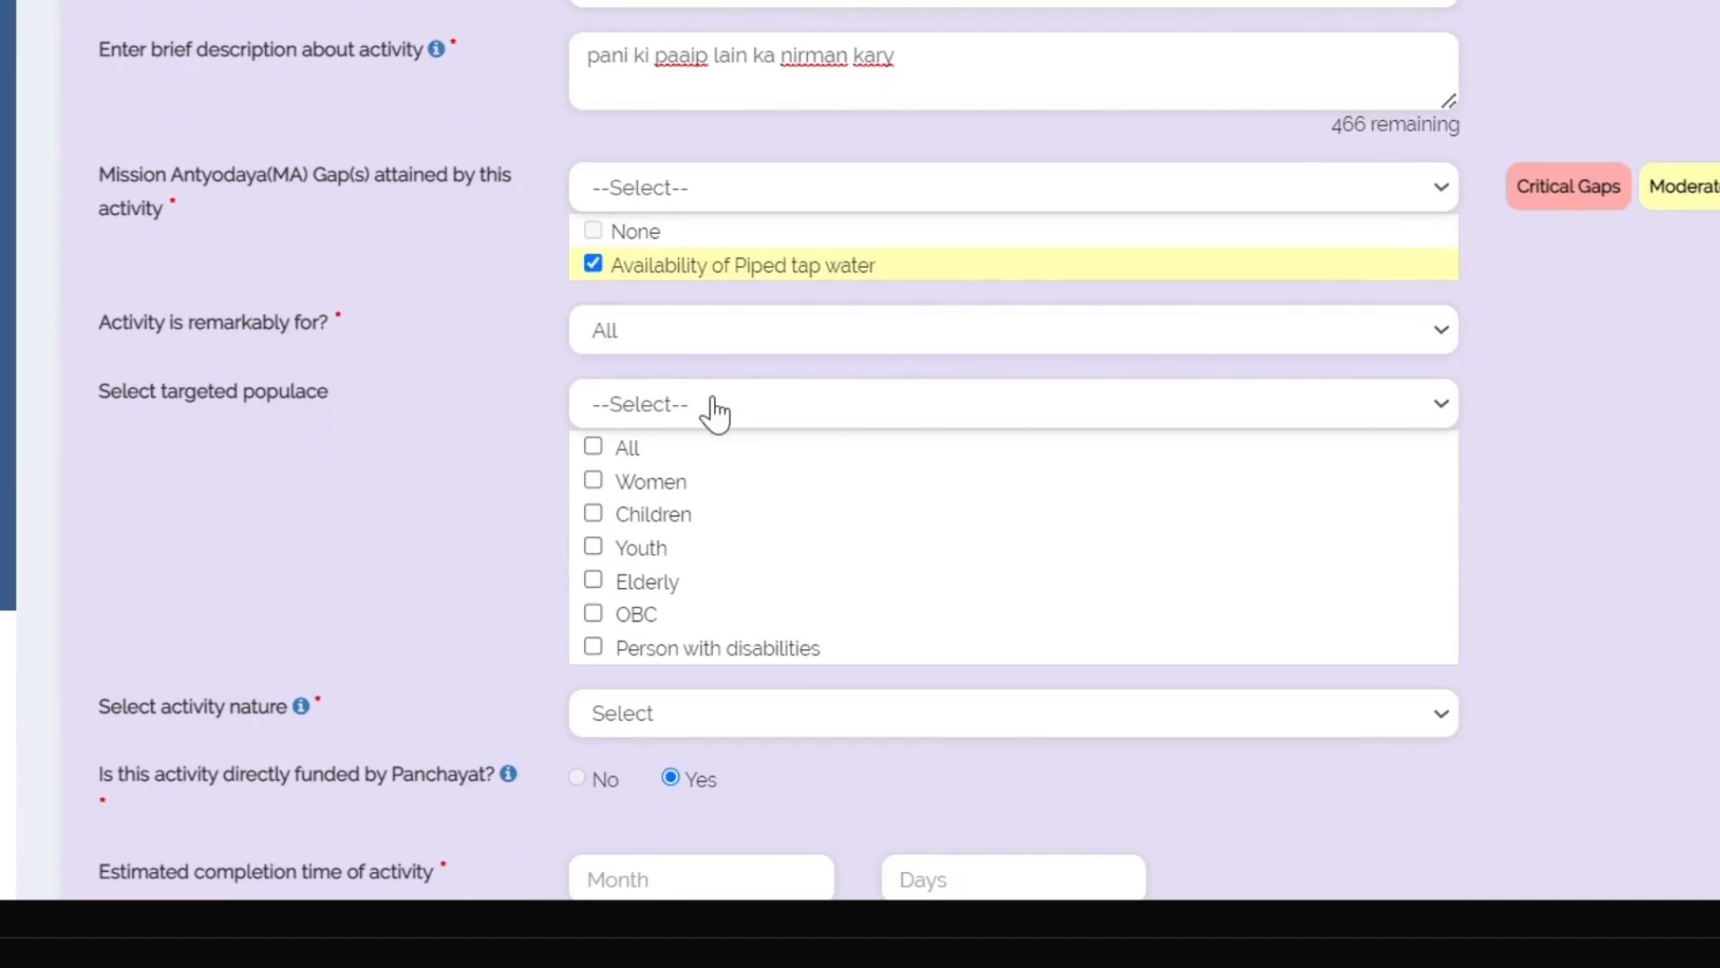
pyautogui.click(595, 450)
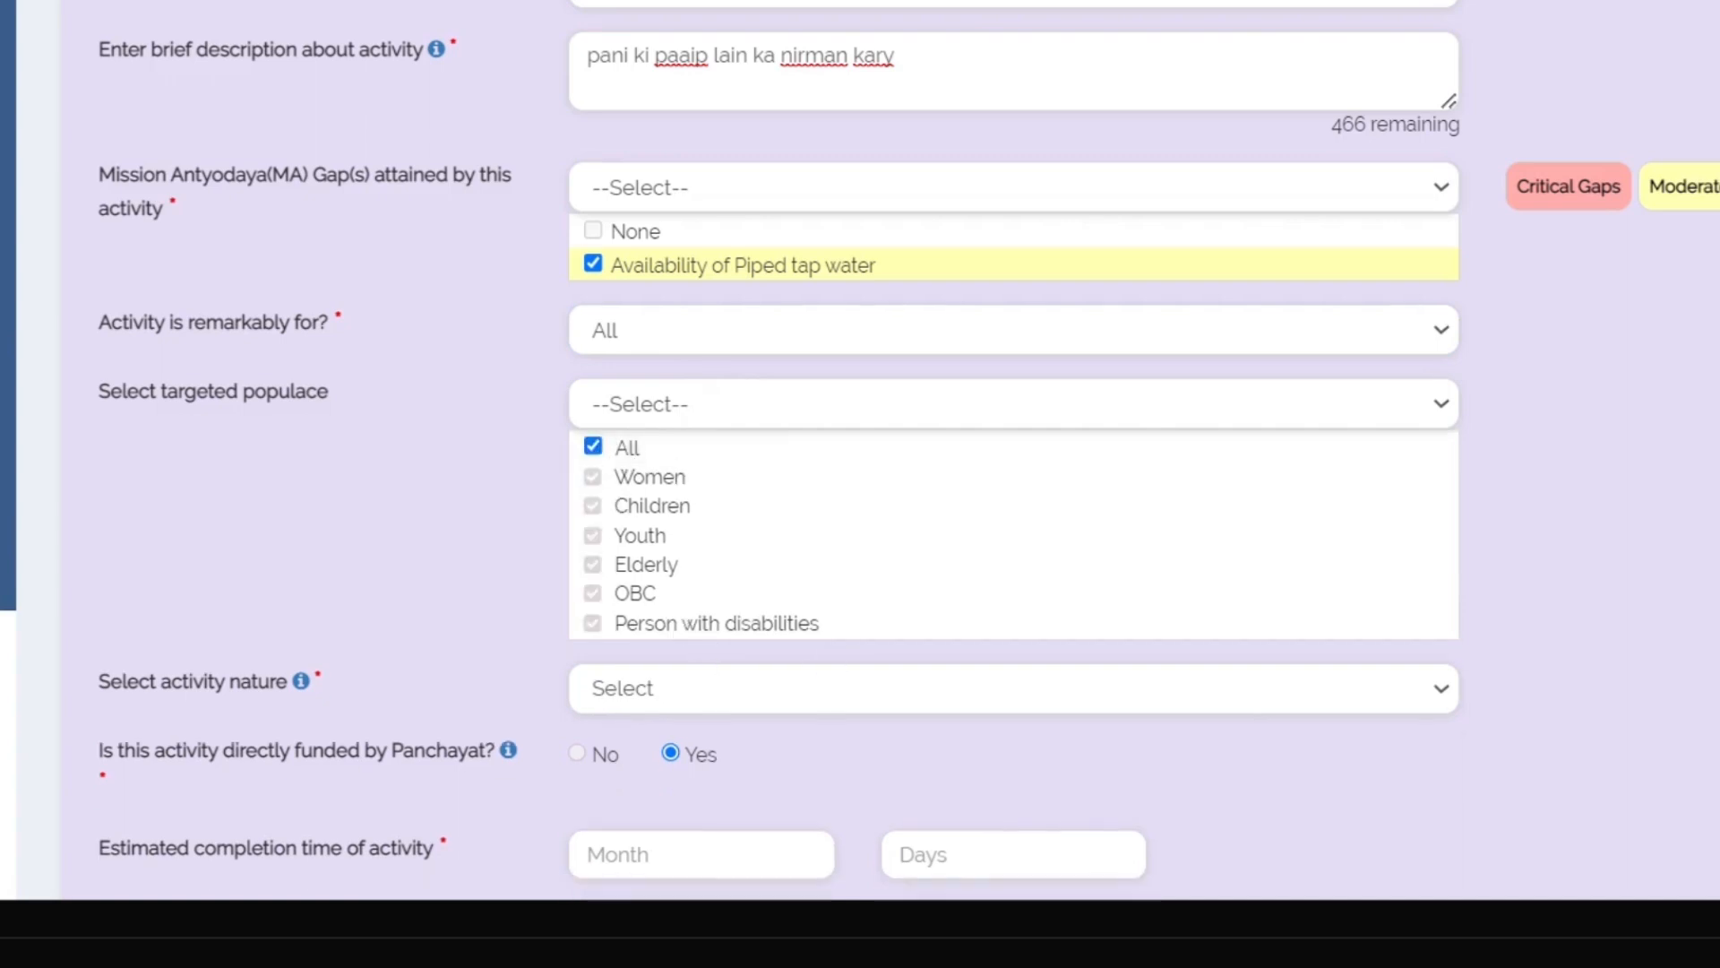
# - Set the activity nature to New/Fresh and the estimated completion time to 1 month and 10 days
pyautogui.scroll(-3, 860, 448)
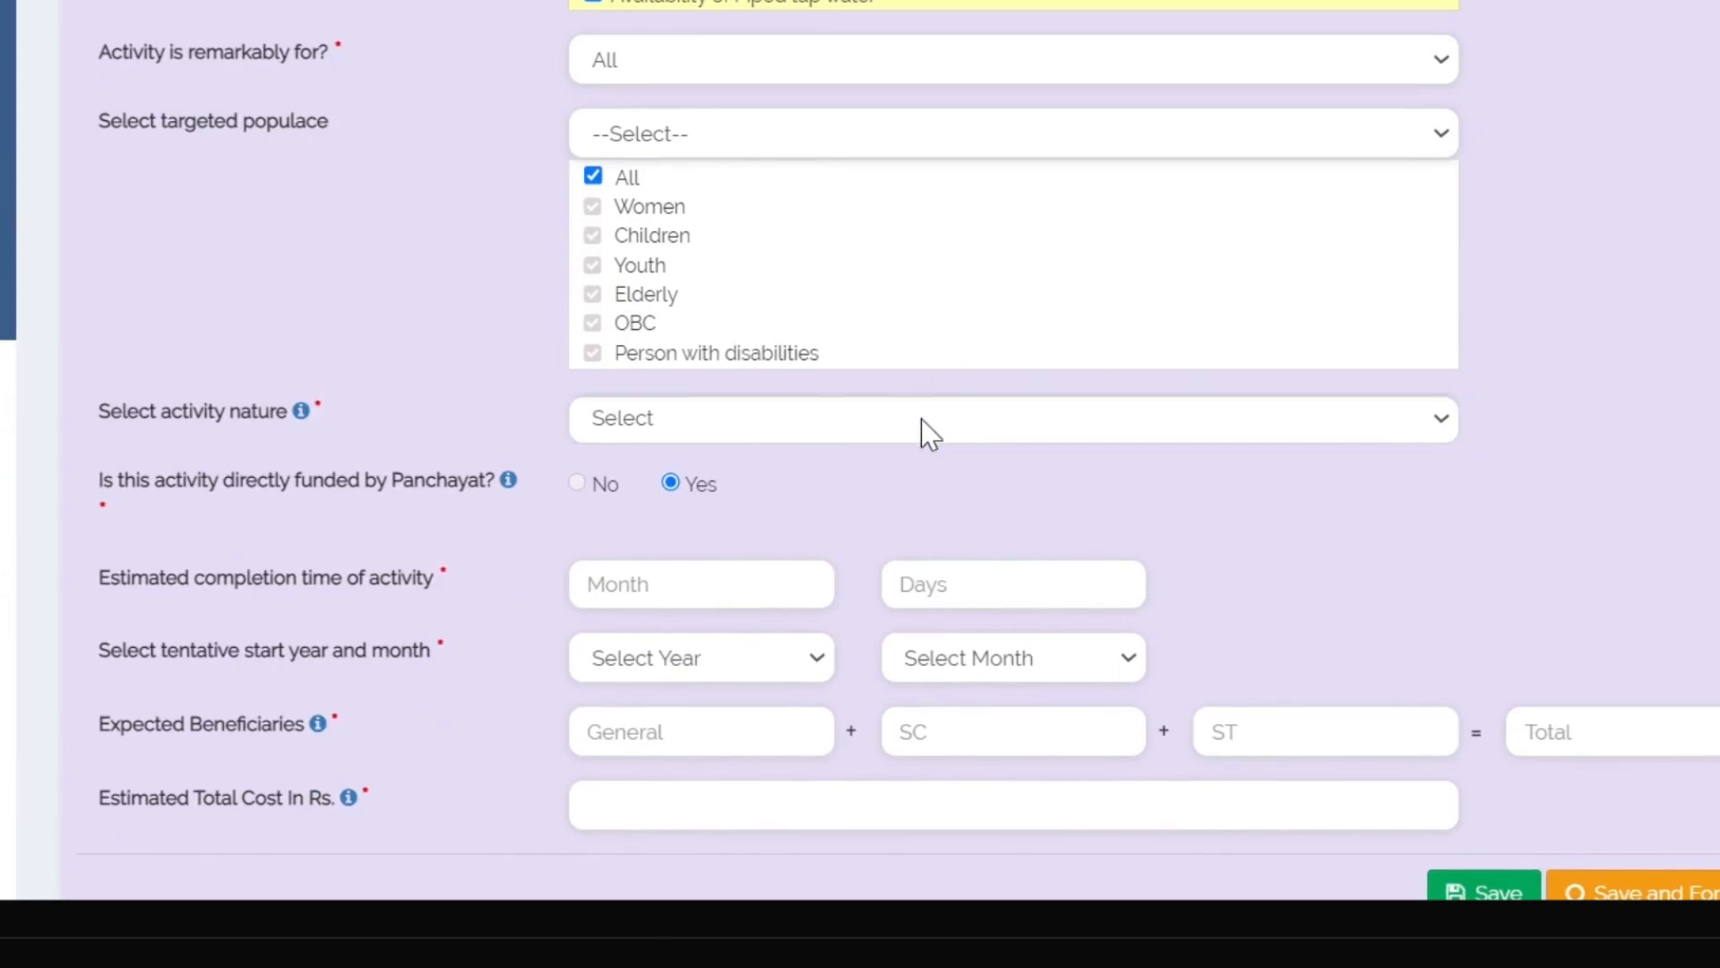
pyautogui.click(914, 485)
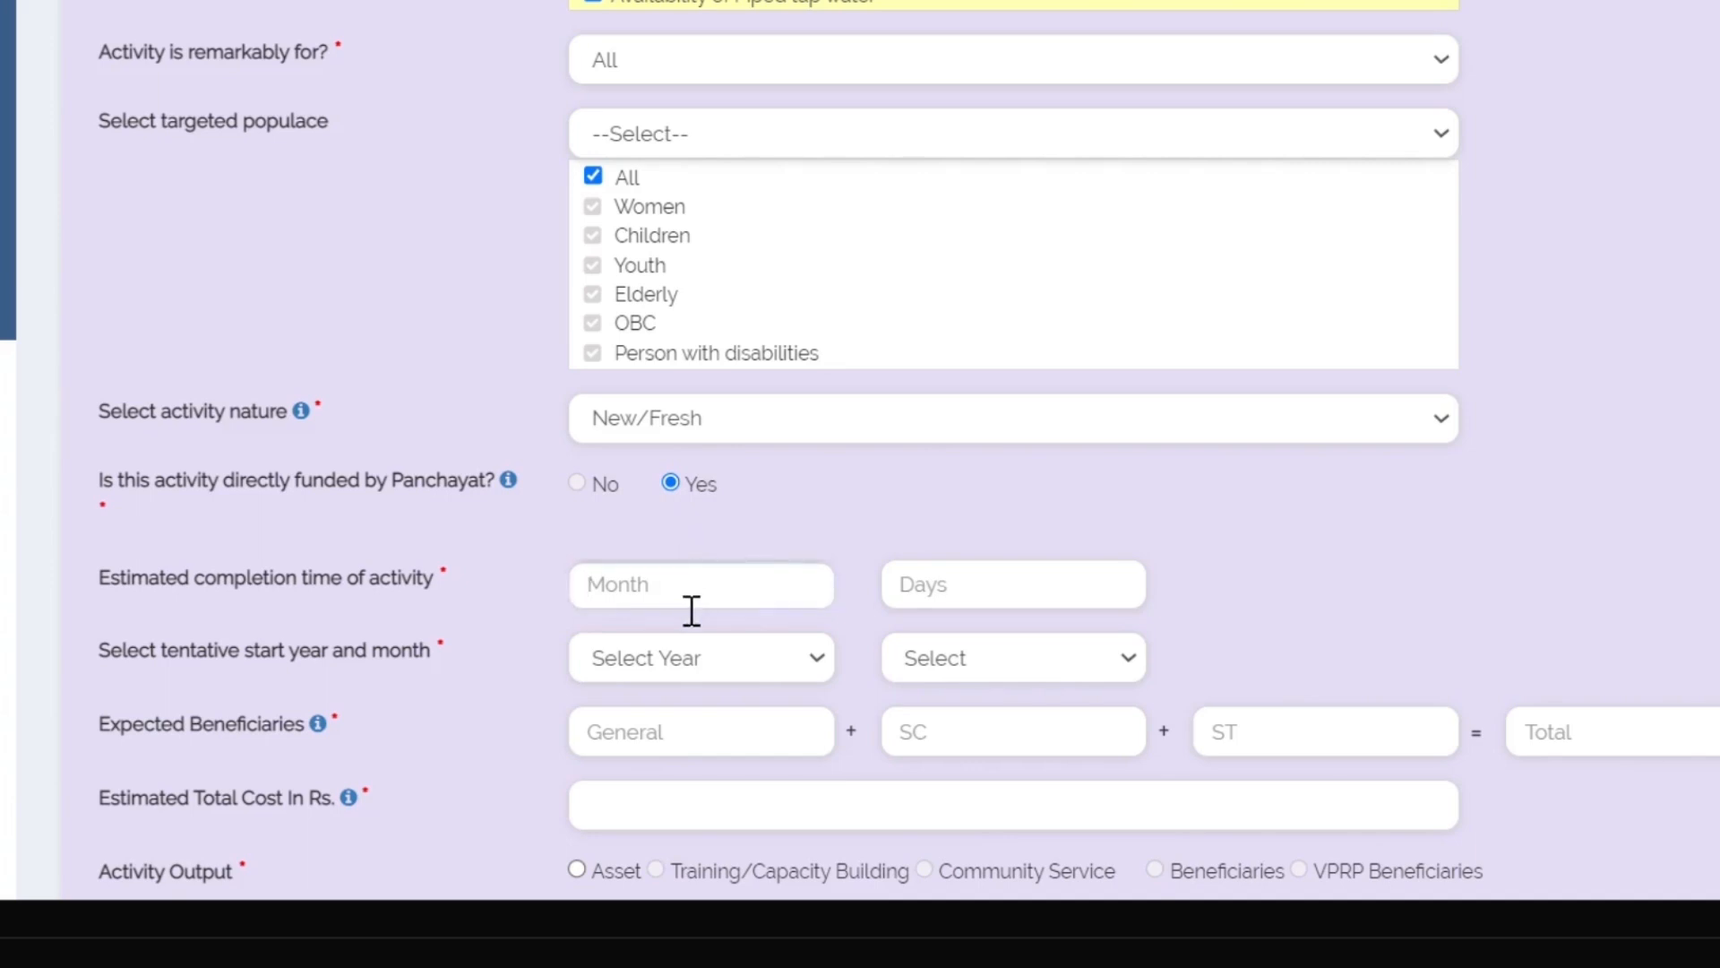
pyautogui.write('1')
pyautogui.press('Tab')
pyautogui.write('10')
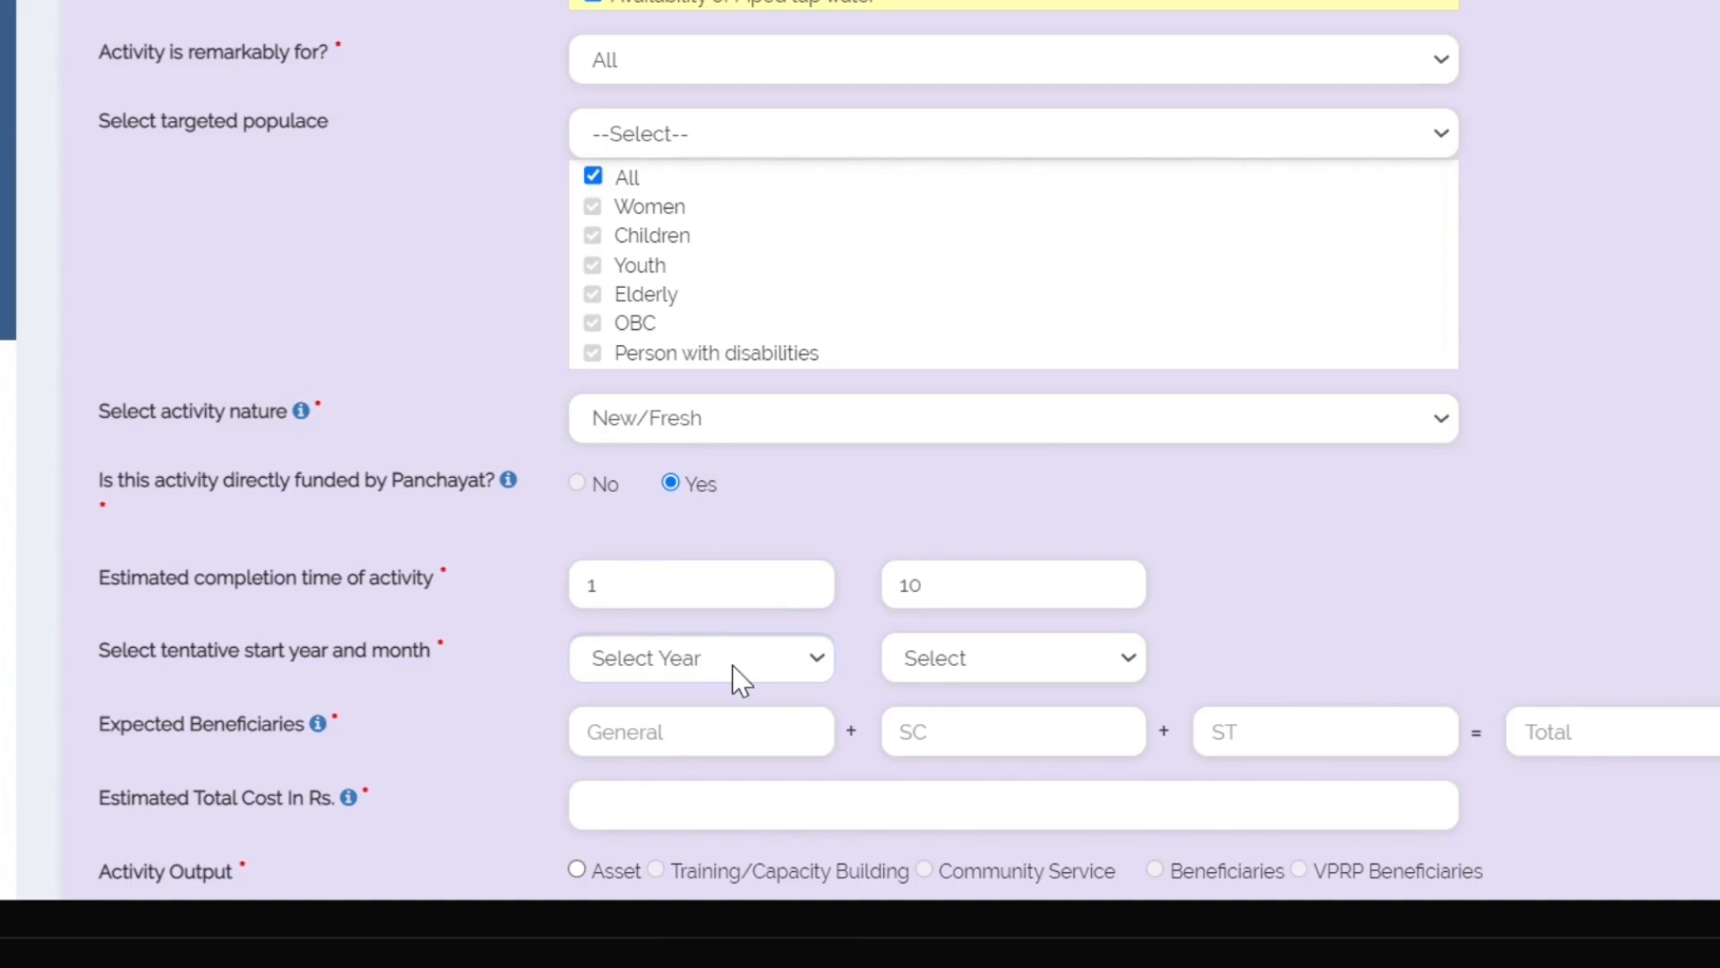
# - Set the tentative start to July 2023 and the expected beneficiaries to 120 General, 100 SC and 100 ST
pyautogui.click(728, 727)
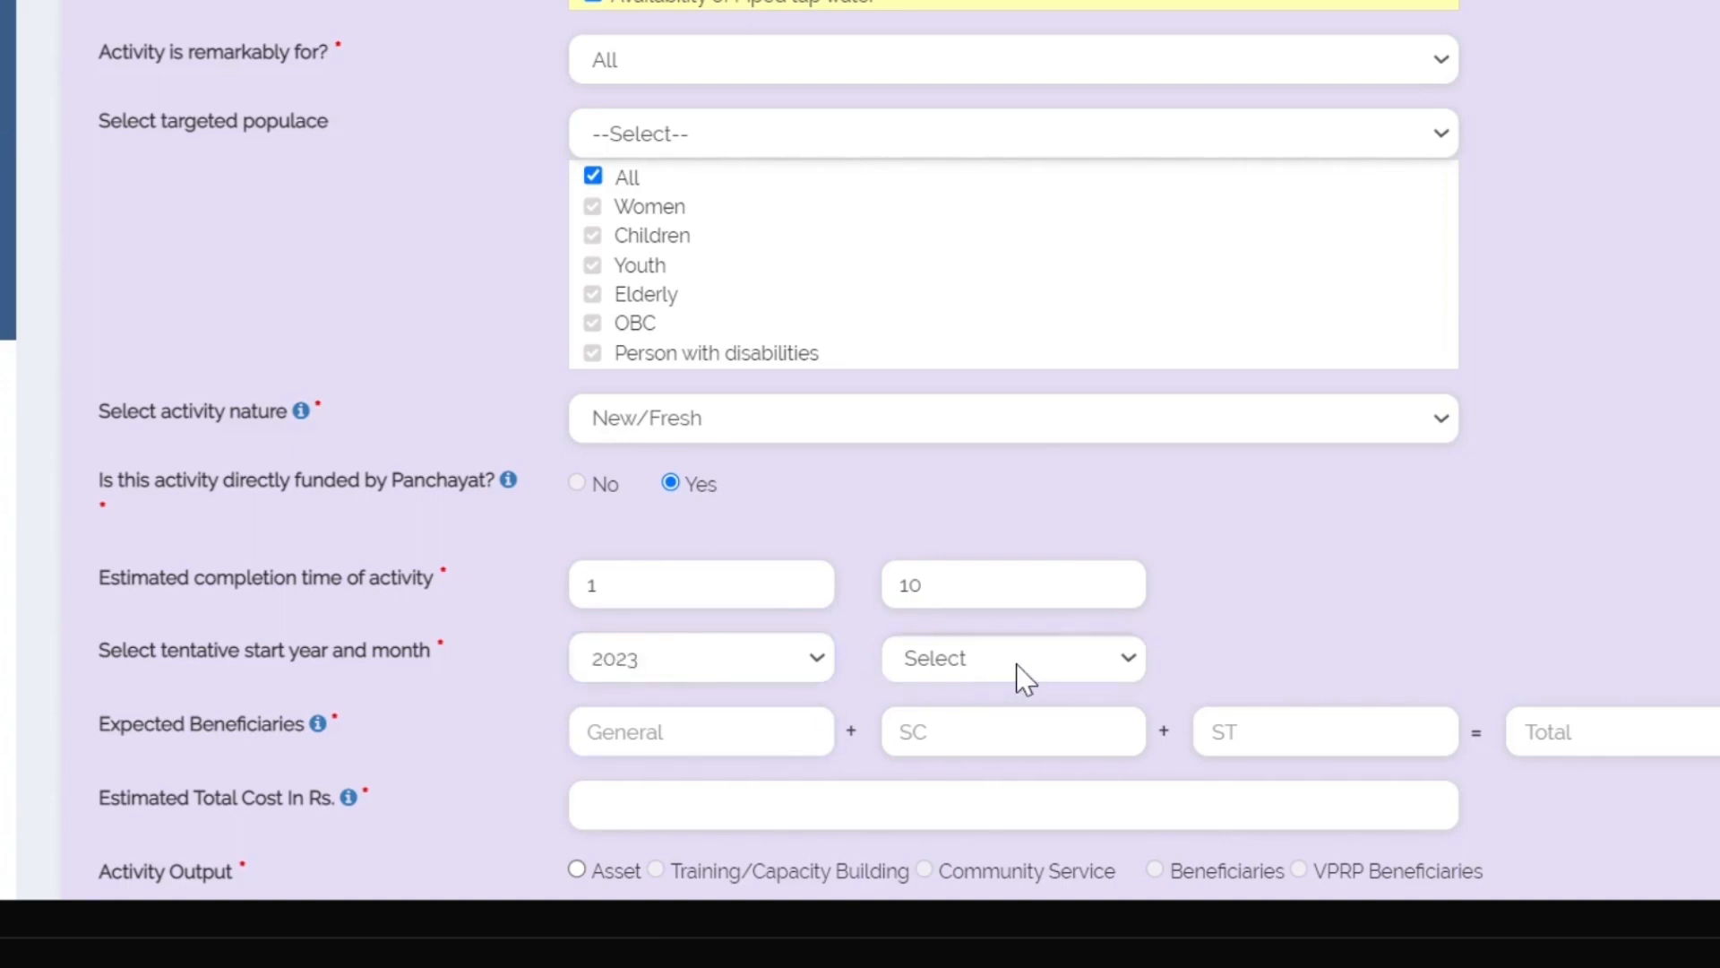
pyautogui.click(967, 501)
pyautogui.click(710, 753)
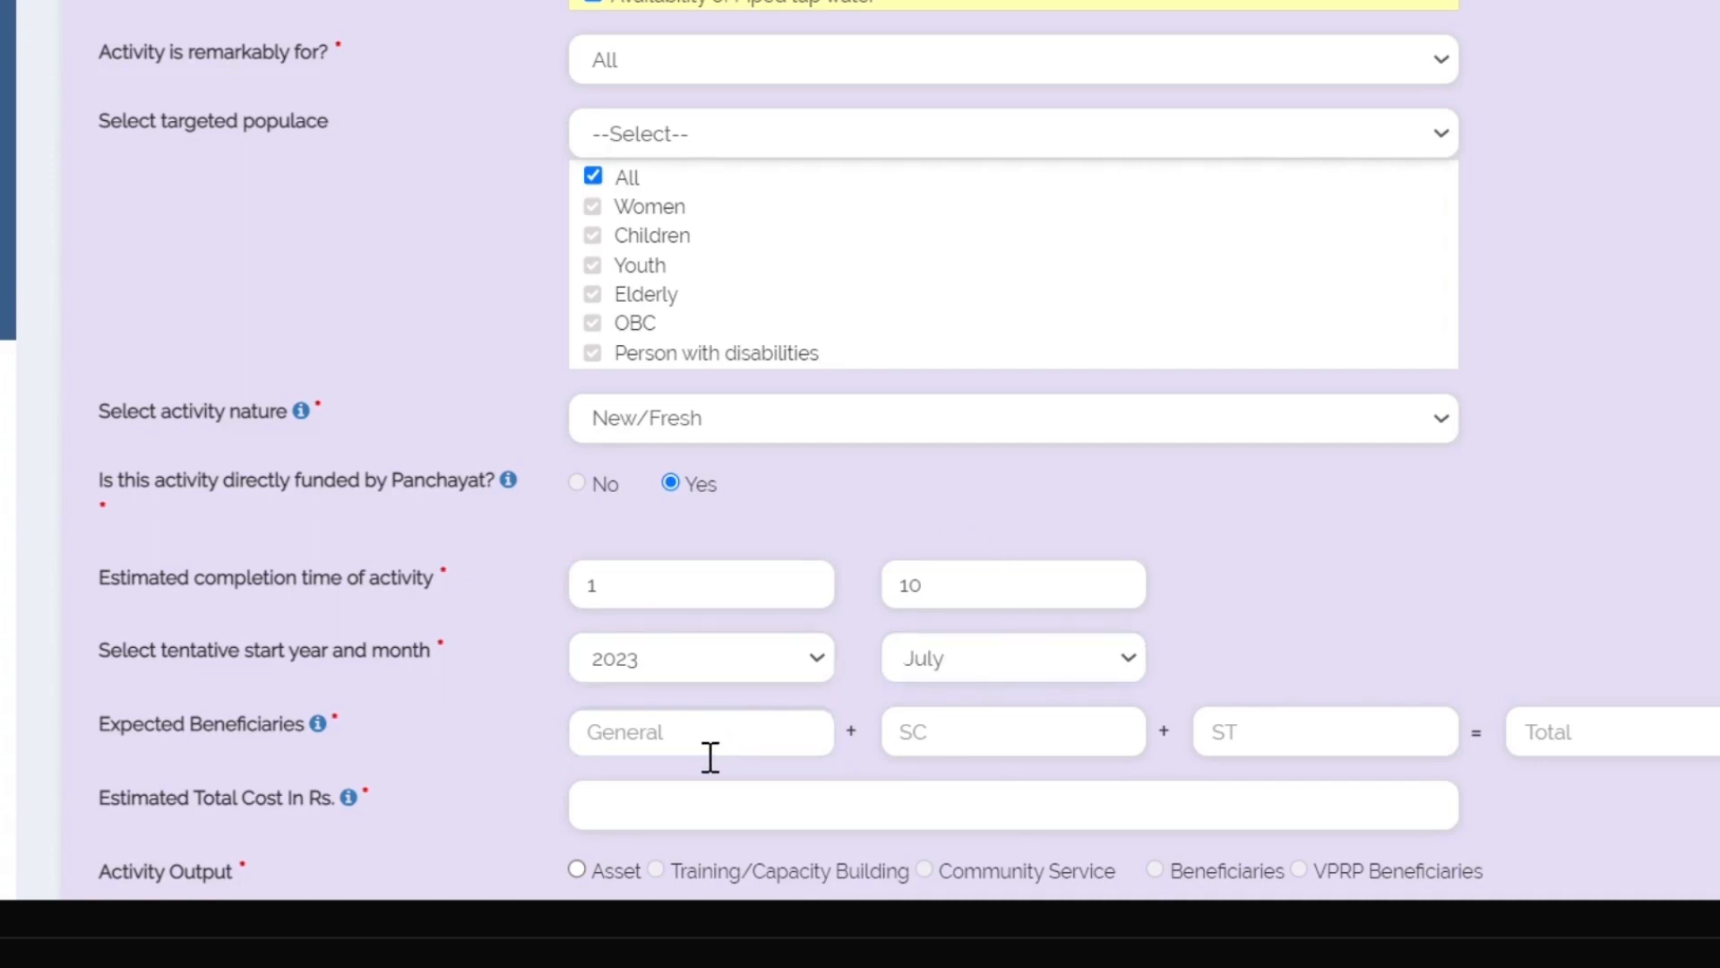
pyautogui.write('120')
pyautogui.press('Tab')
pyautogui.write('100')
pyautogui.press('Tab')
pyautogui.write('100')
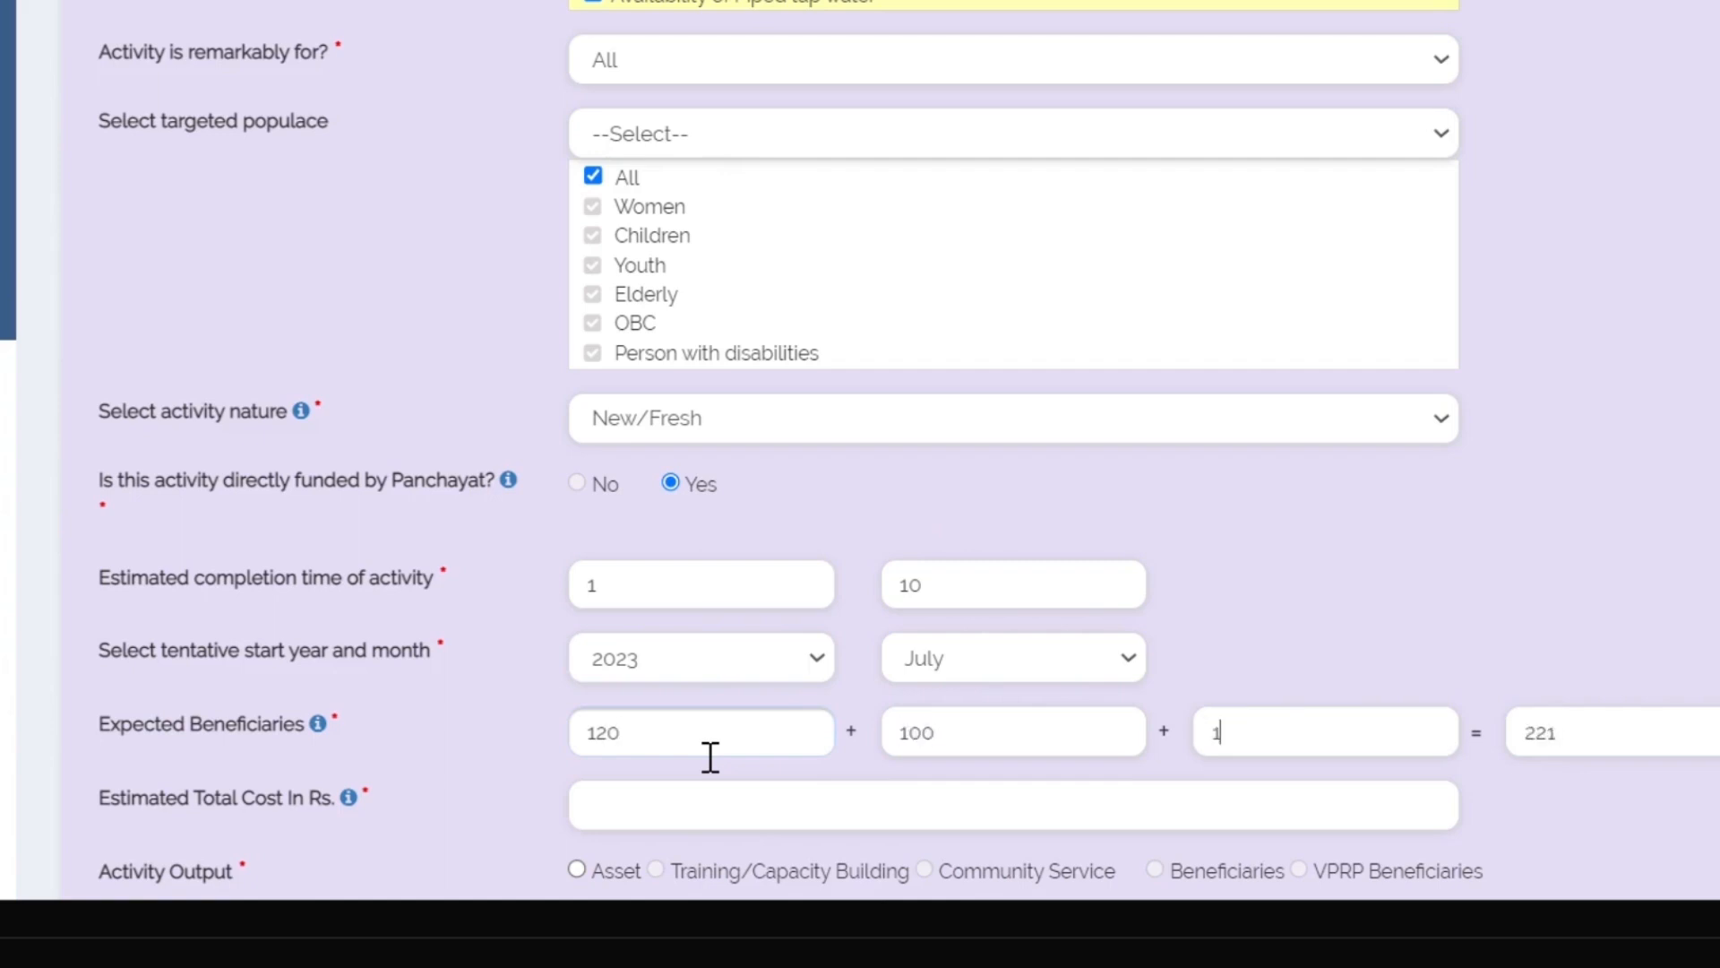
# - Enter an estimated total cost of Rs. 100000 and choose Asset as the activity output
pyautogui.click(675, 830)
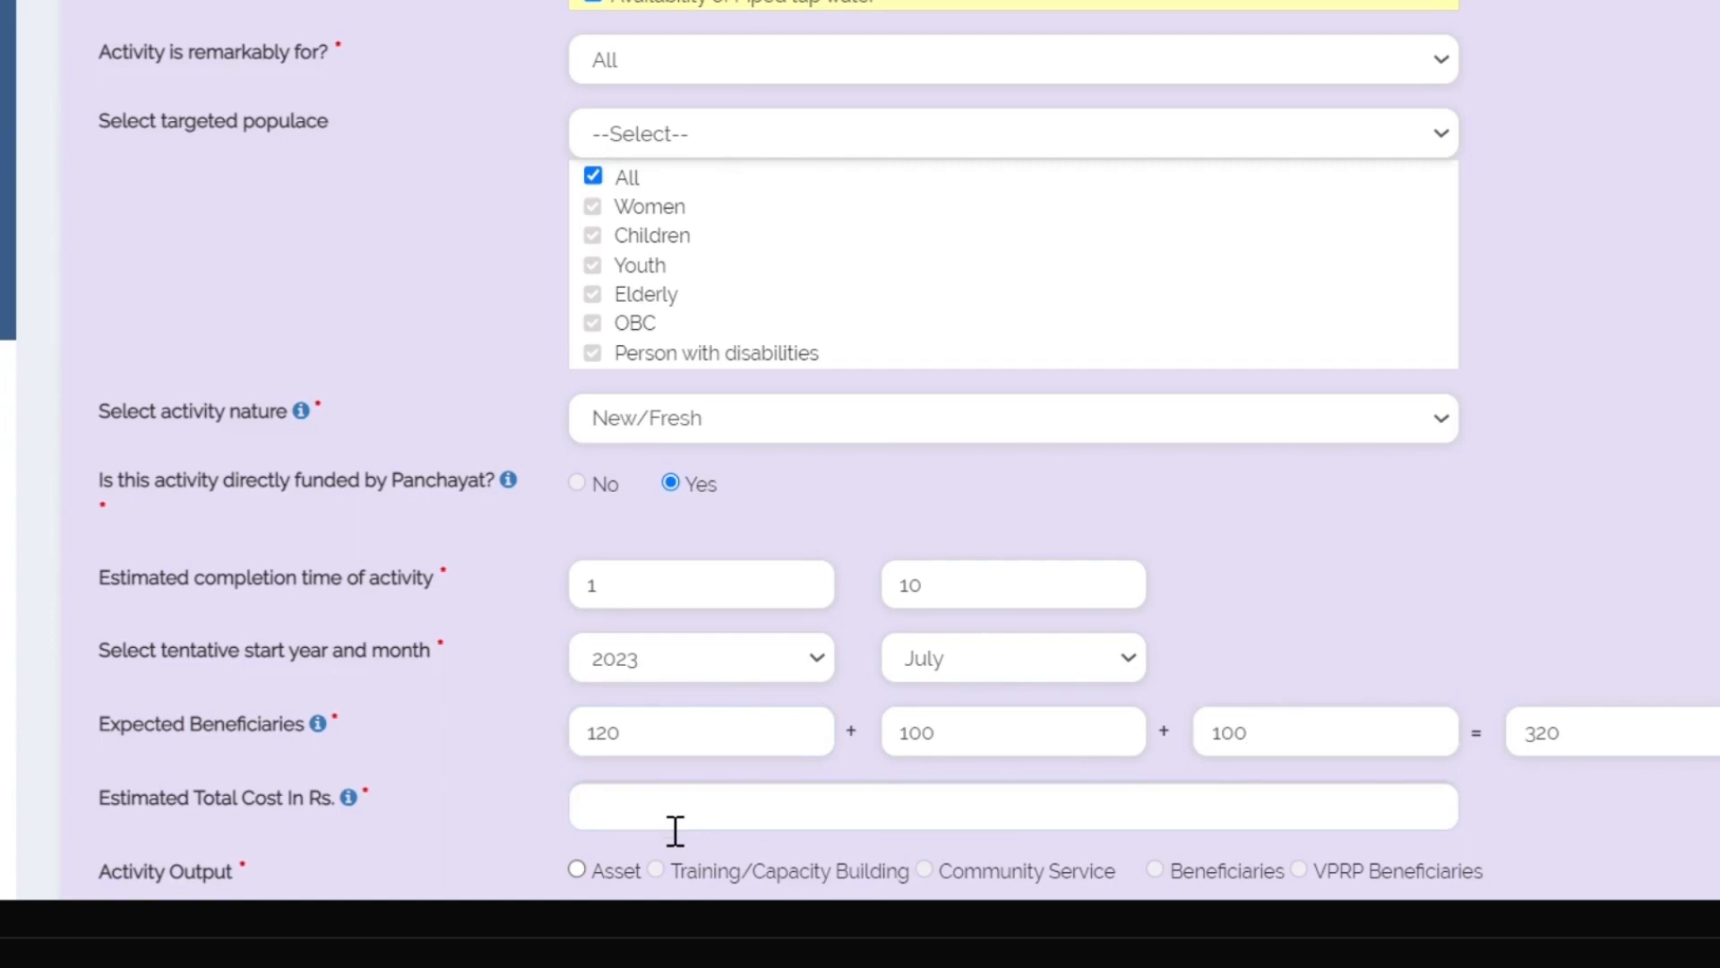
pyautogui.write('100000')
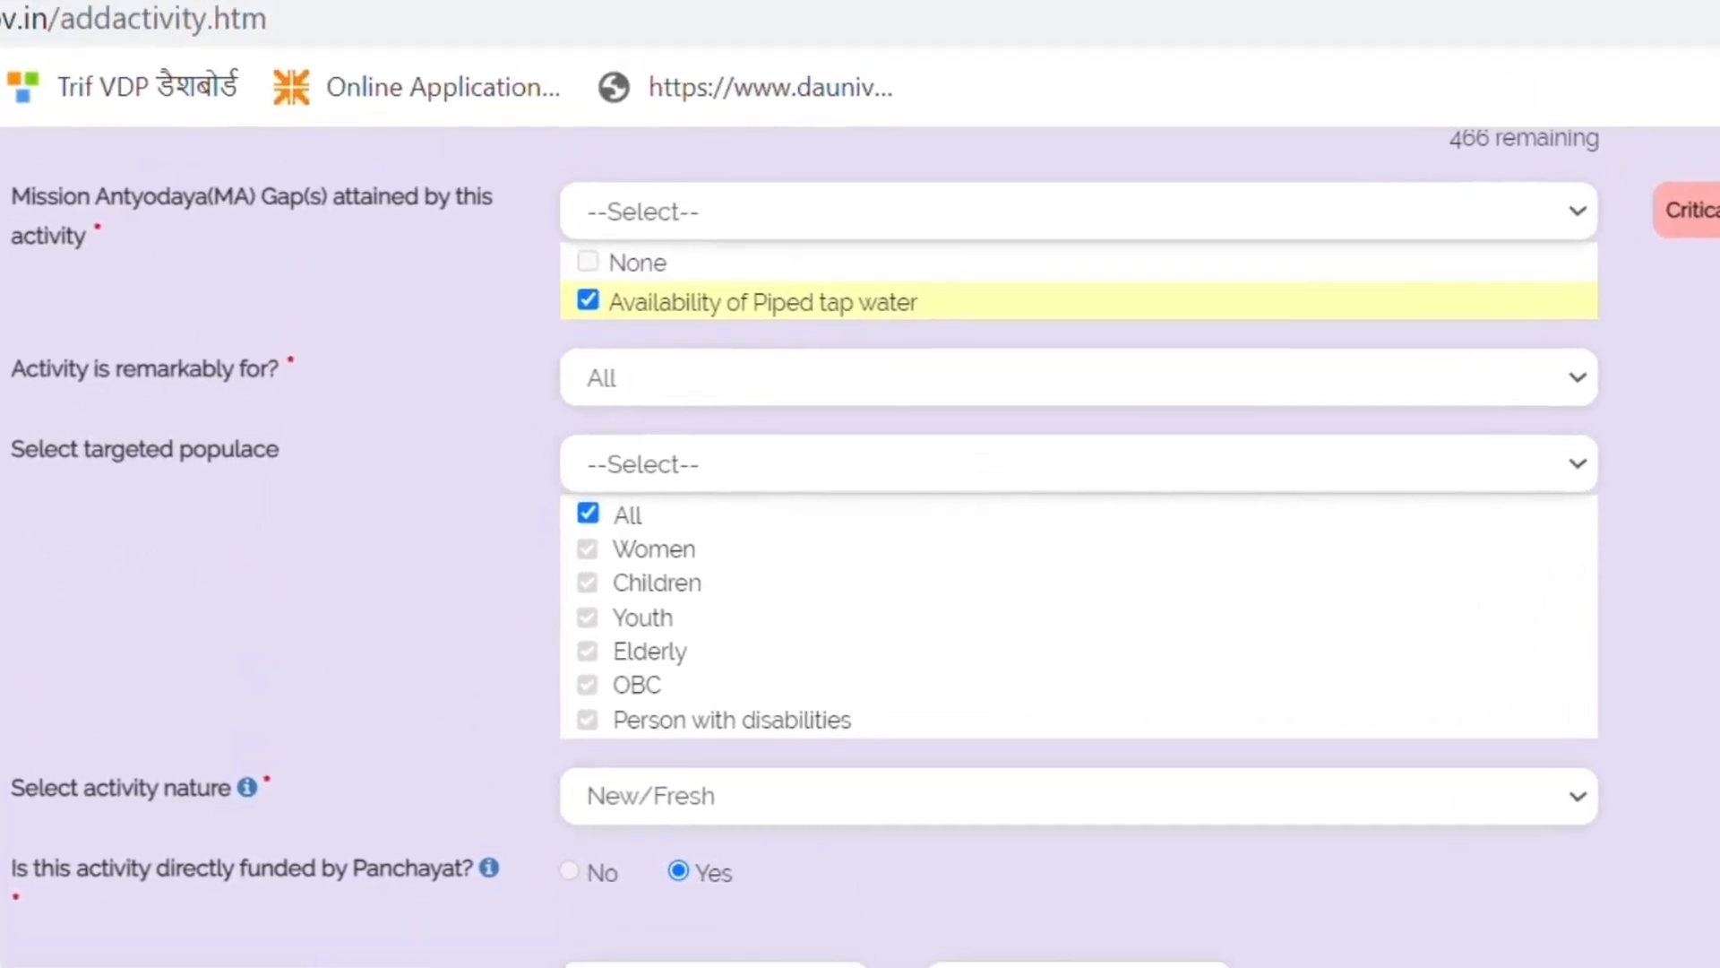
pyautogui.click(577, 869)
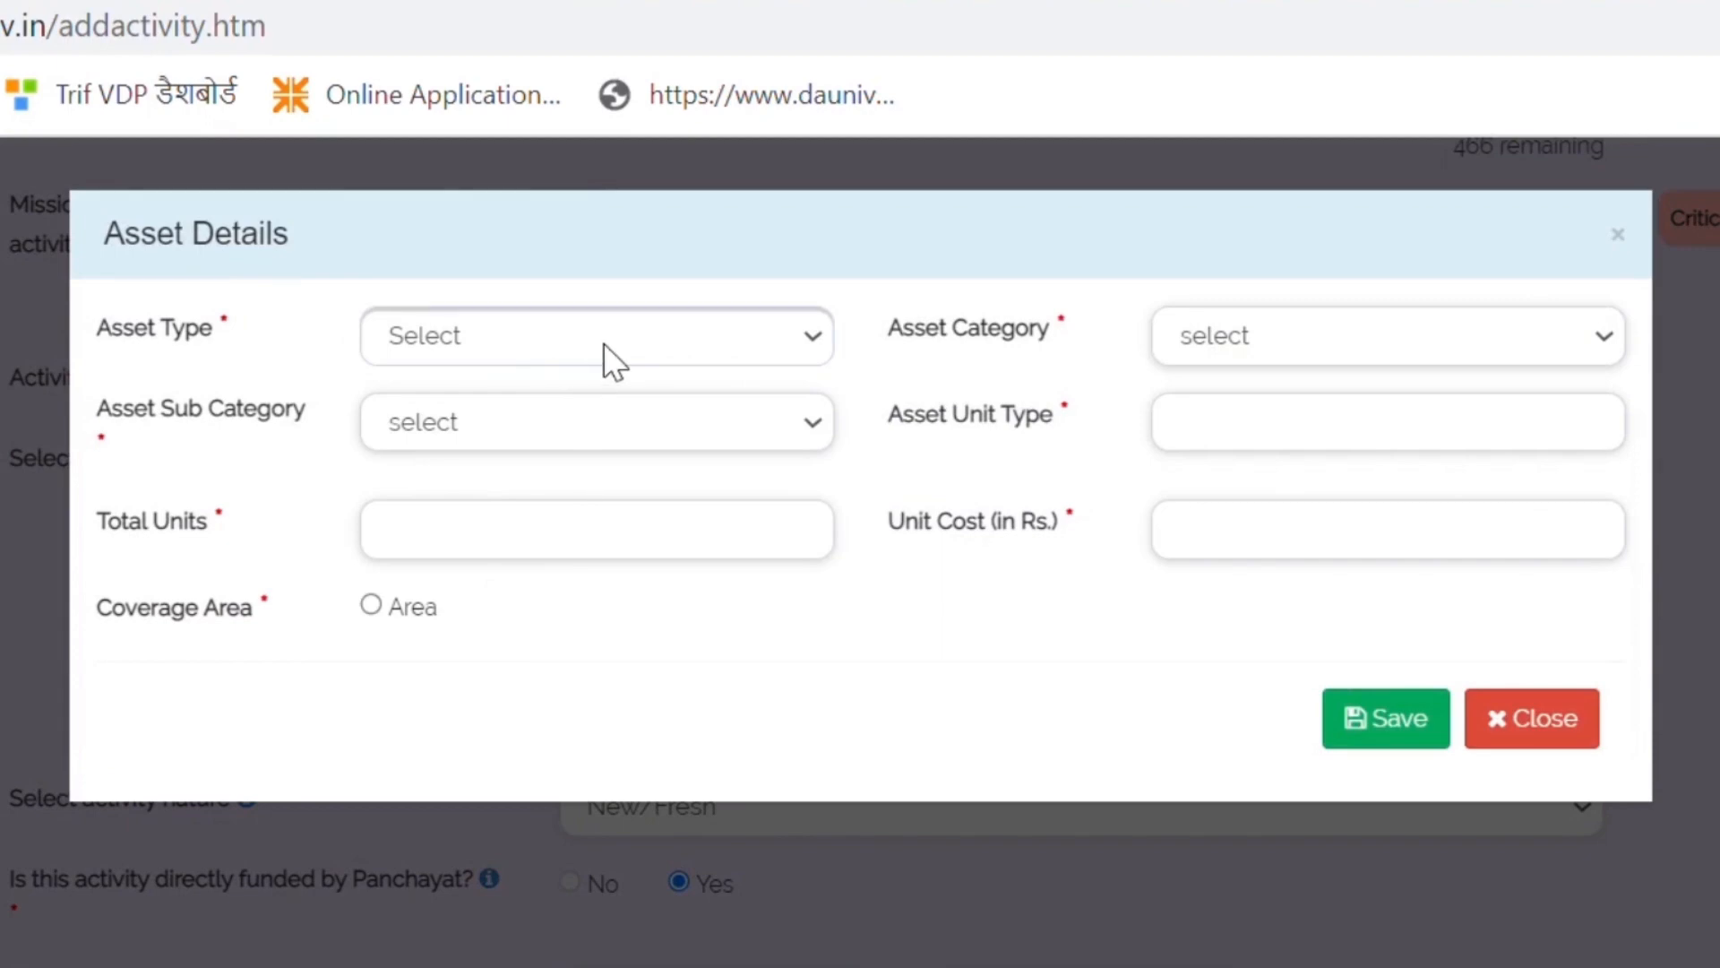
# - Classify the asset as Immovable, category Water Sources & Structures, sub category Water supply pipe line
pyautogui.click(577, 417)
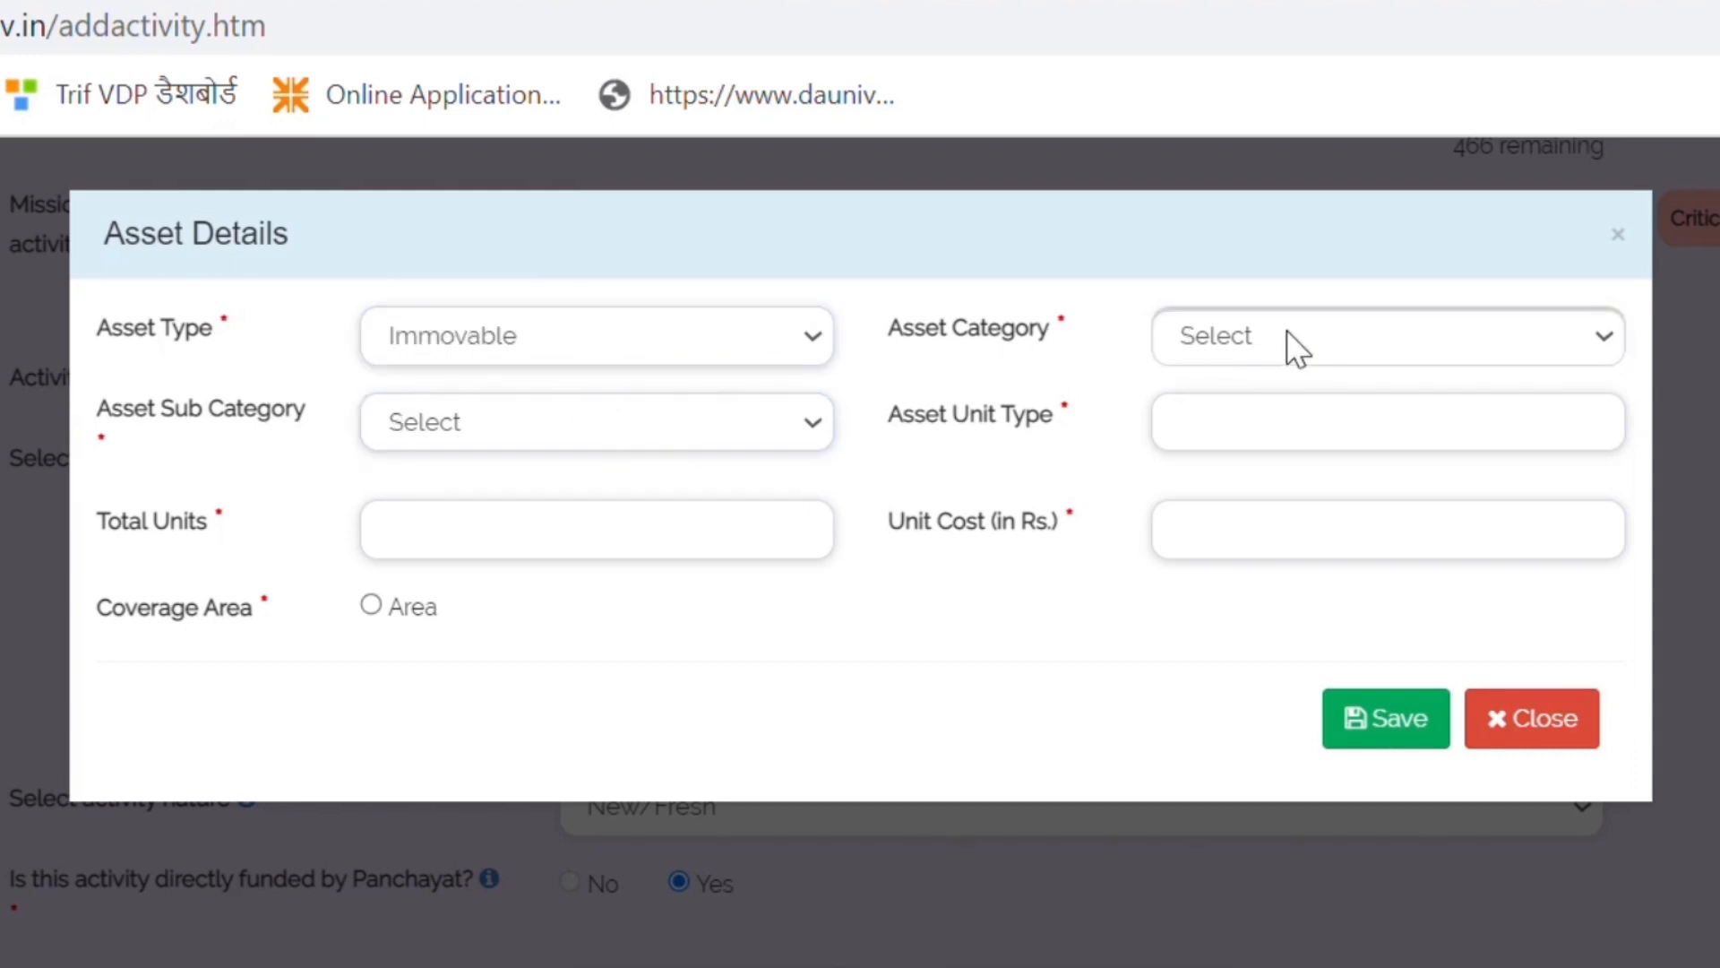
pyautogui.click(1319, 509)
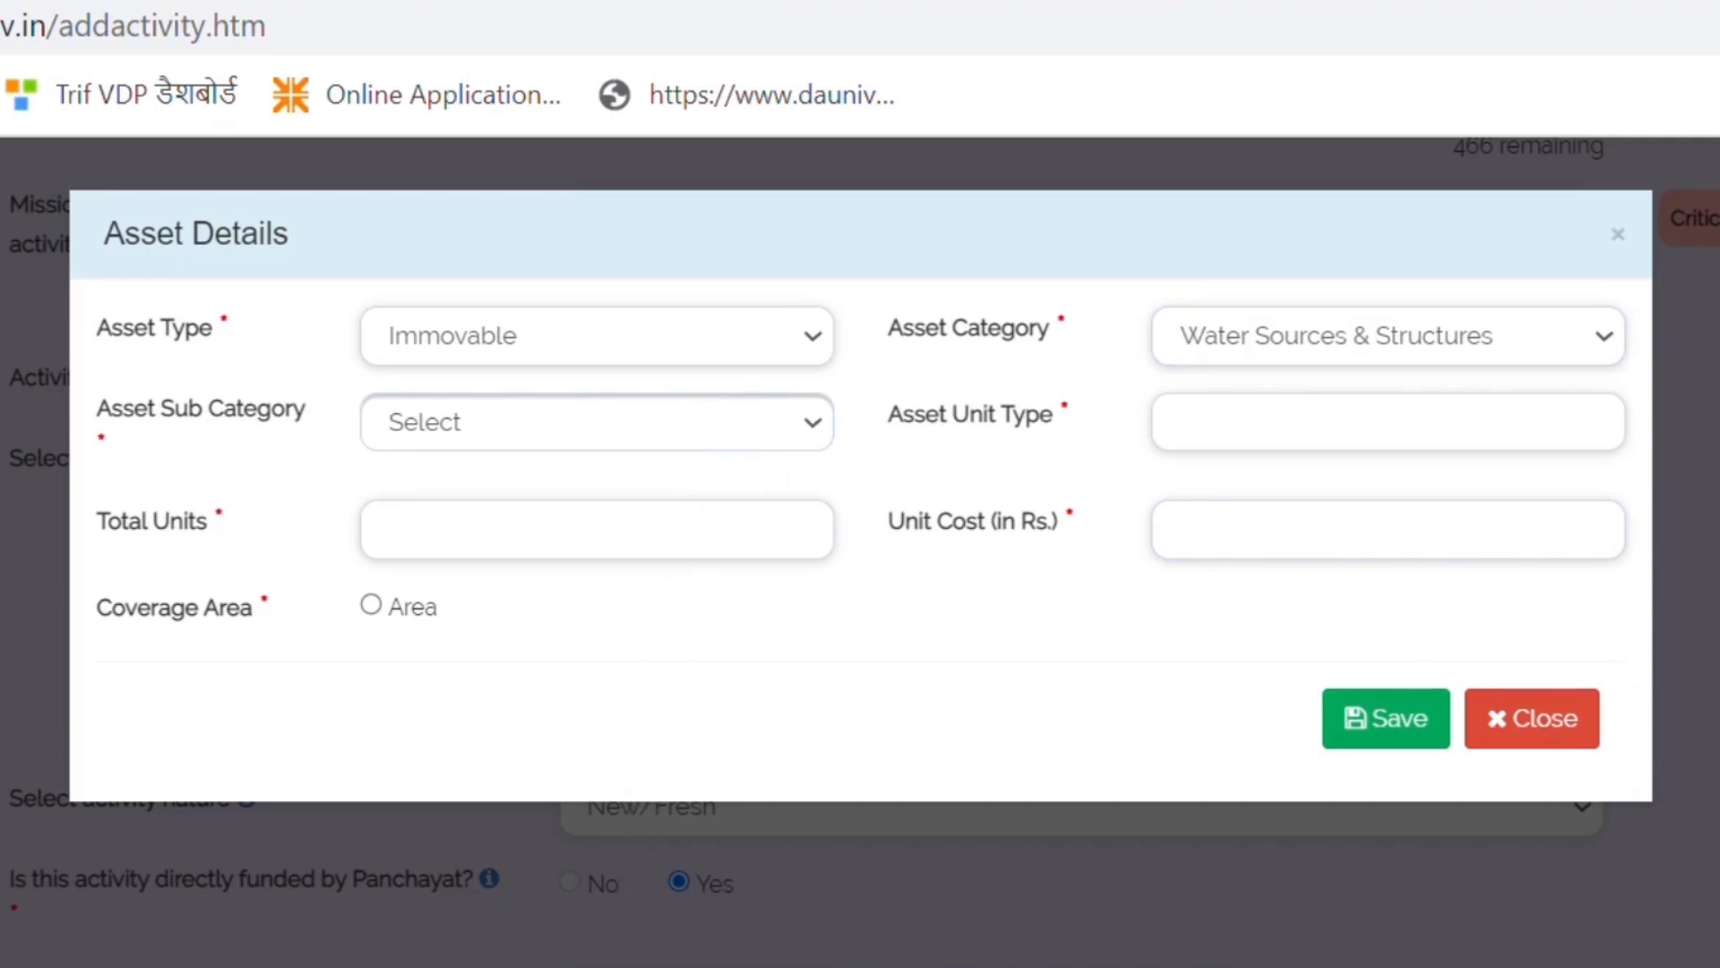
pyautogui.click(661, 962)
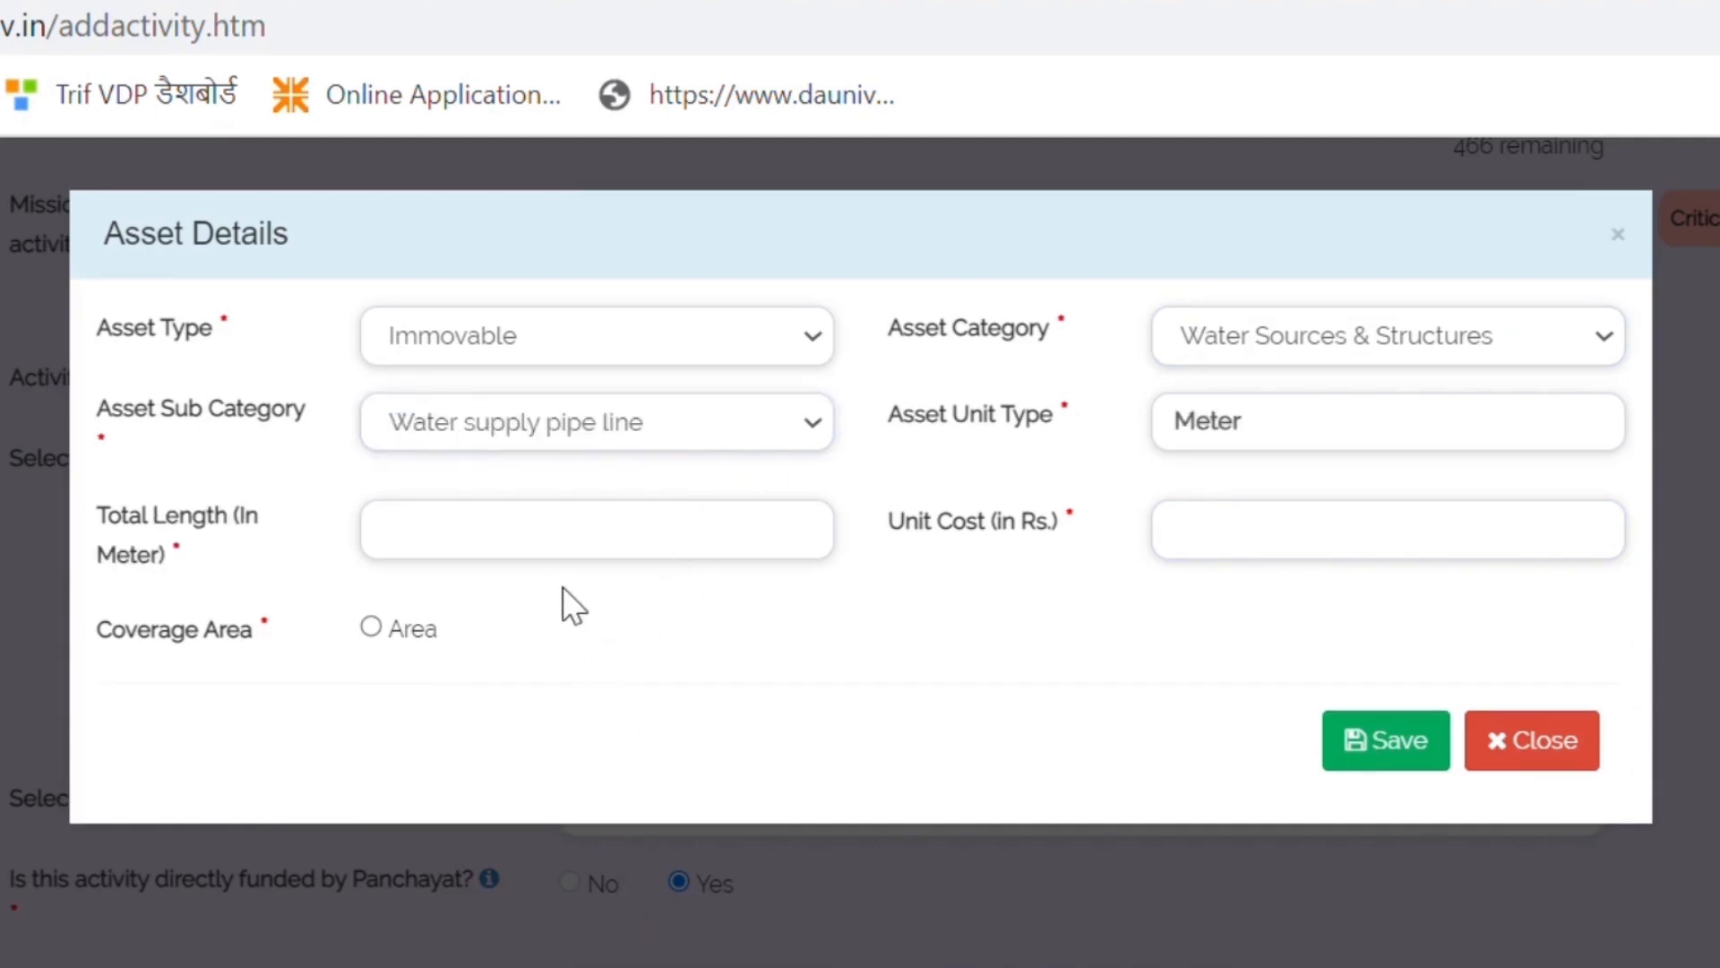
# - Give the asset a total length of 1 meter, unit cost 100000 and coverage of 1 unit in Jhapadi village, and save its details
pyautogui.write('1')
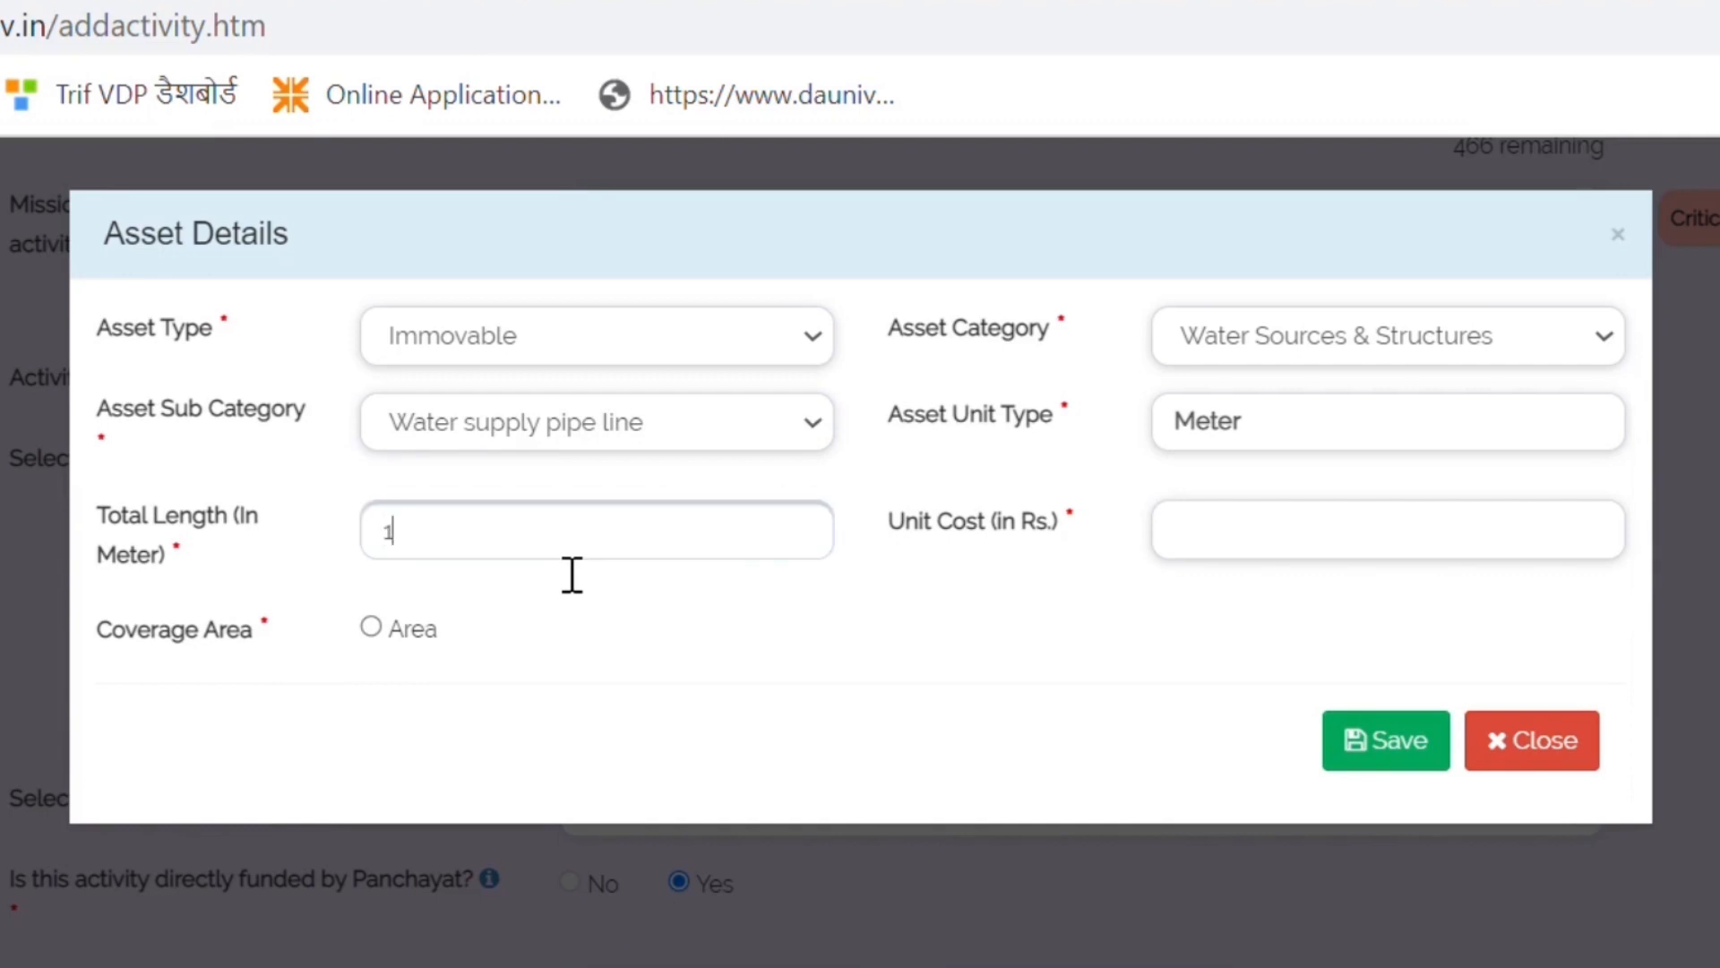
pyautogui.click(1308, 569)
pyautogui.write('100')
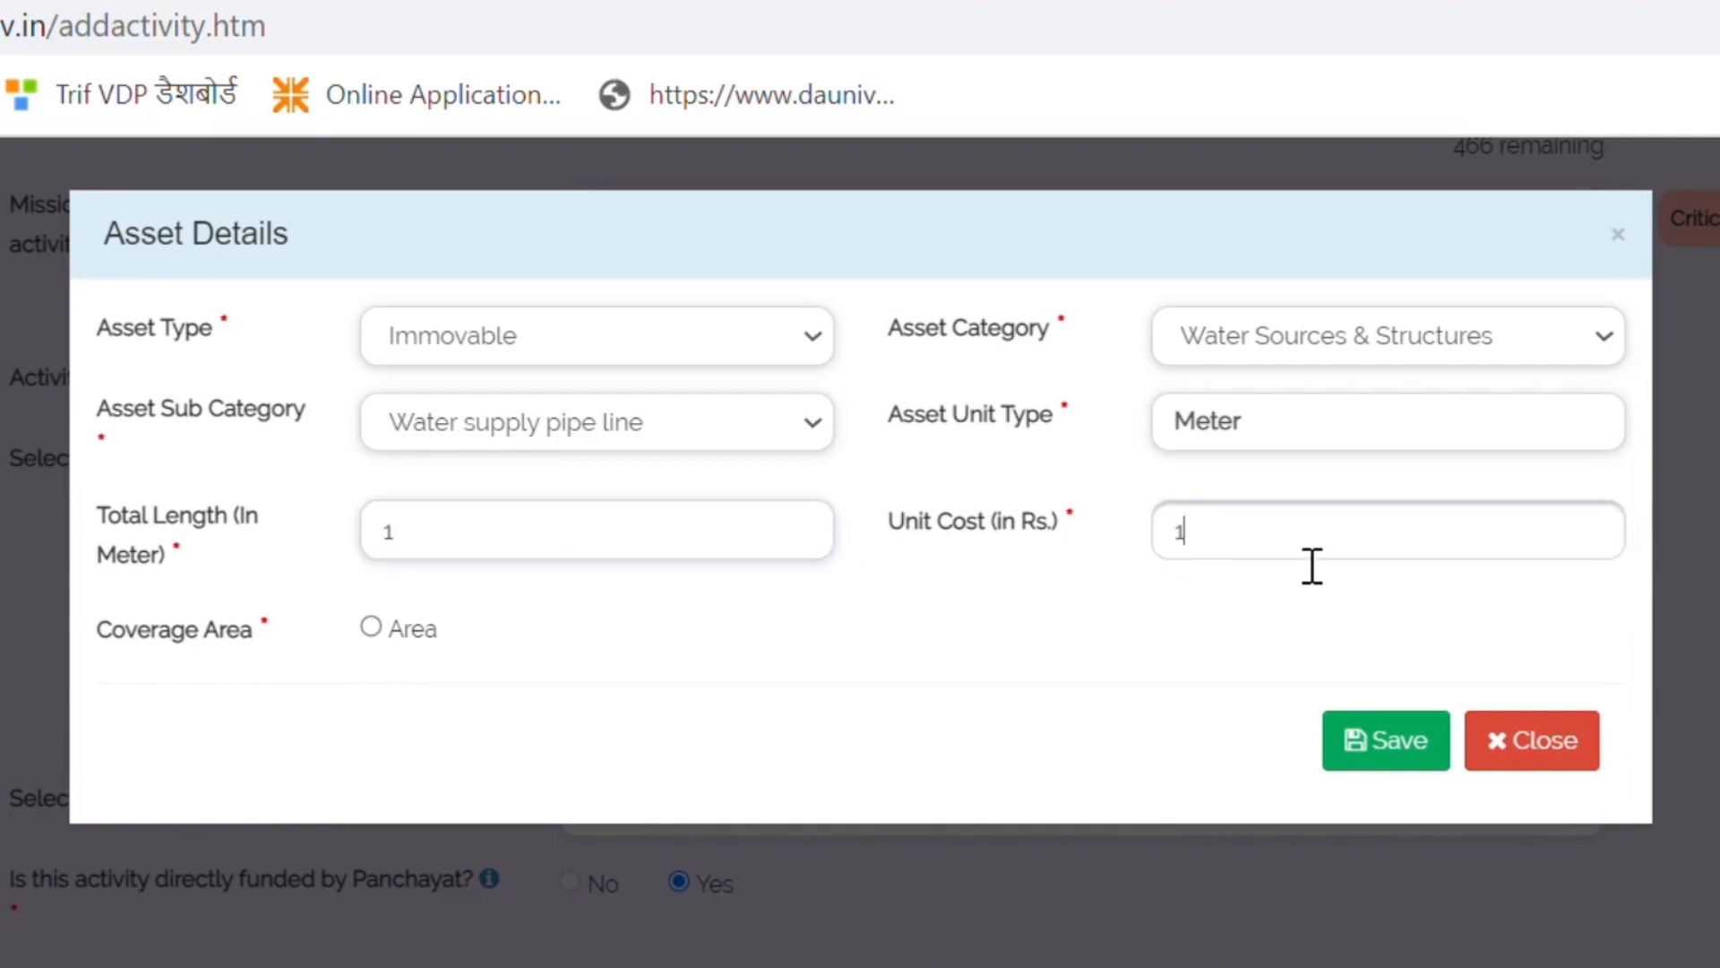
pyautogui.write('0')
pyautogui.click(1312, 558)
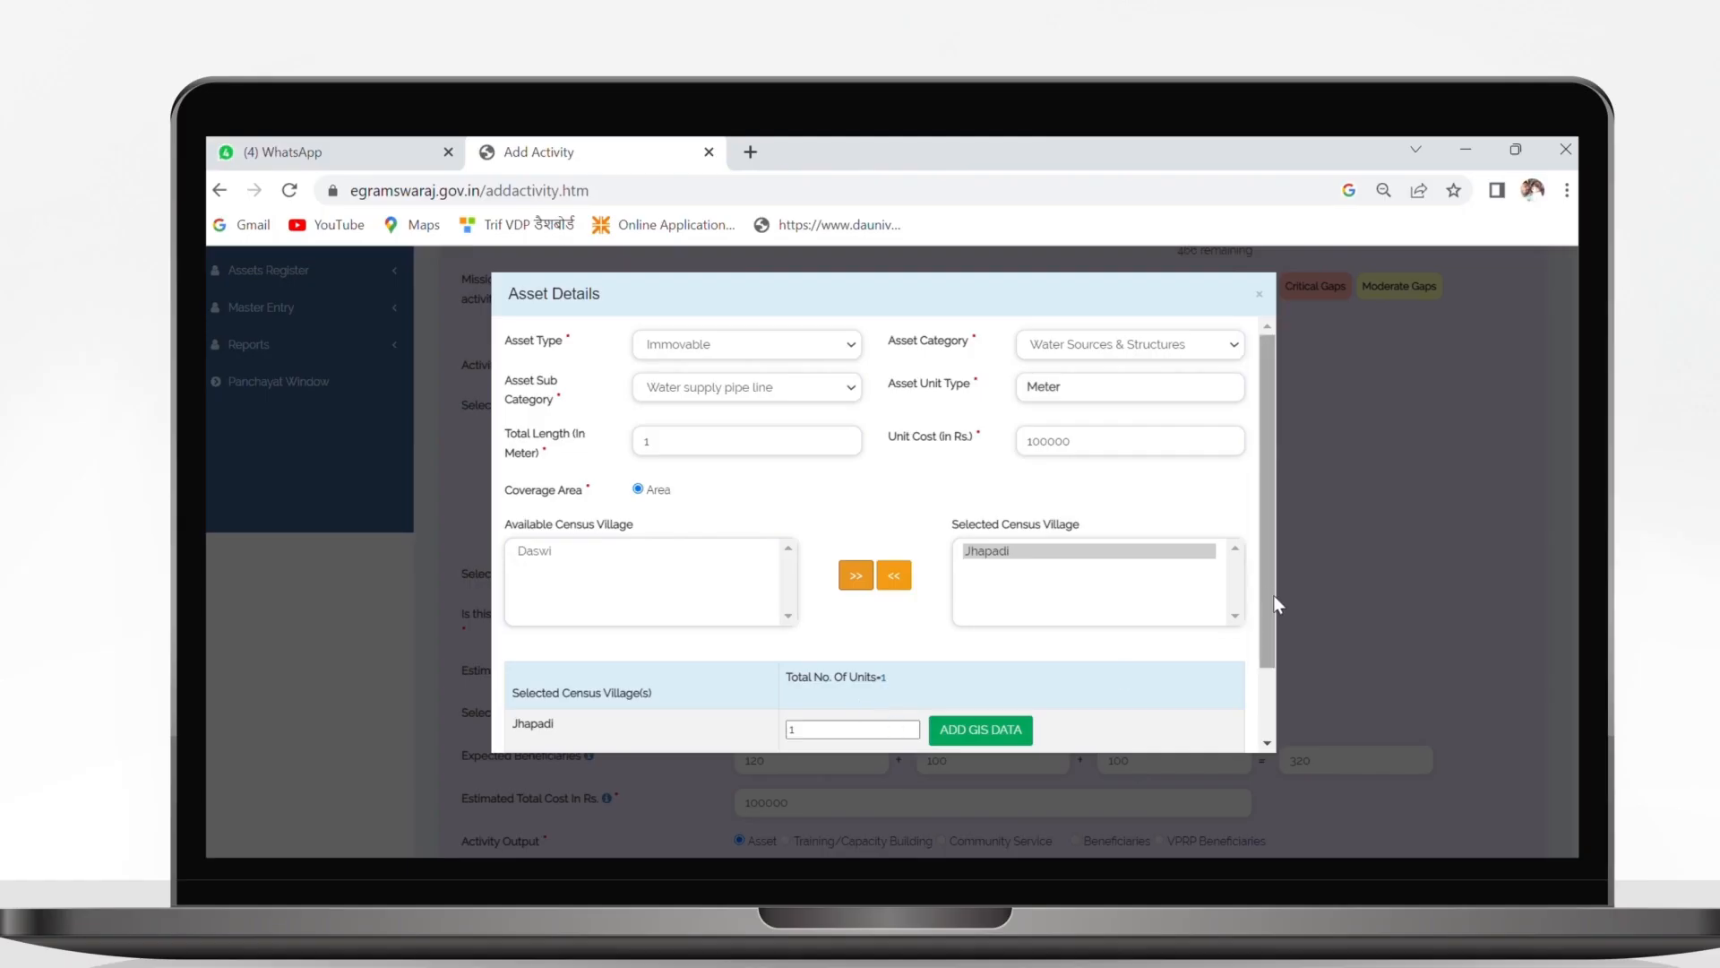
pyautogui.scroll(-3, 1260, 630)
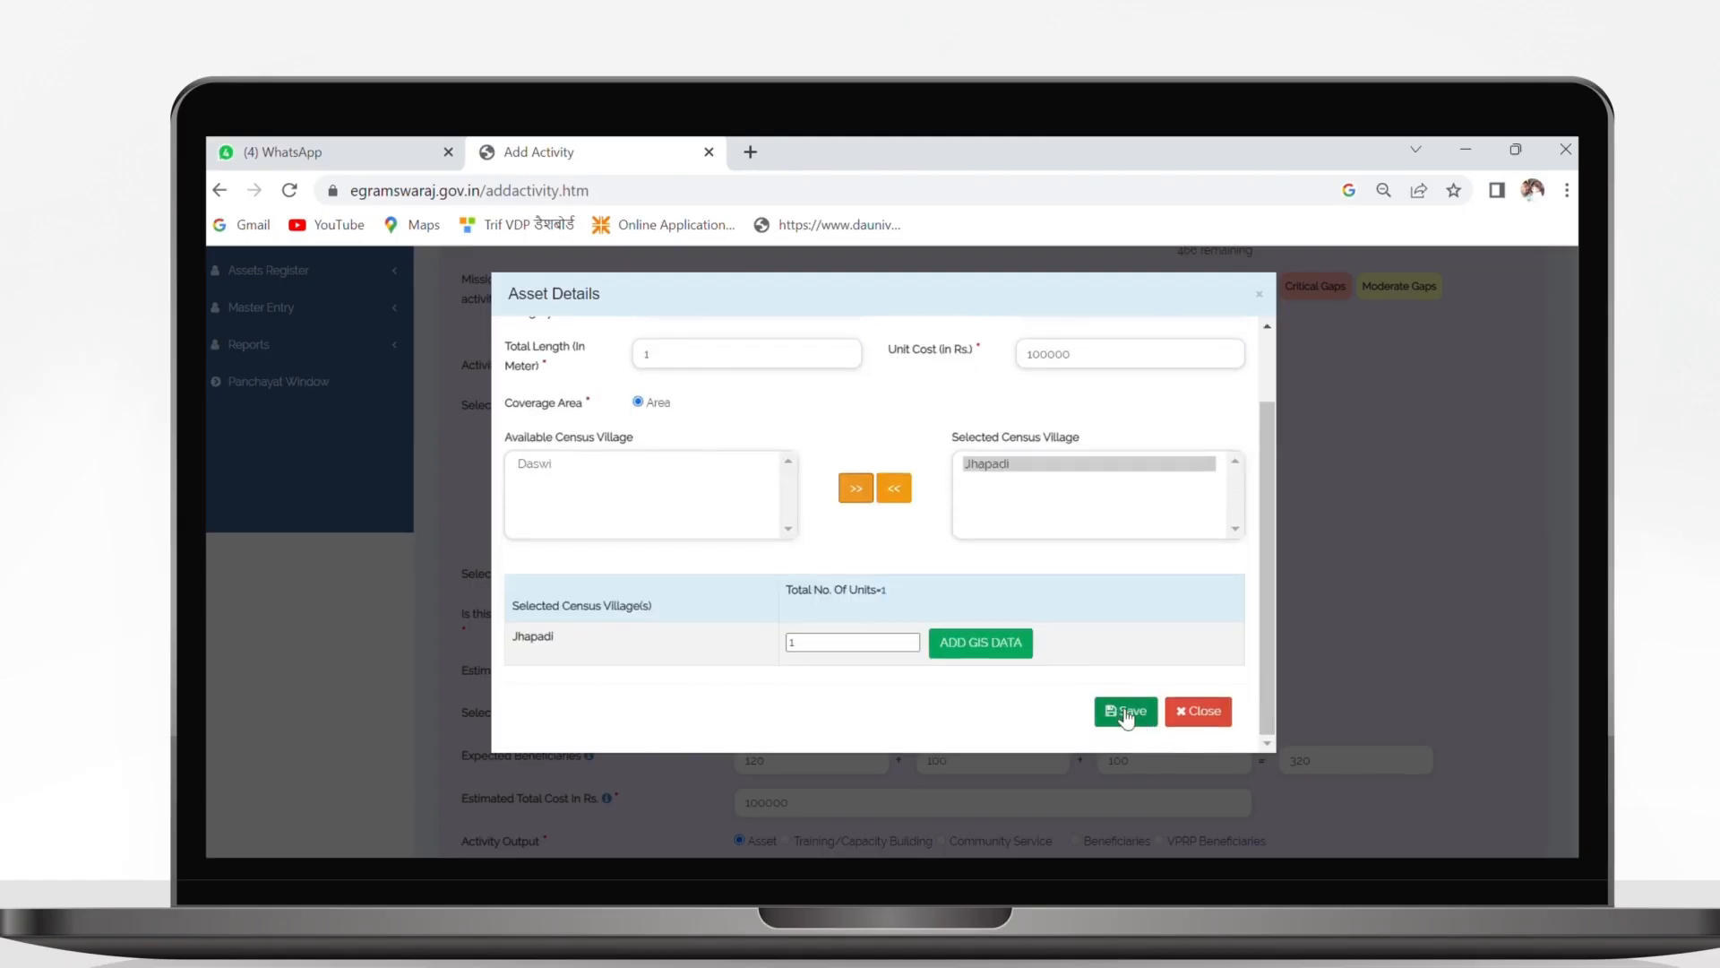
pyautogui.click(1127, 712)
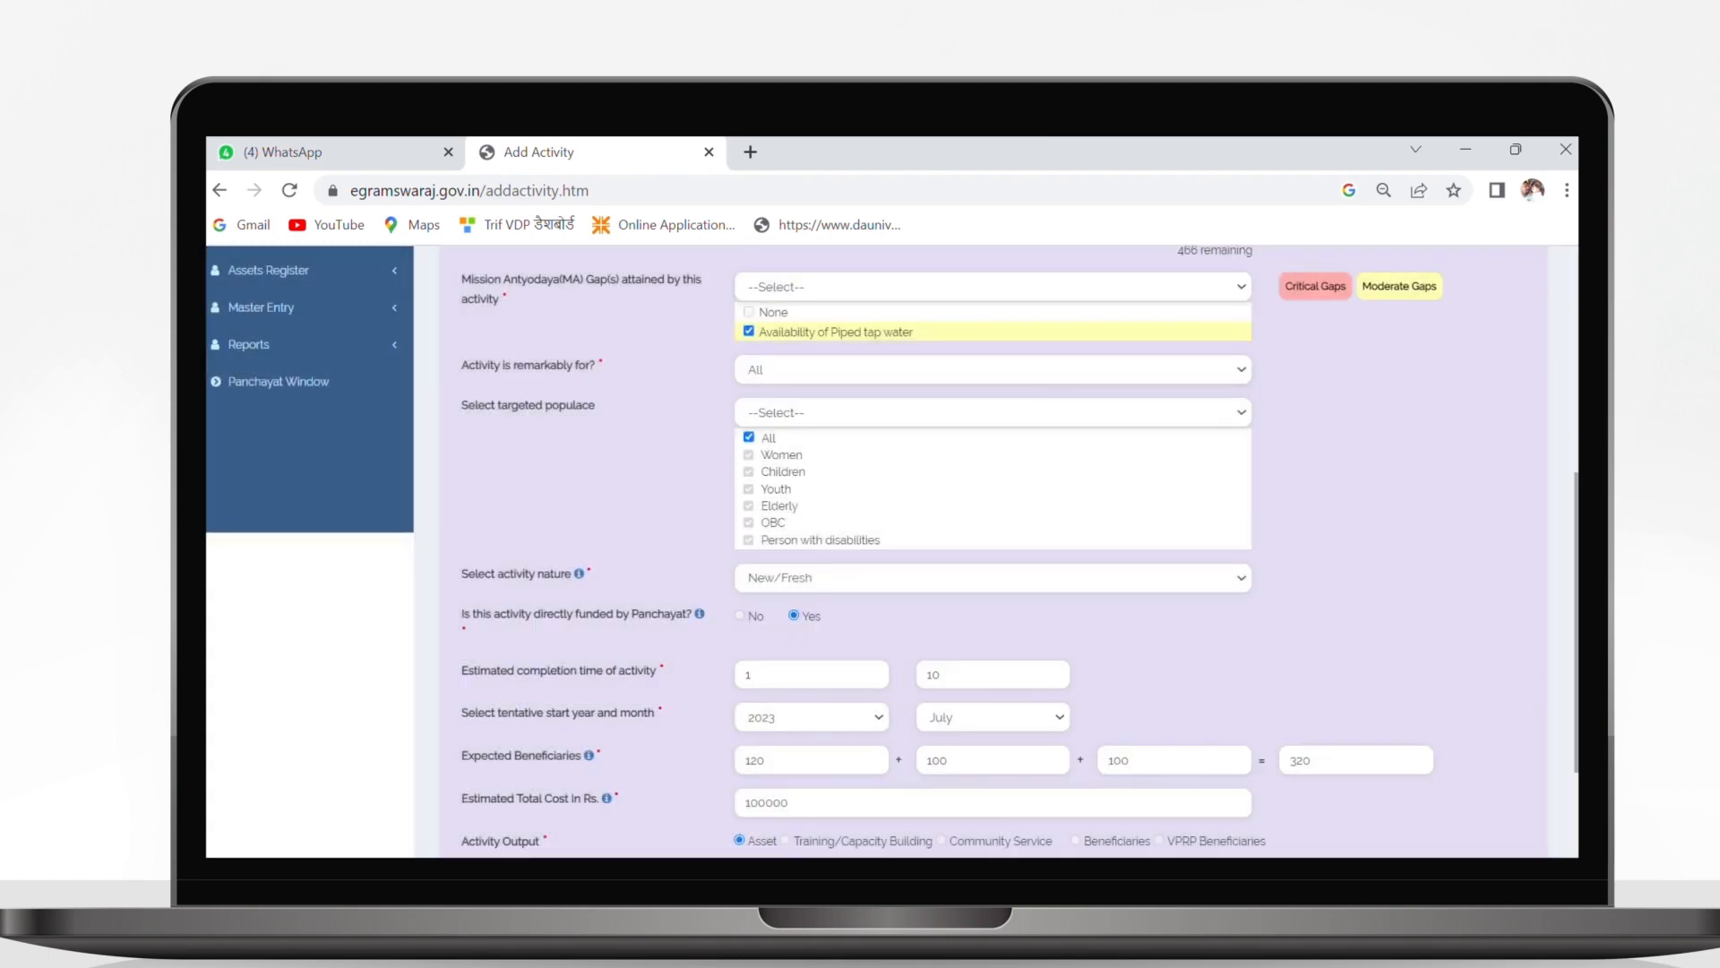
# - Save the registered activity and forward it to the Planner, acknowledging the message
pyautogui.scroll(-1, 1120, 711)
pyautogui.scroll(-2, 985, 538)
pyautogui.click(1374, 736)
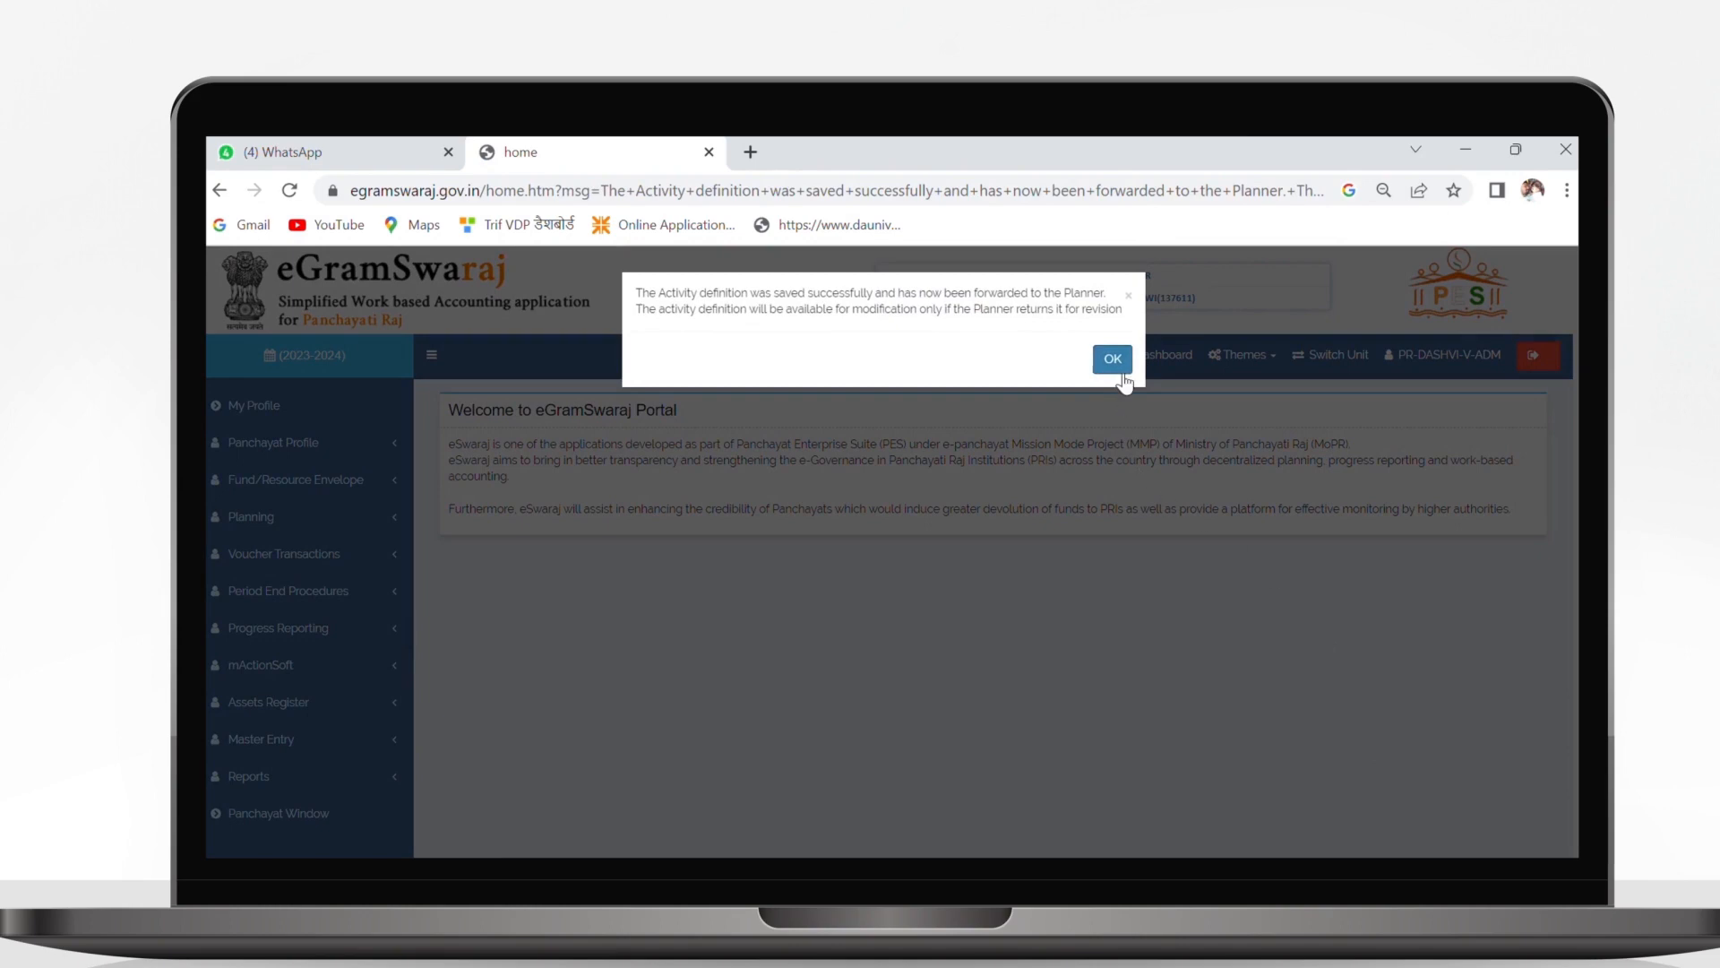
pyautogui.click(1114, 360)
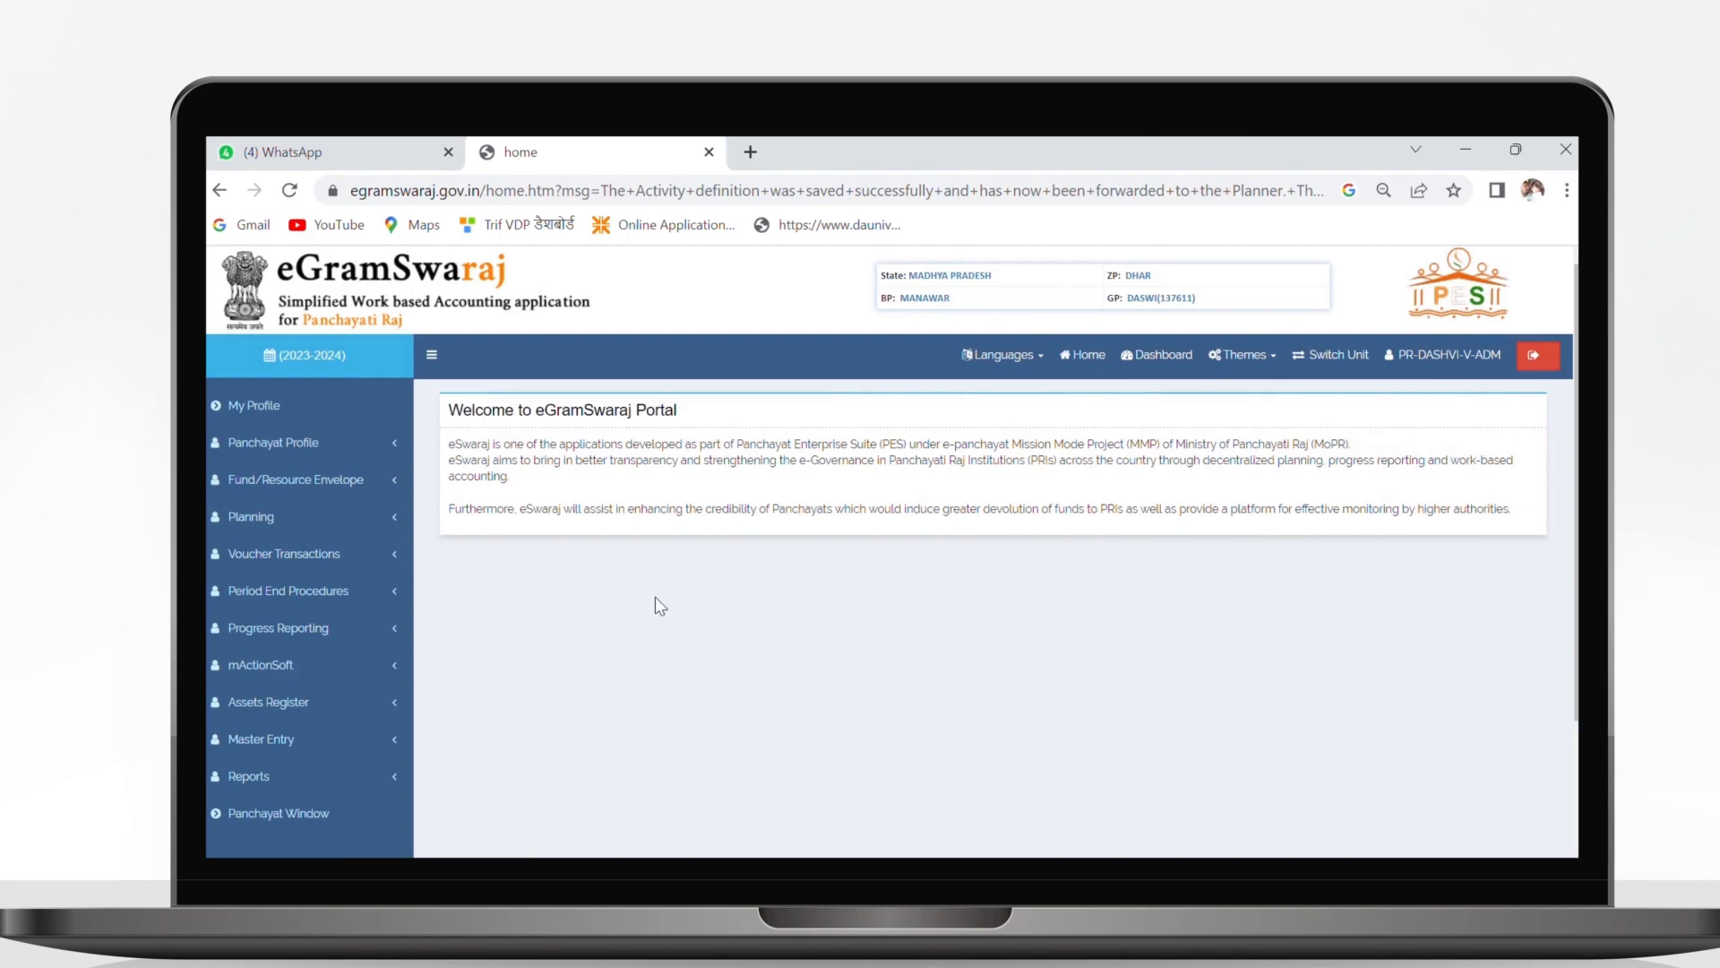
# - Open Manage Plan for the Panchayat Development Plan and retrieve the plans with status Plan Pending
pyautogui.click(296, 530)
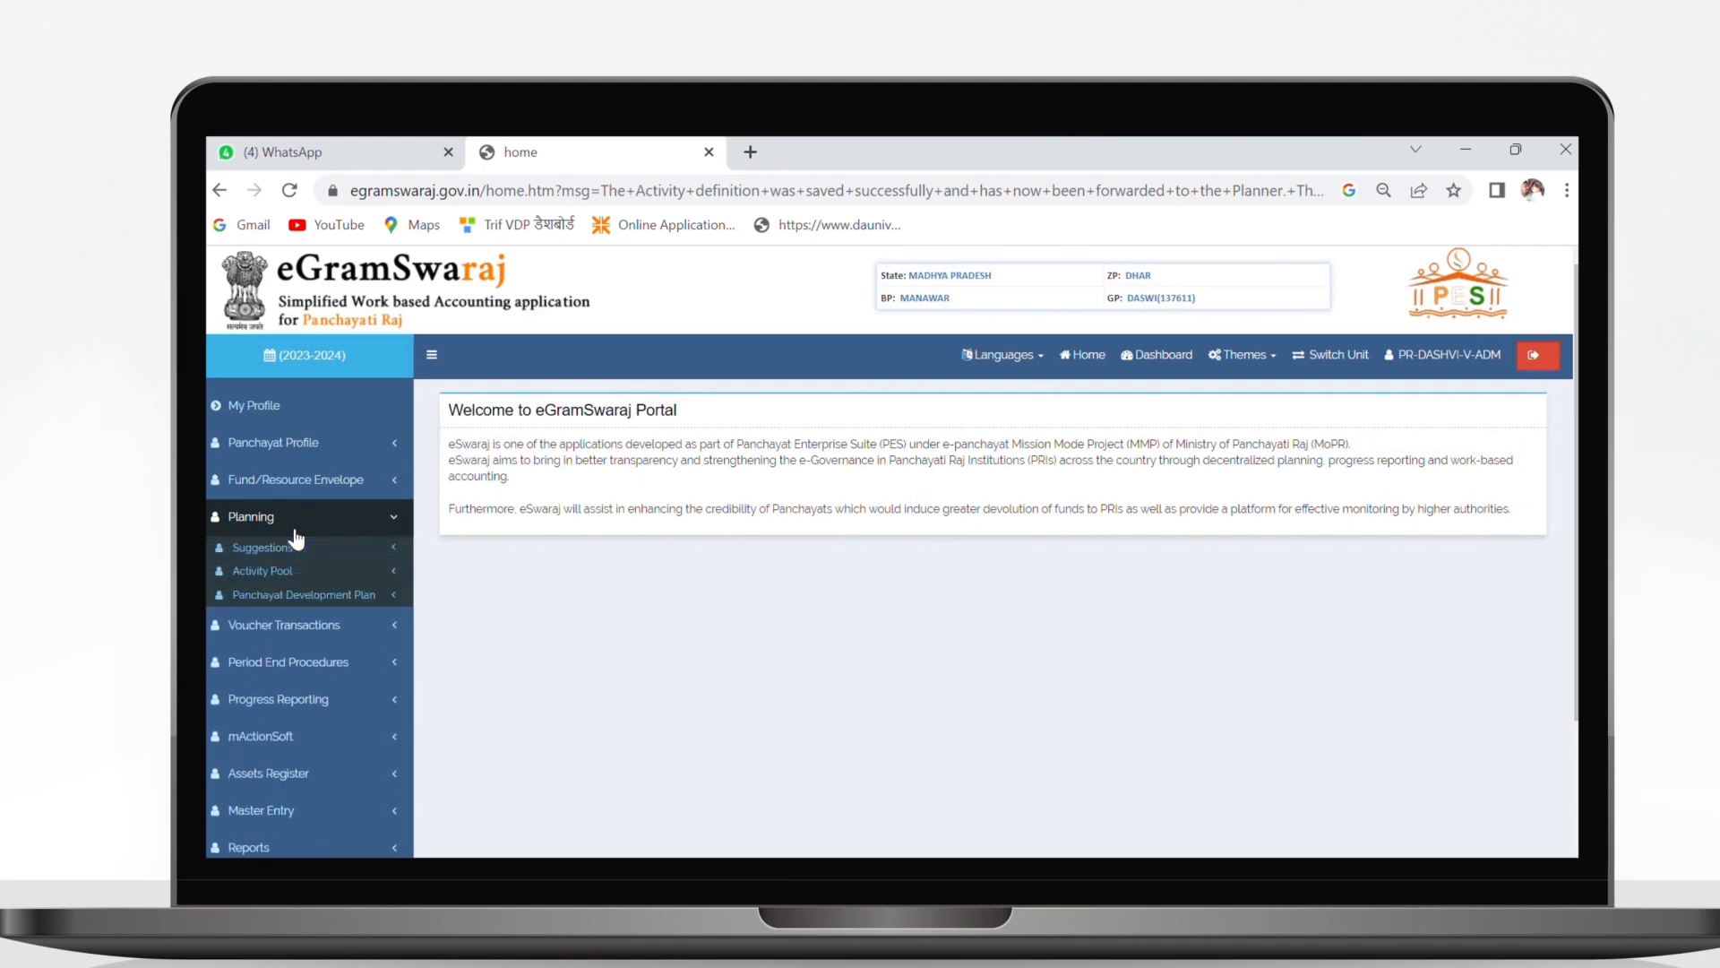
pyautogui.click(331, 596)
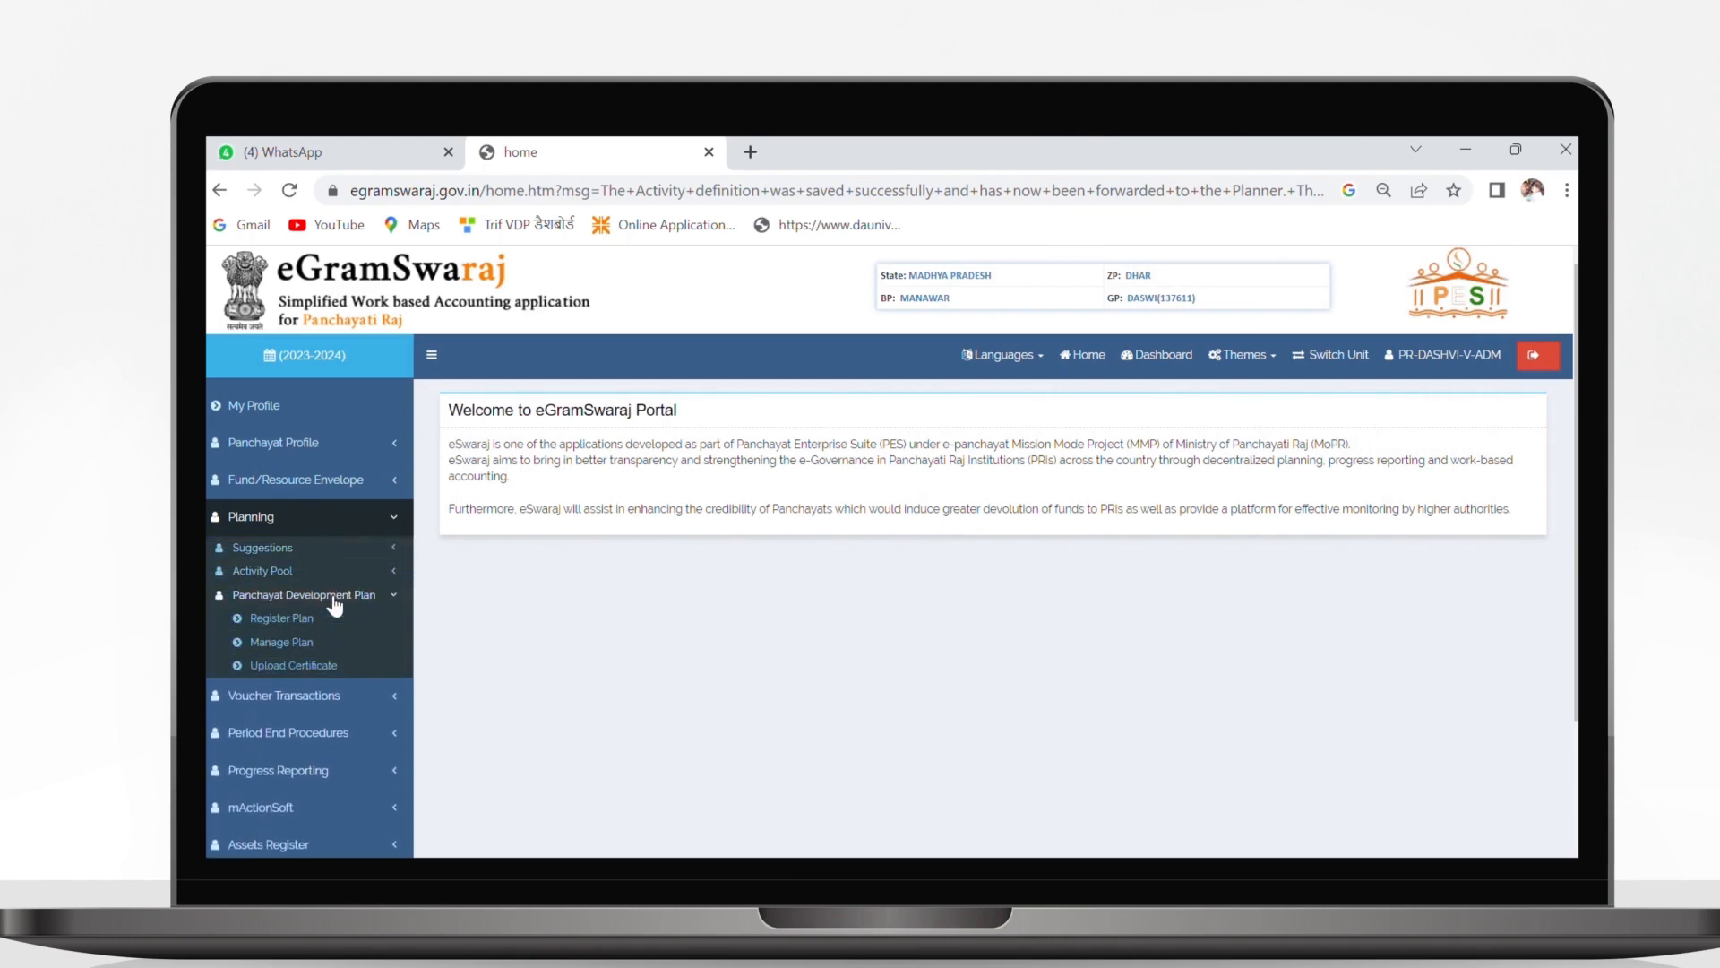
pyautogui.click(303, 645)
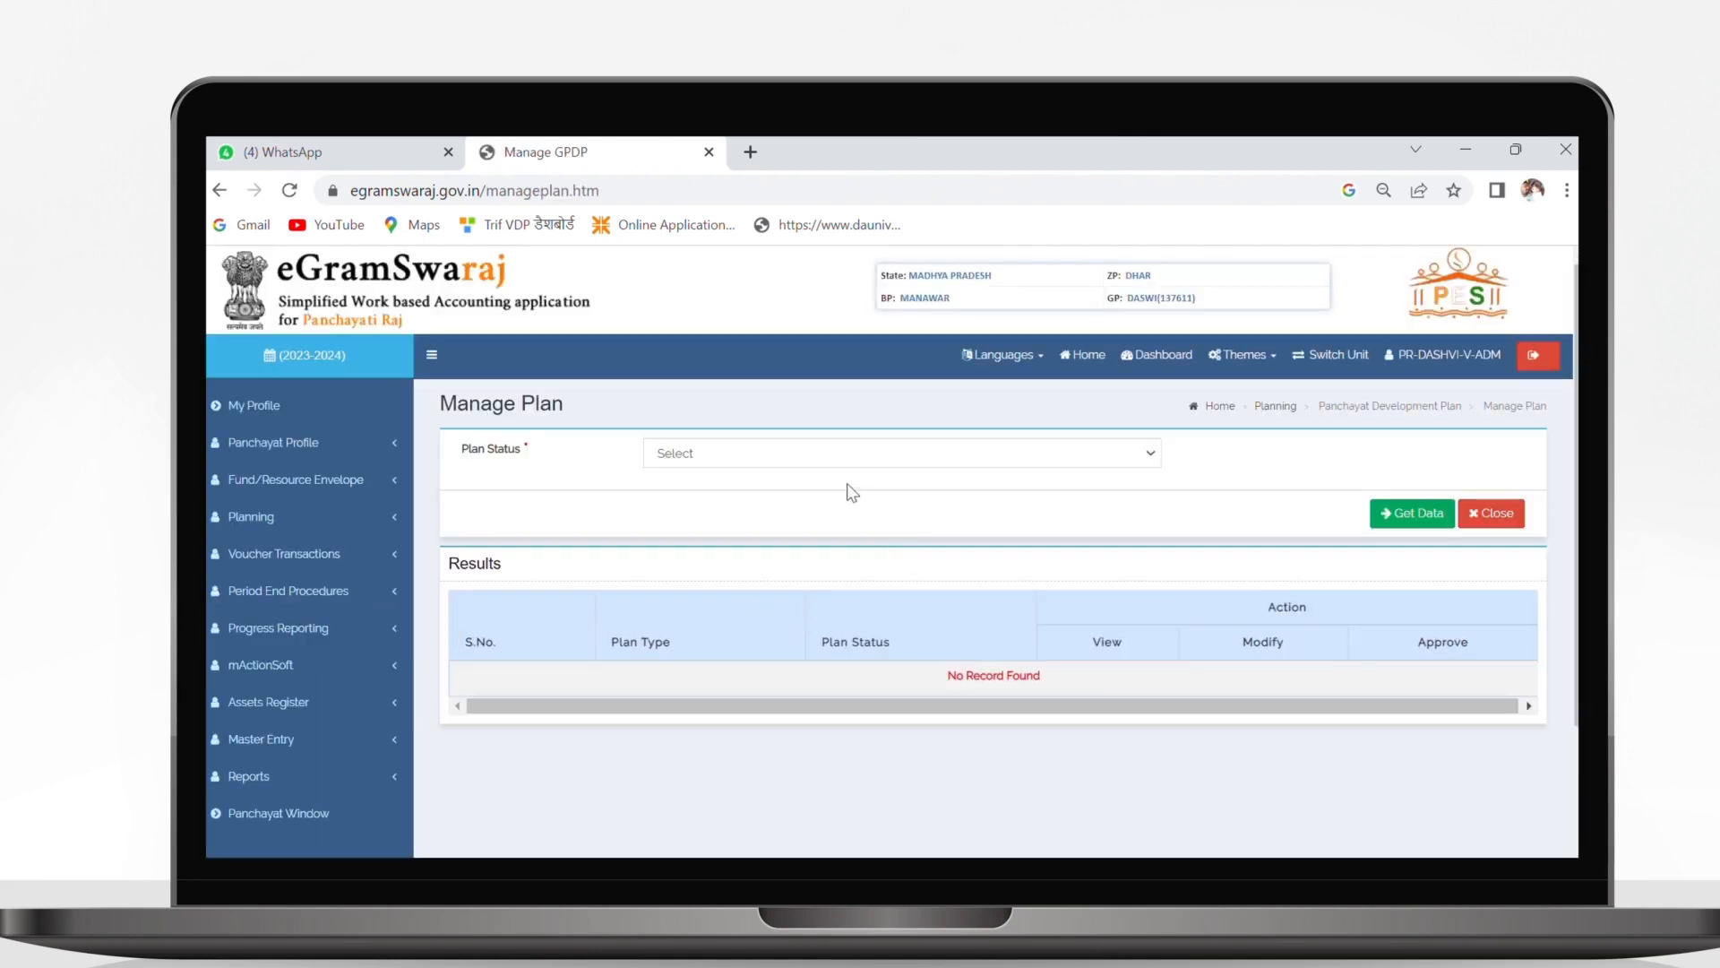
pyautogui.click(724, 497)
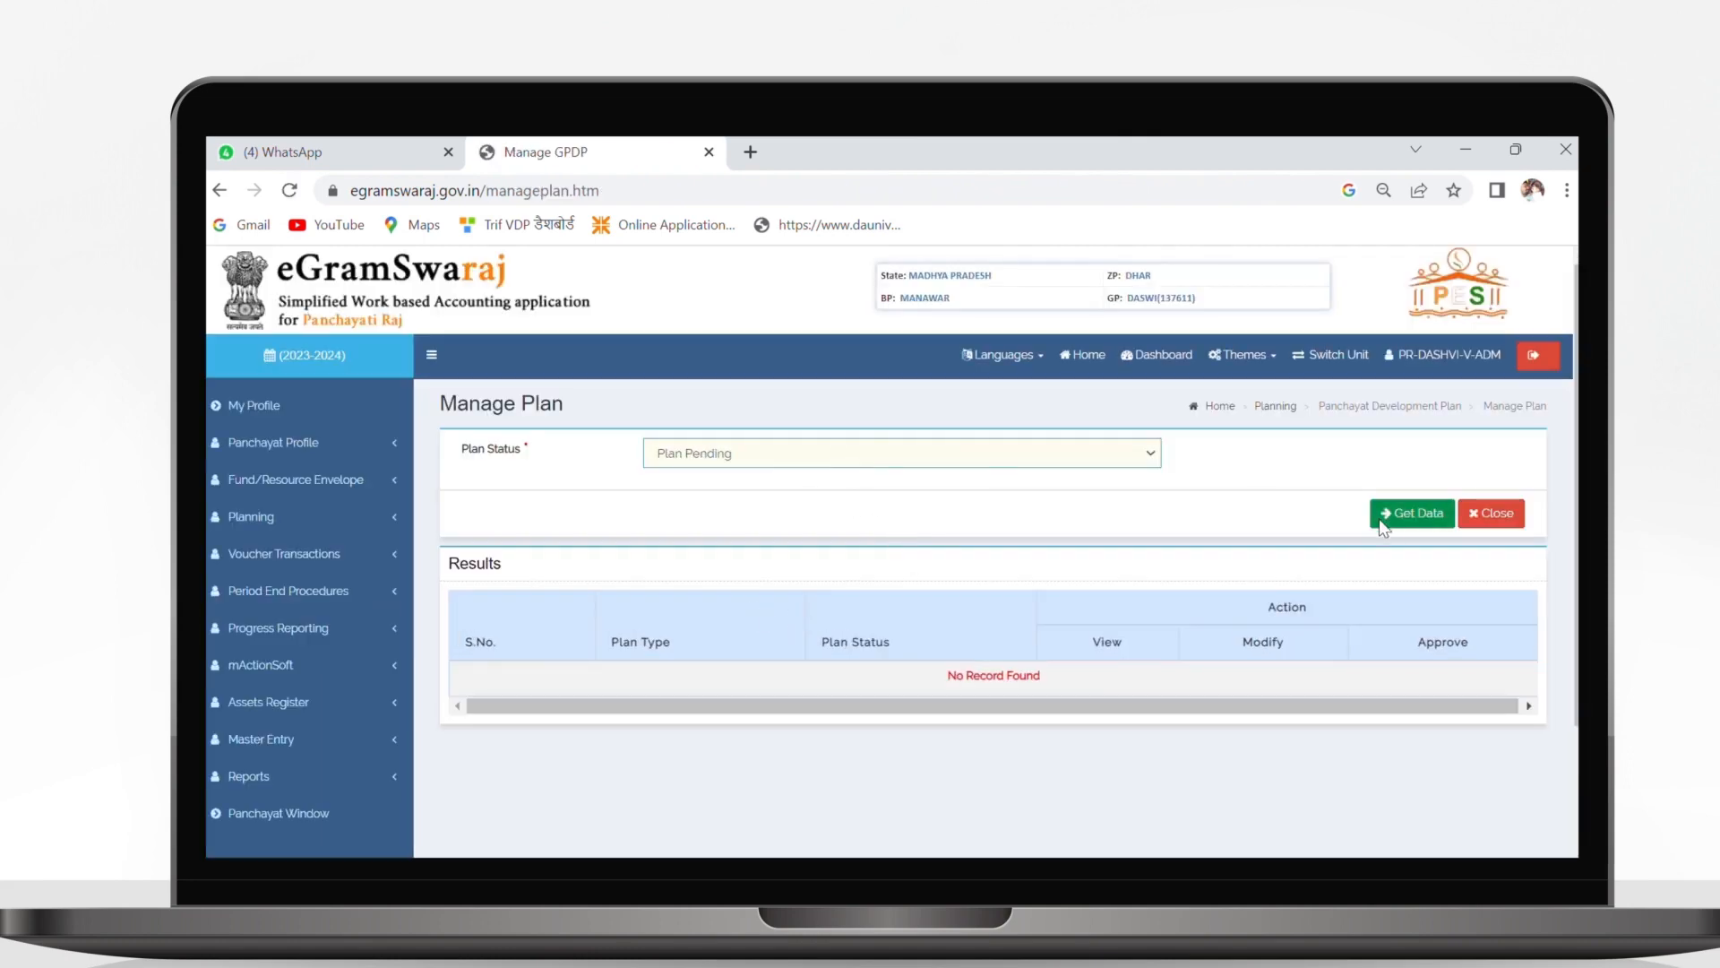
pyautogui.click(1404, 520)
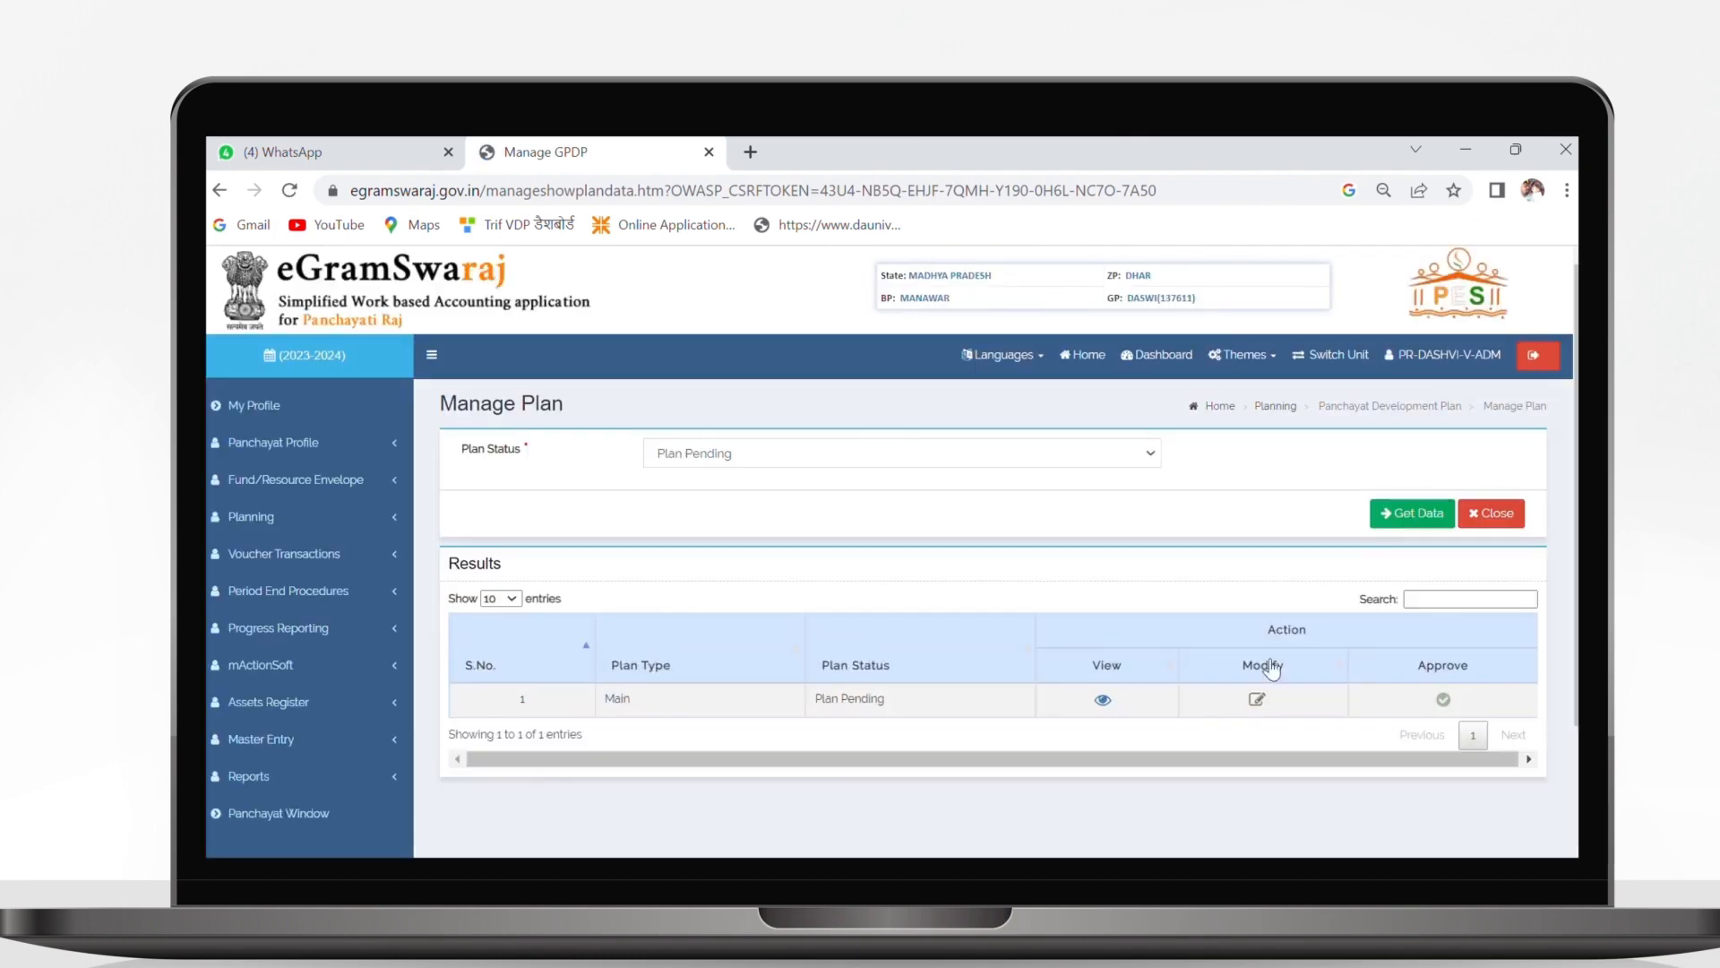
# - Open the pending Main plan for modification and start including an activity in it
pyautogui.click(1256, 699)
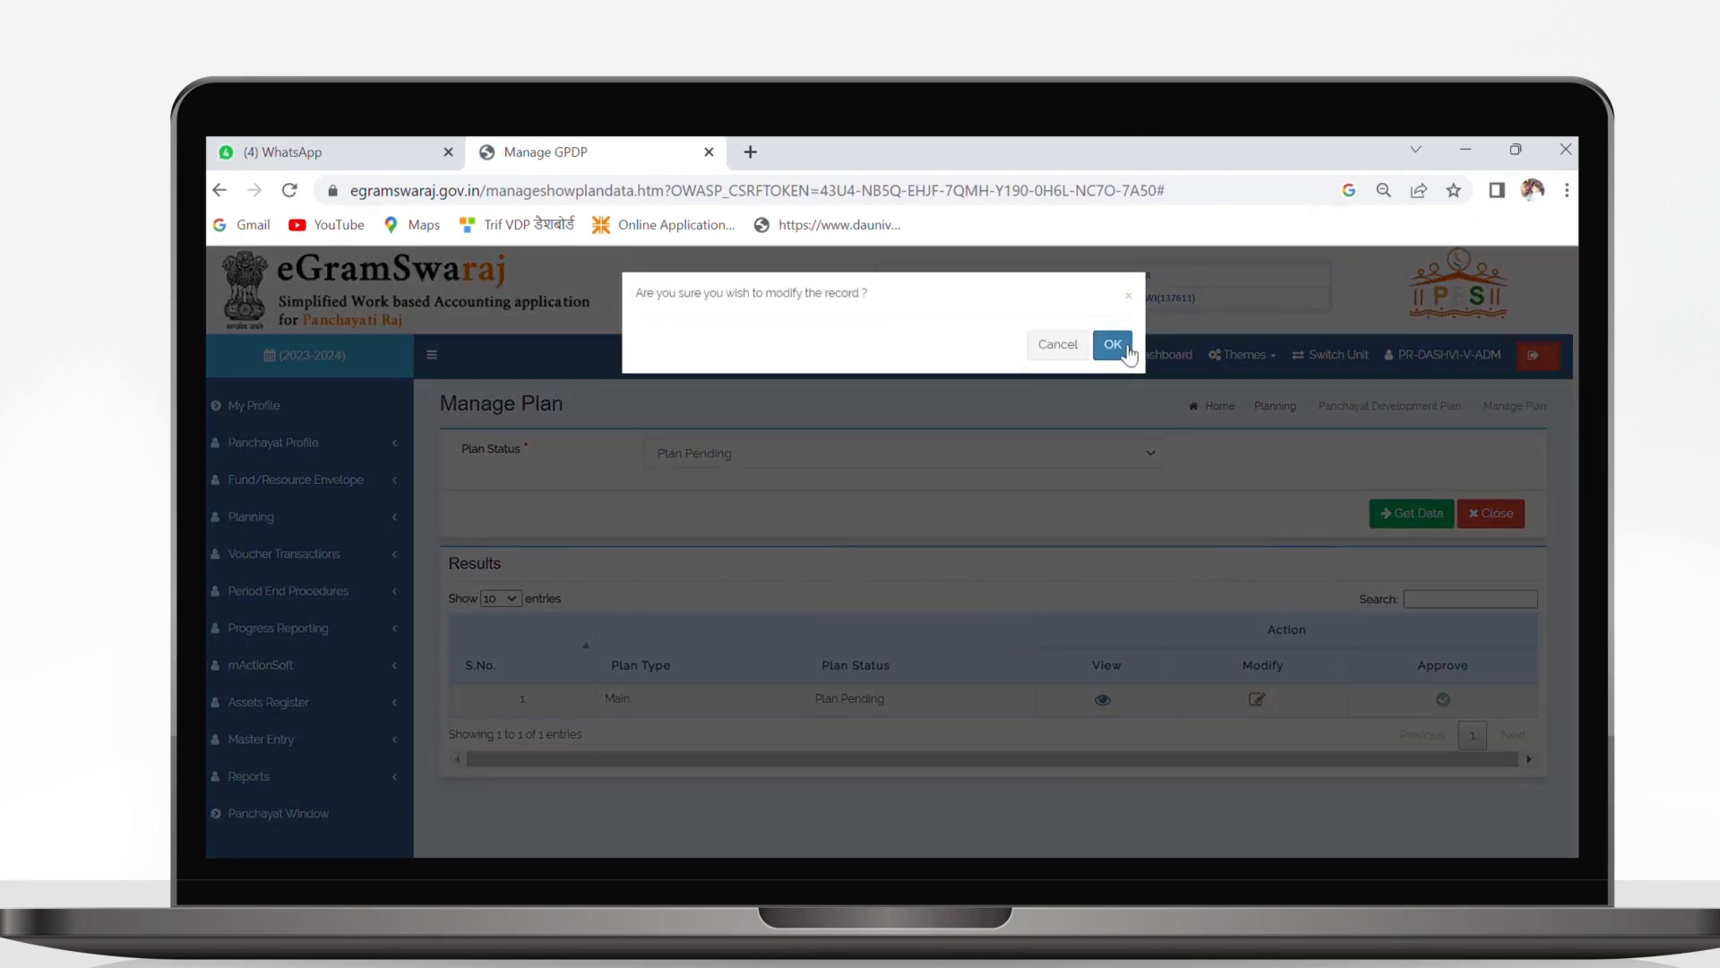
pyautogui.click(1120, 344)
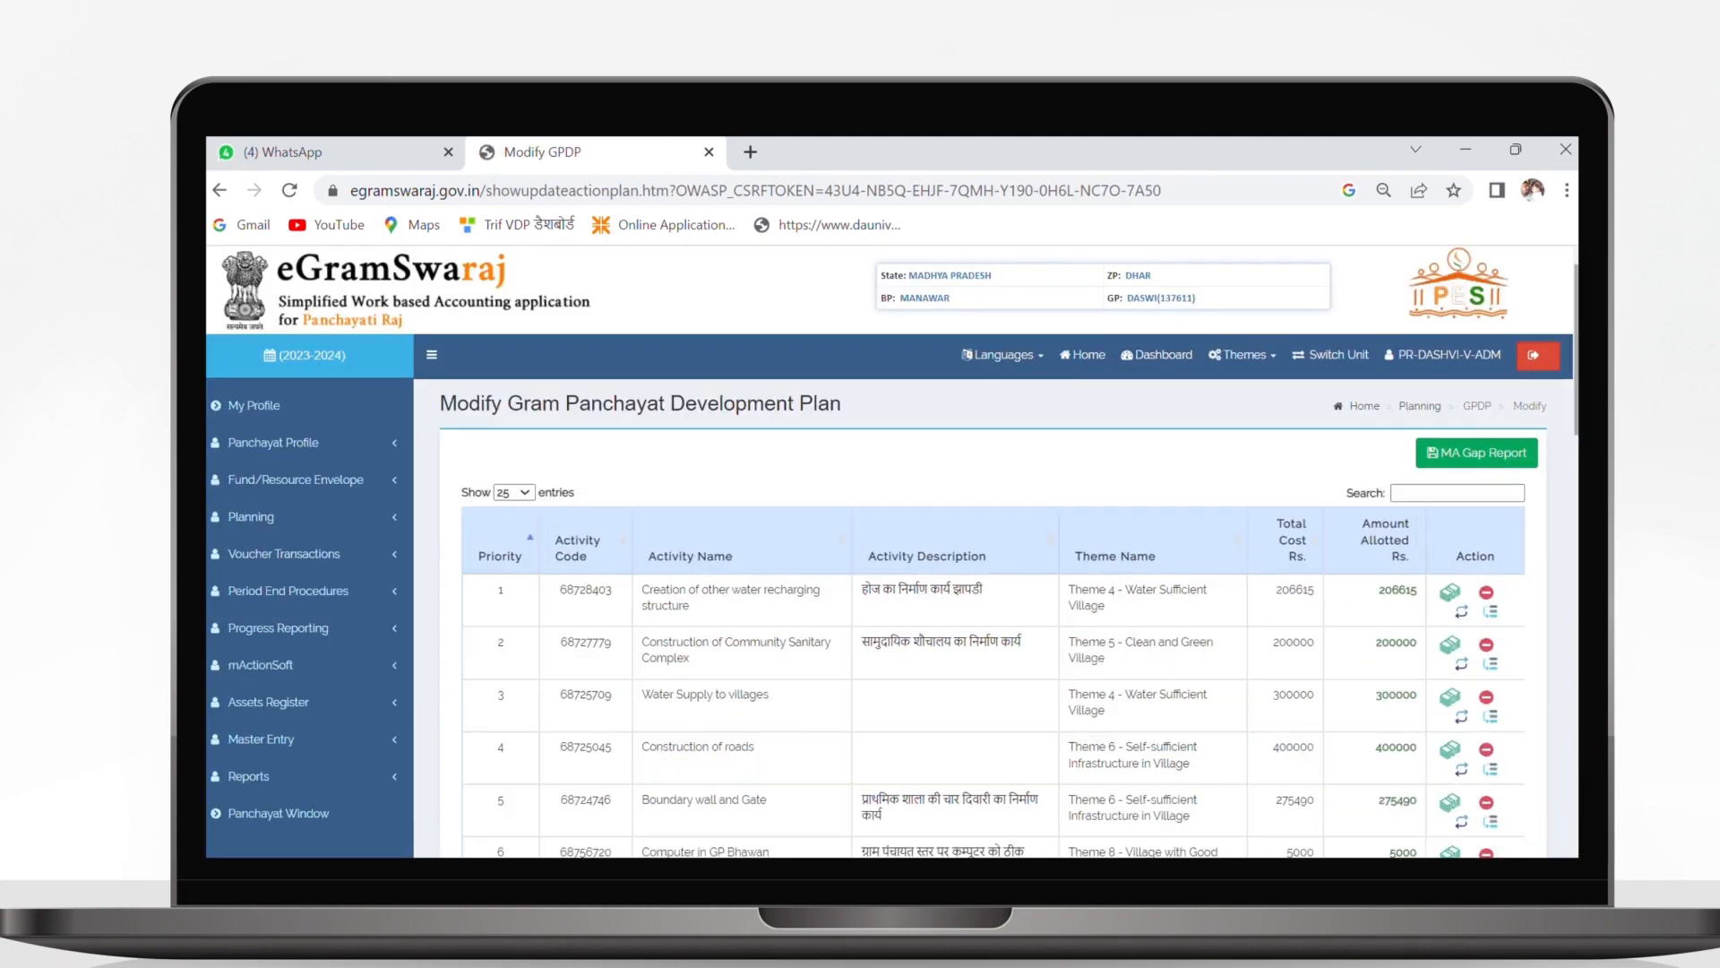
pyautogui.scroll(-3, 892, 551)
pyautogui.scroll(-12, 891, 551)
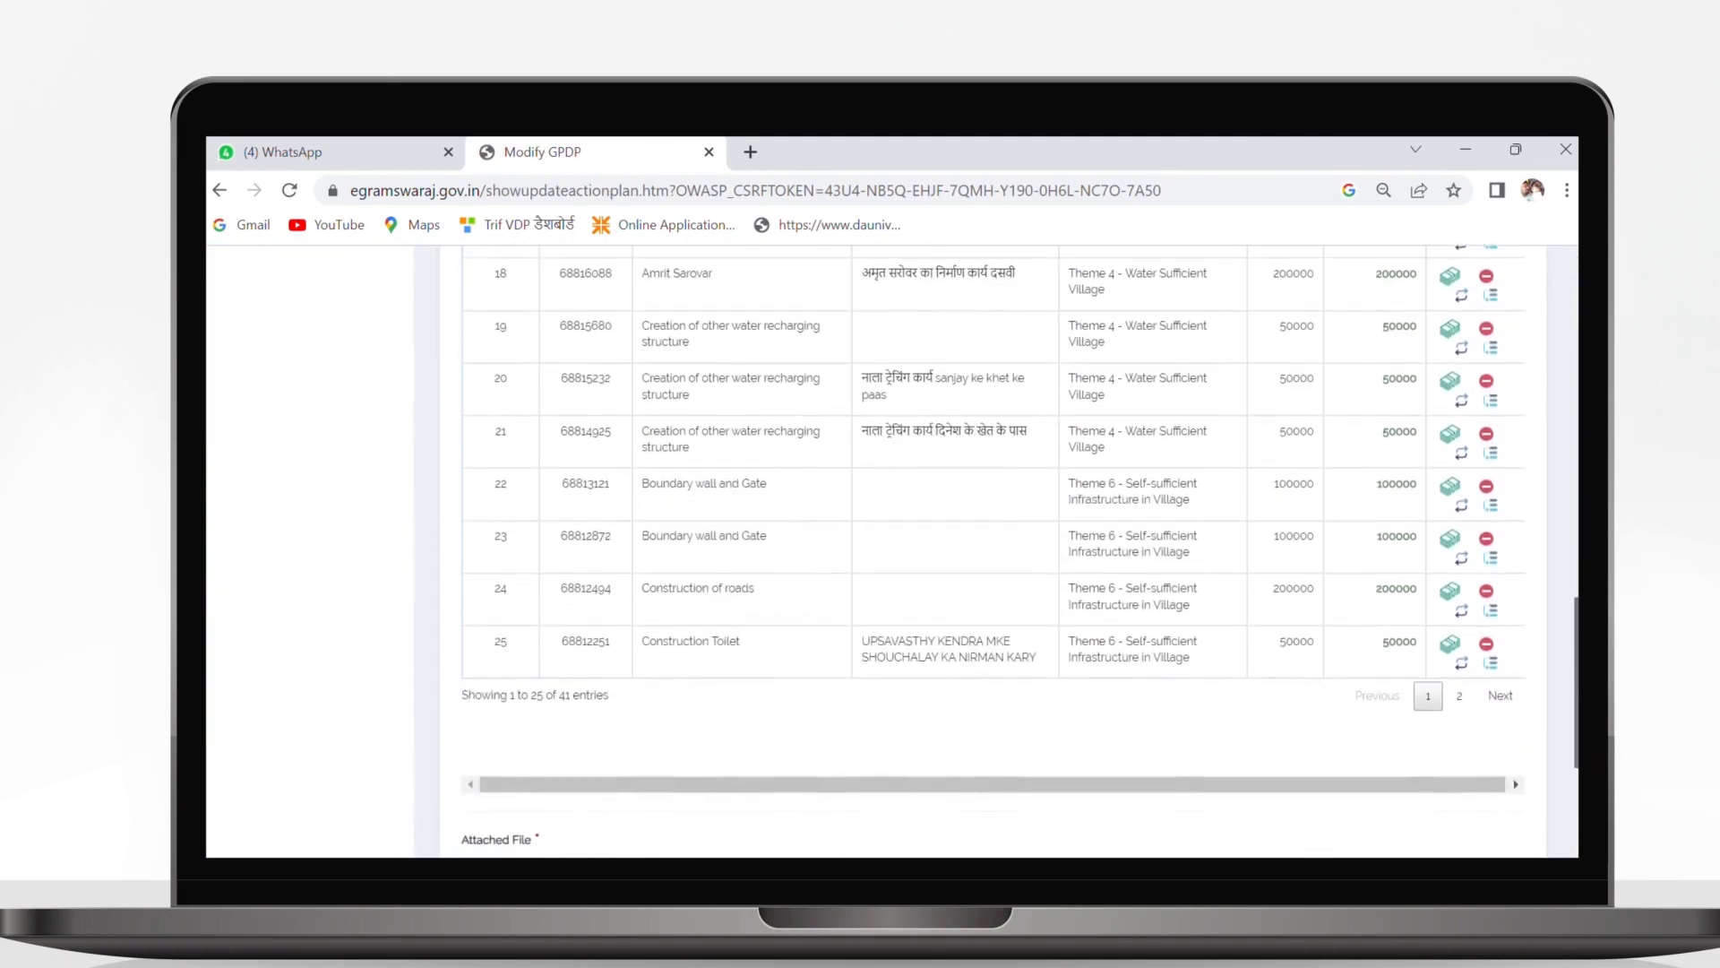
pyautogui.scroll(-3, 891, 551)
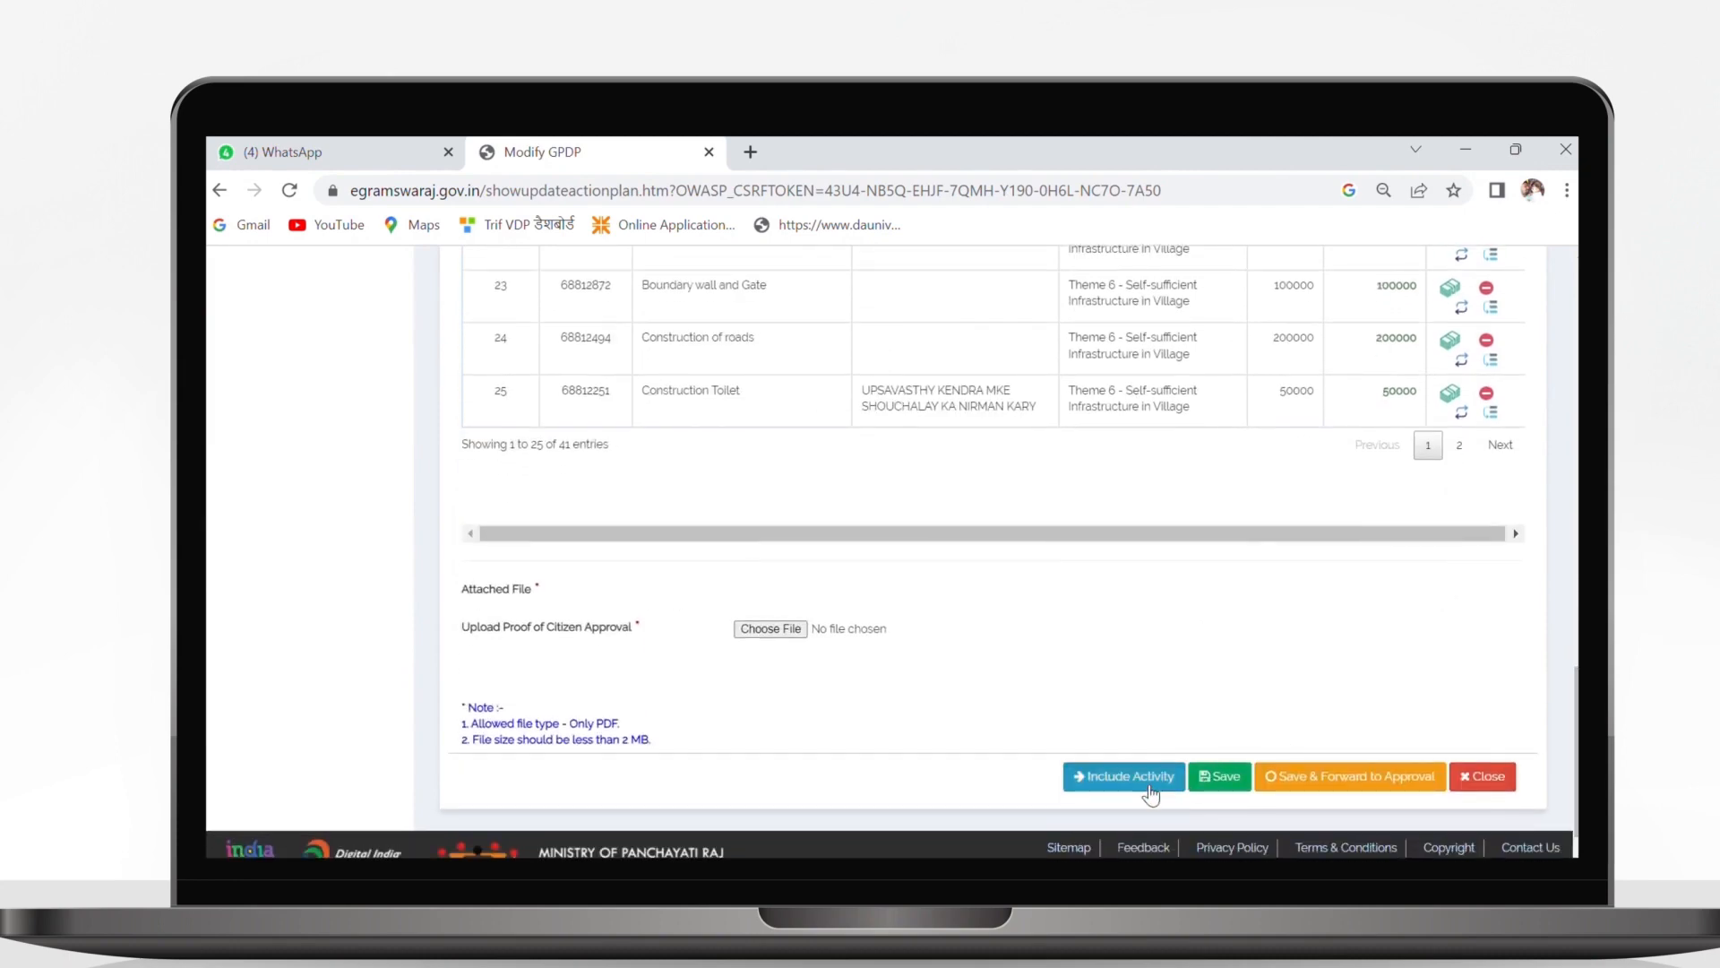
pyautogui.click(1143, 785)
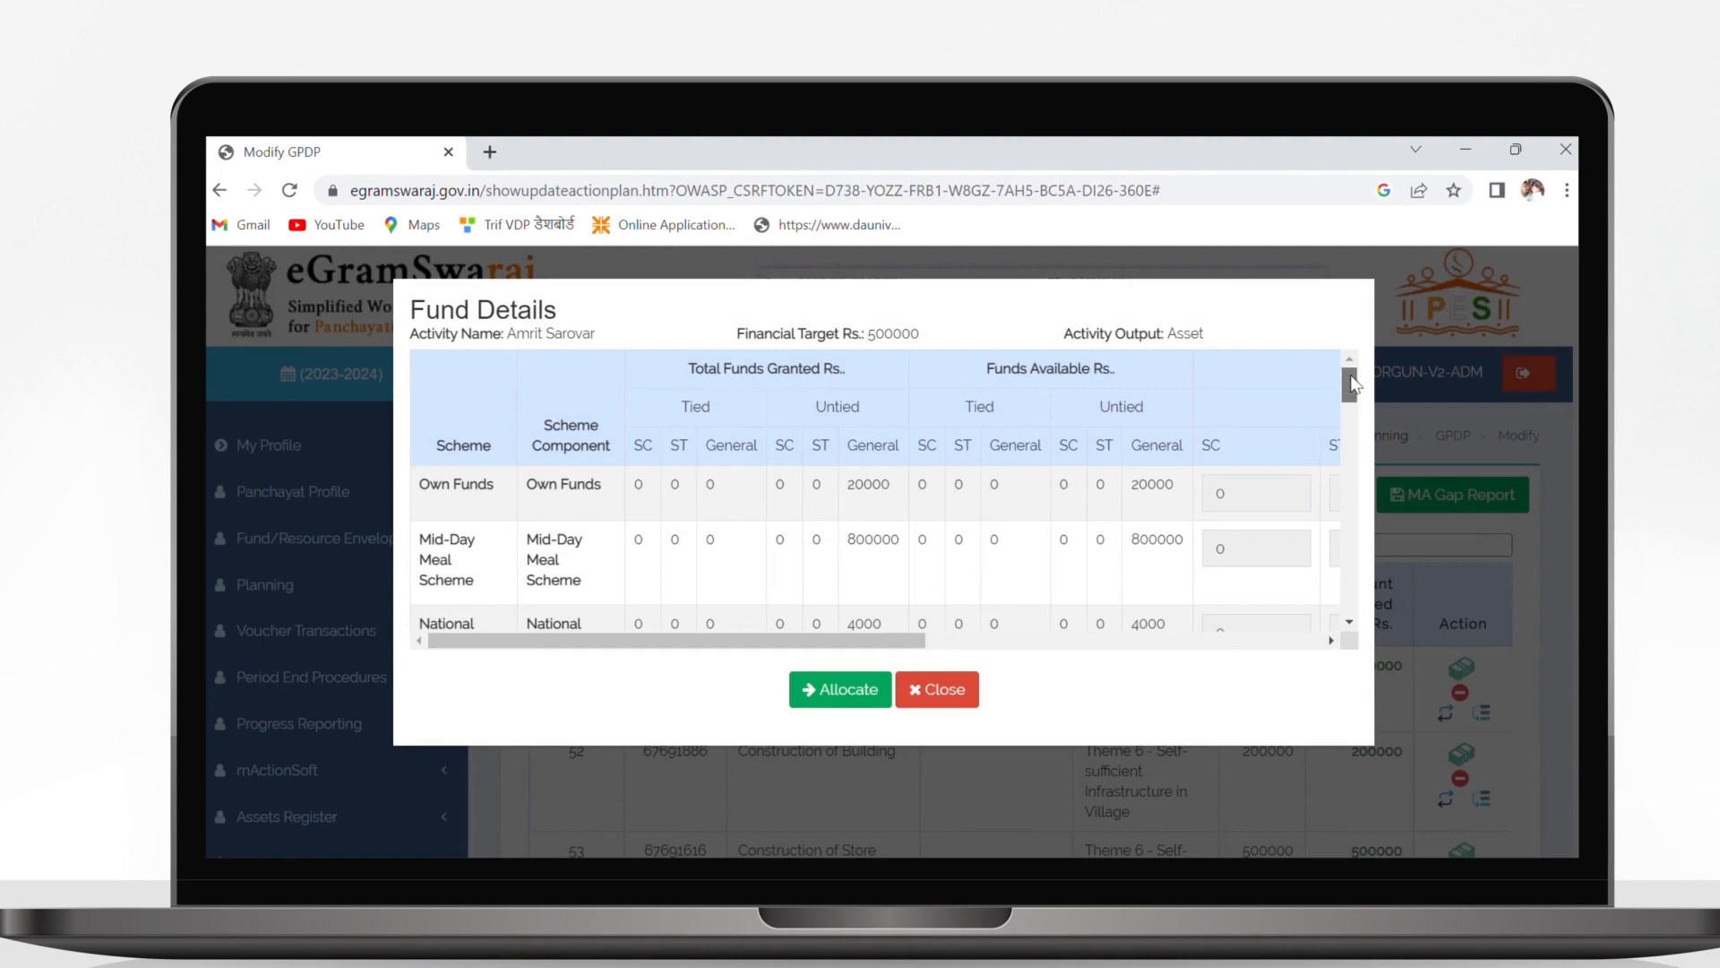
# - In the Amrit Sarovar fund details, open the untied General allocation of the MG National Rural Employment Guarantee Act scheme for entry
pyautogui.moveTo(1355, 383); pyautogui.dragTo(1351, 437)
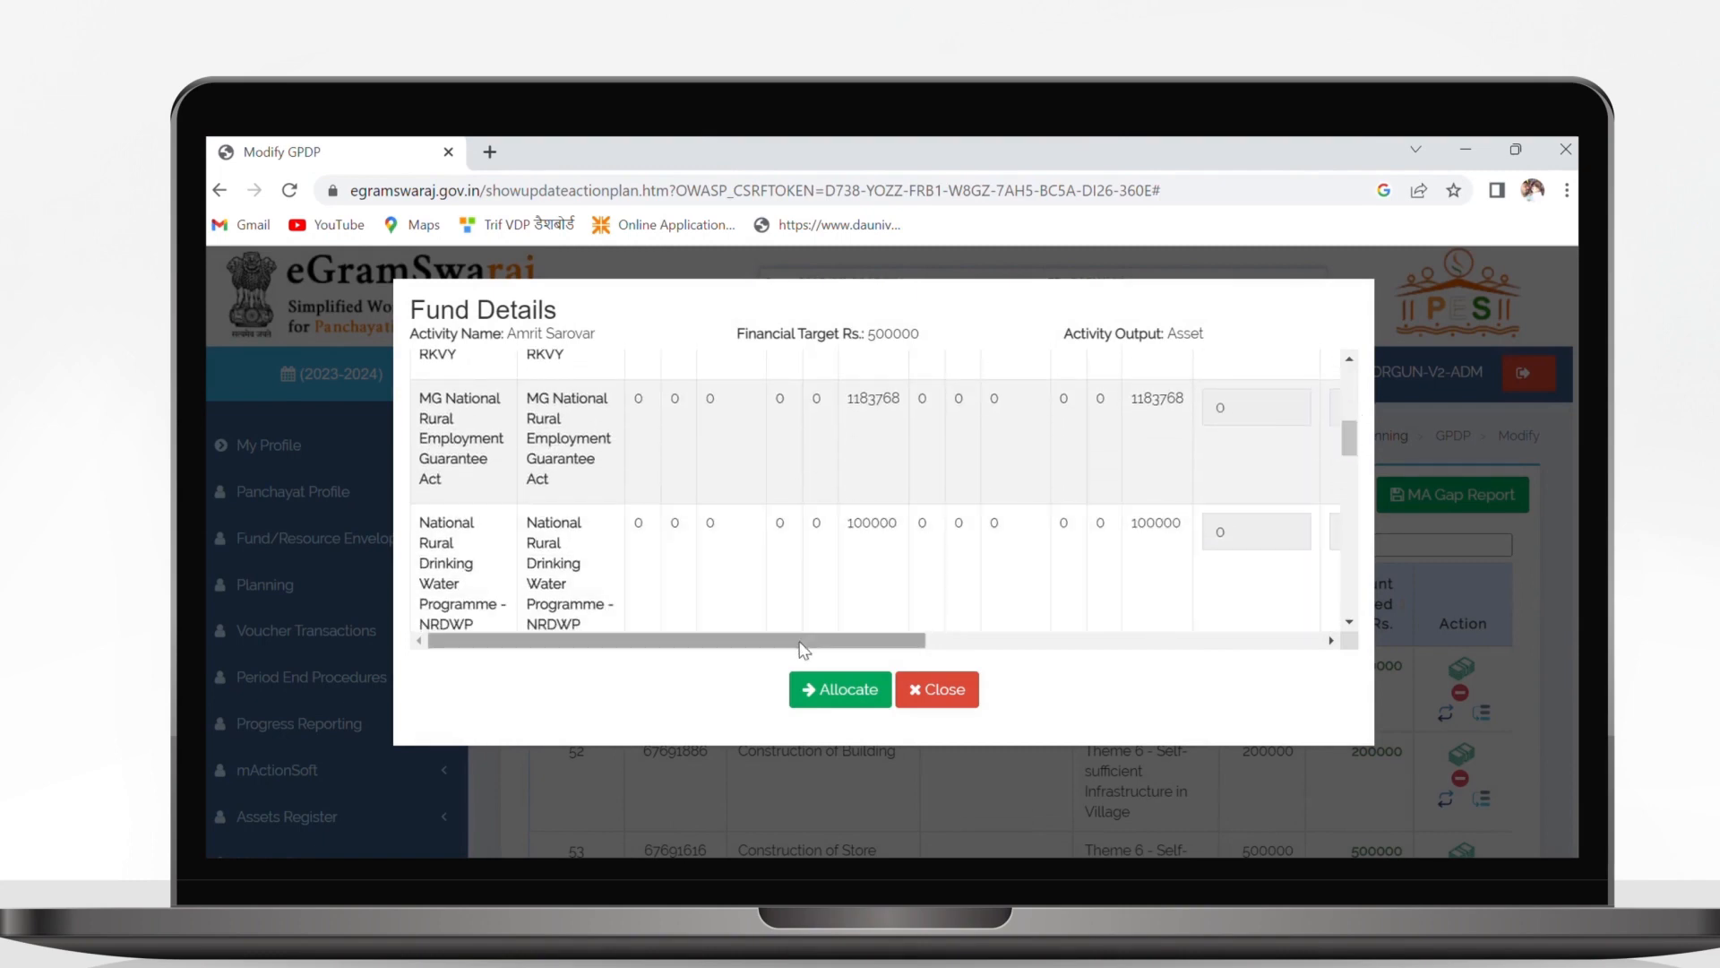
pyautogui.moveTo(806, 641); pyautogui.dragTo(1233, 642)
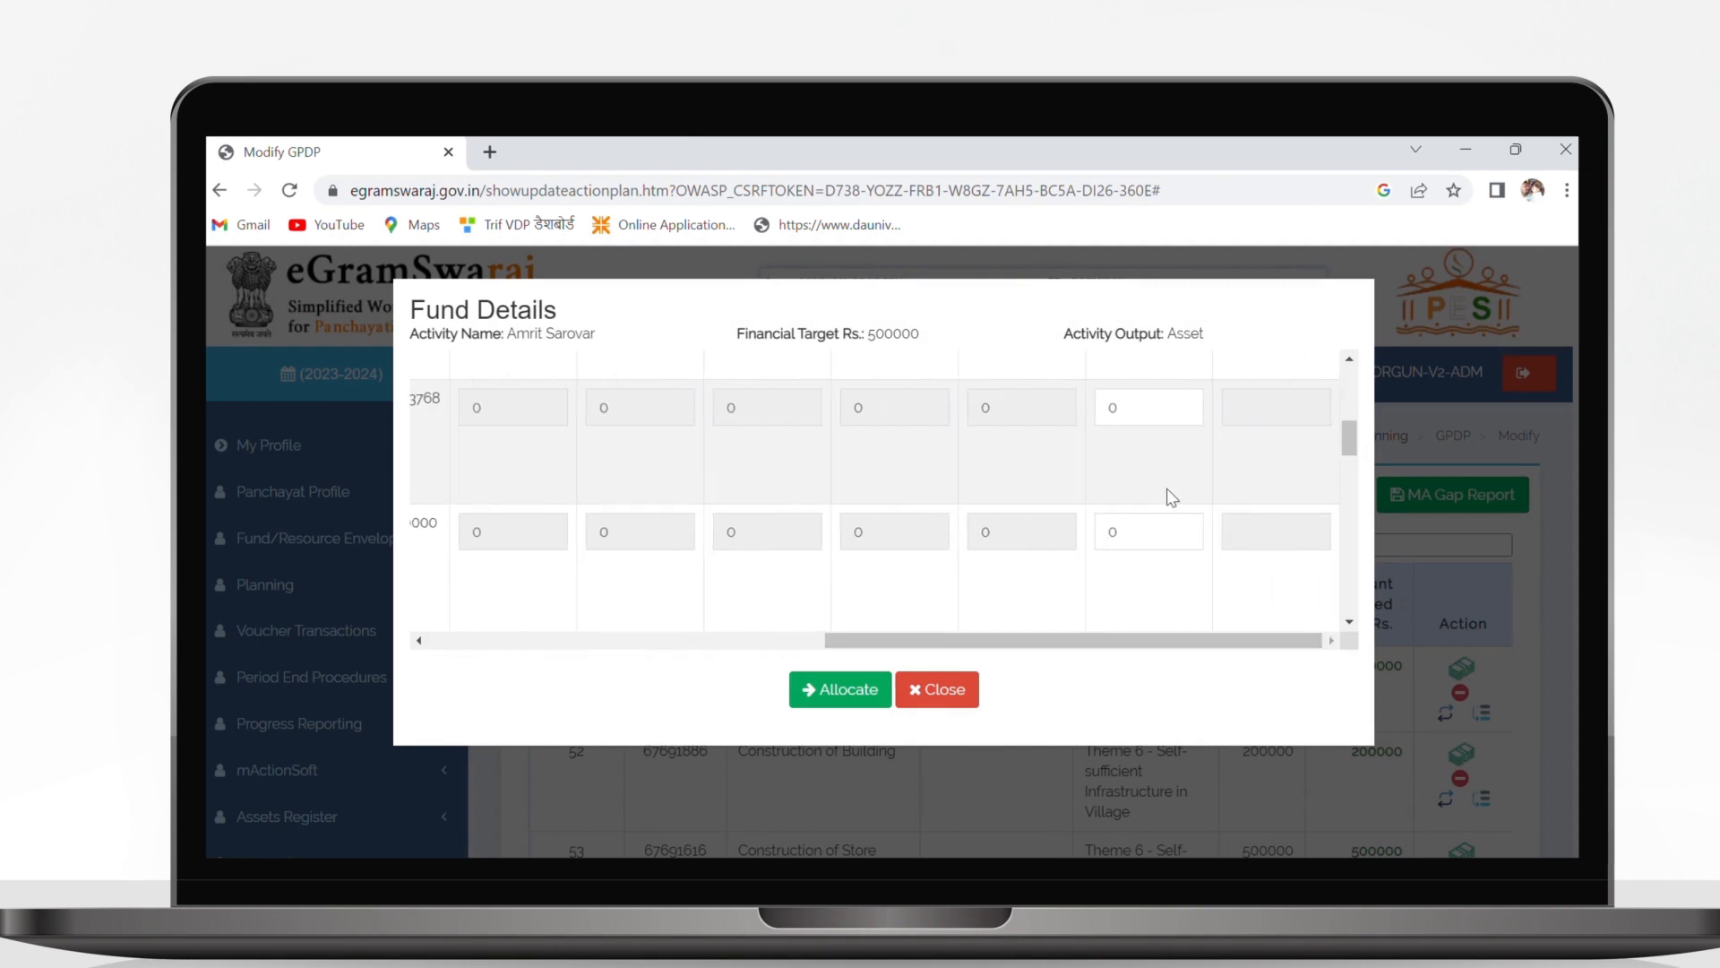
pyautogui.click(1131, 417)
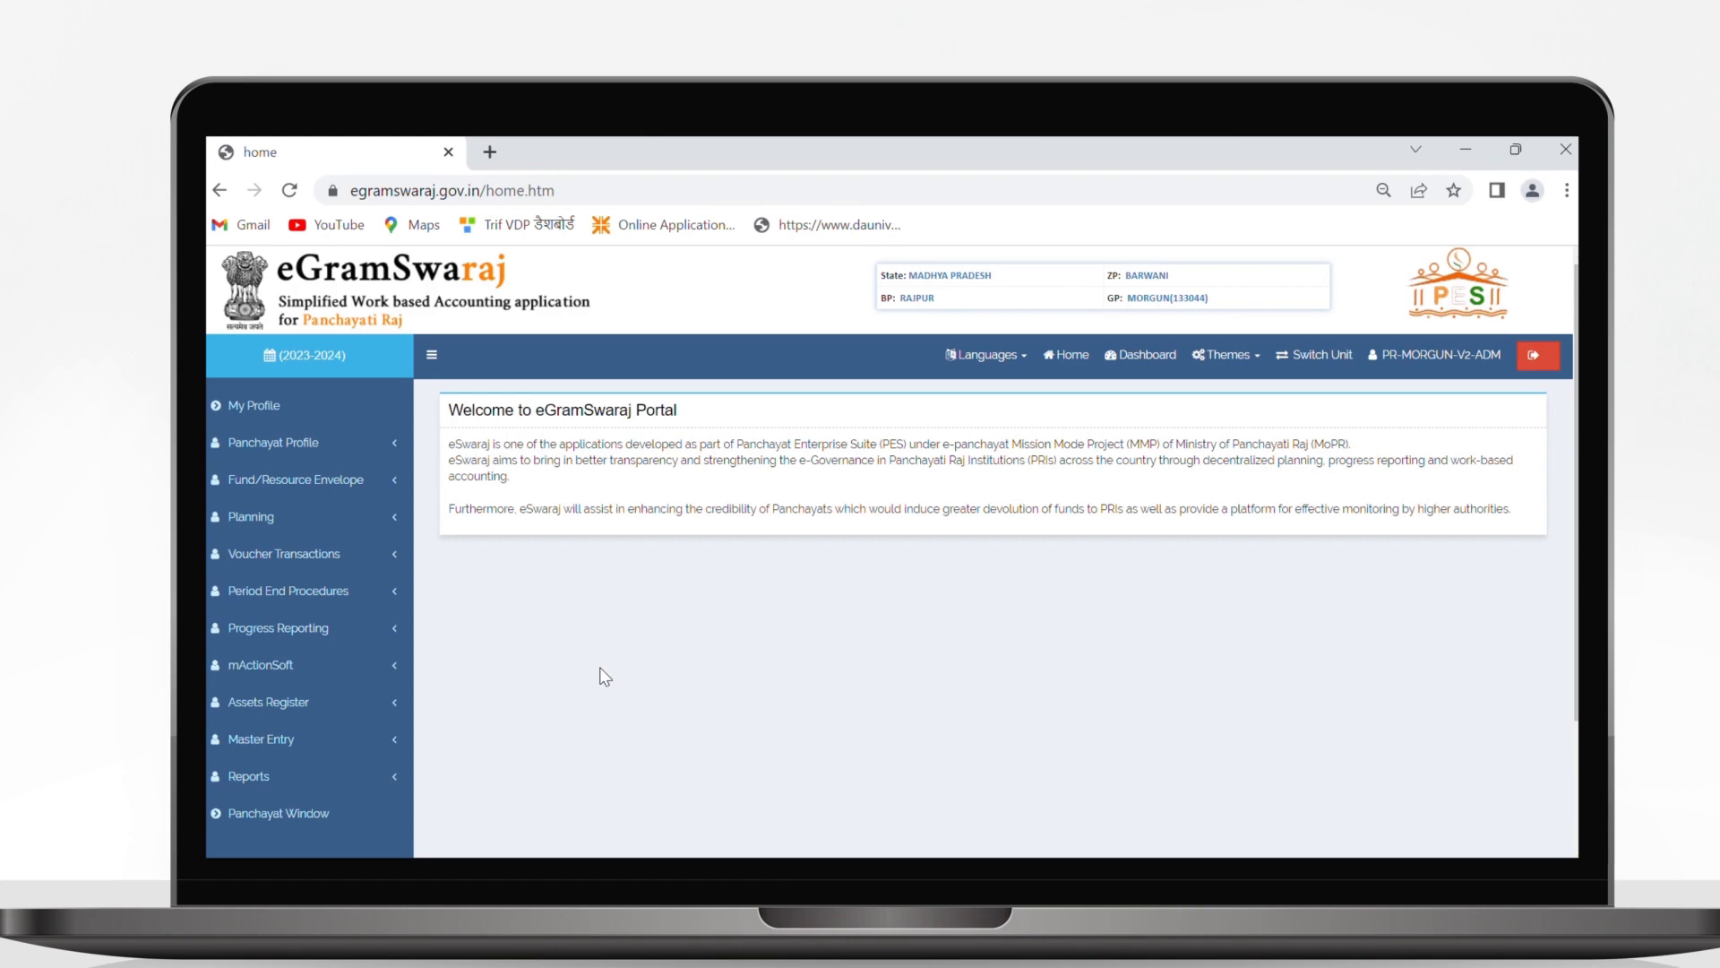
# - Open Manage Plan for the Panchayat Development Plan and retrieve the plans with status Plan Pending for Approval
pyautogui.click(269, 516)
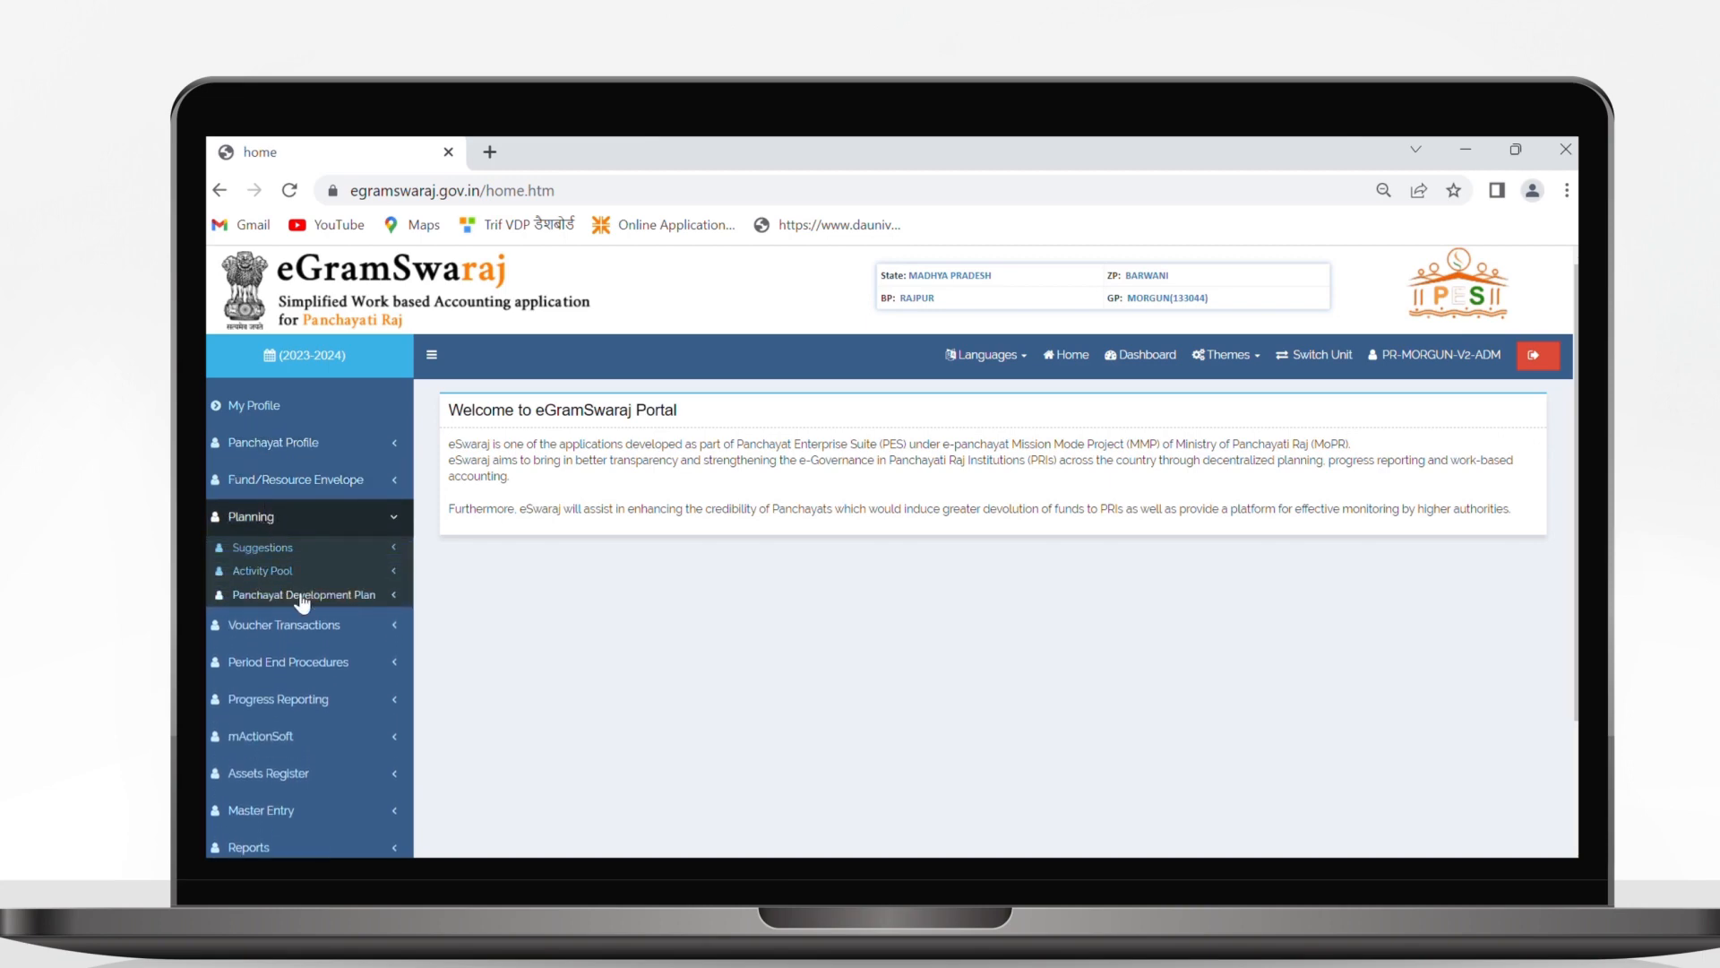
pyautogui.click(302, 598)
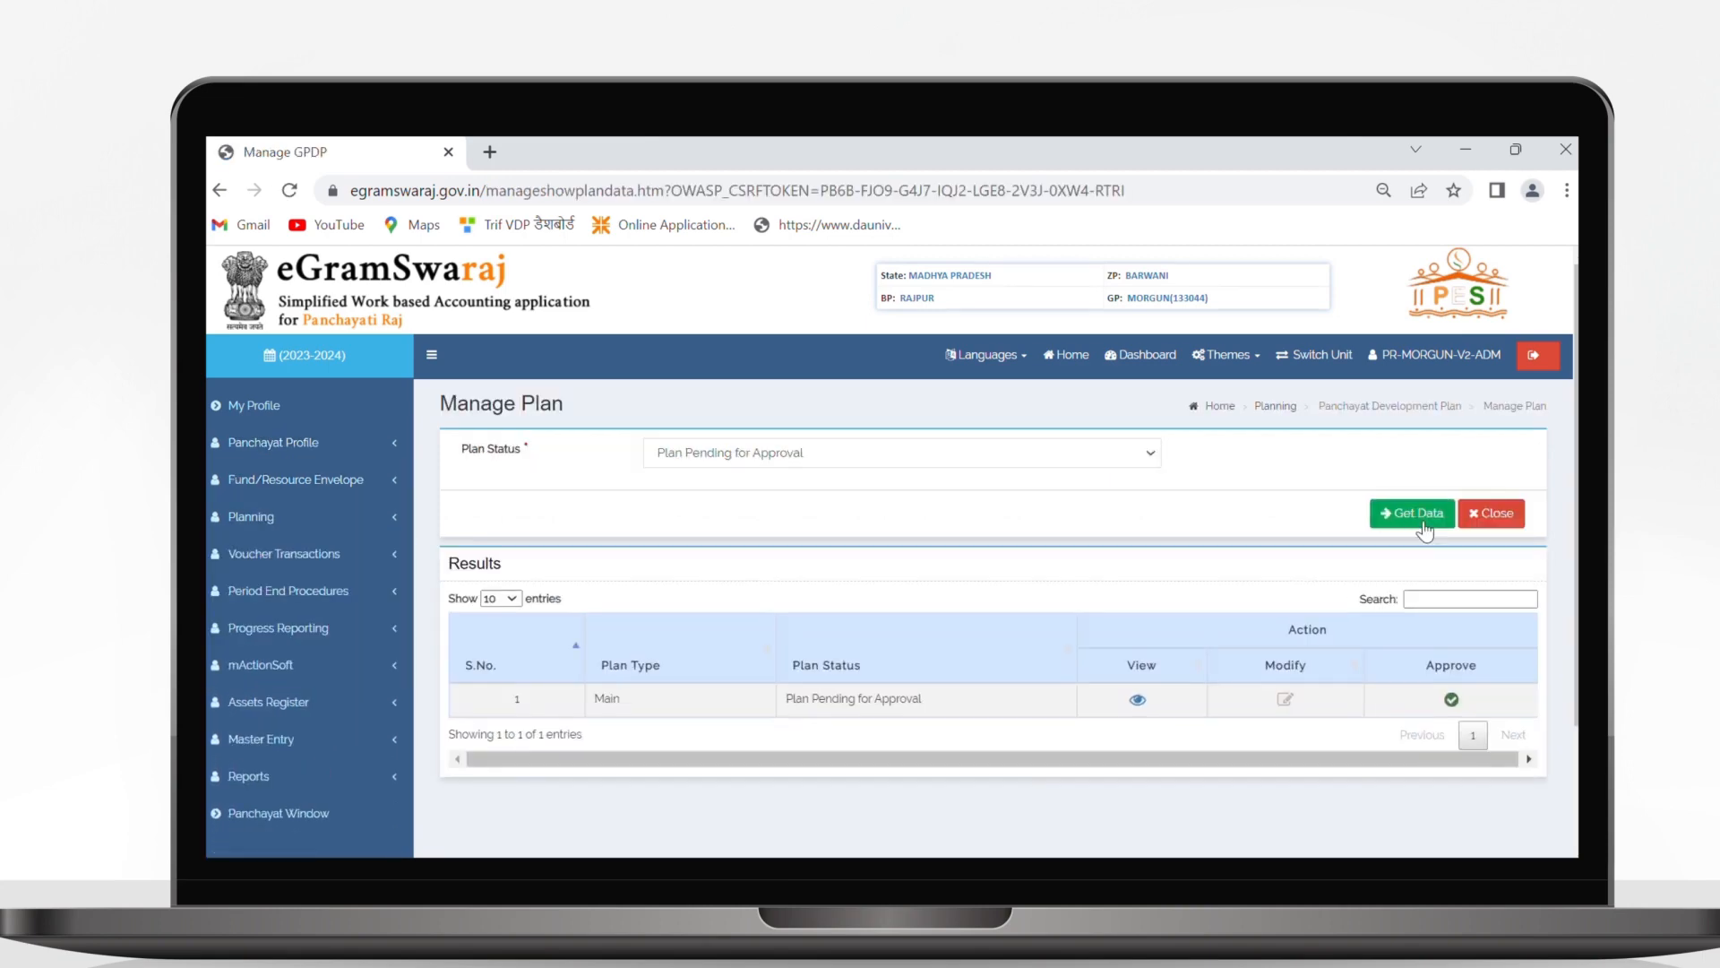
pyautogui.click(1424, 529)
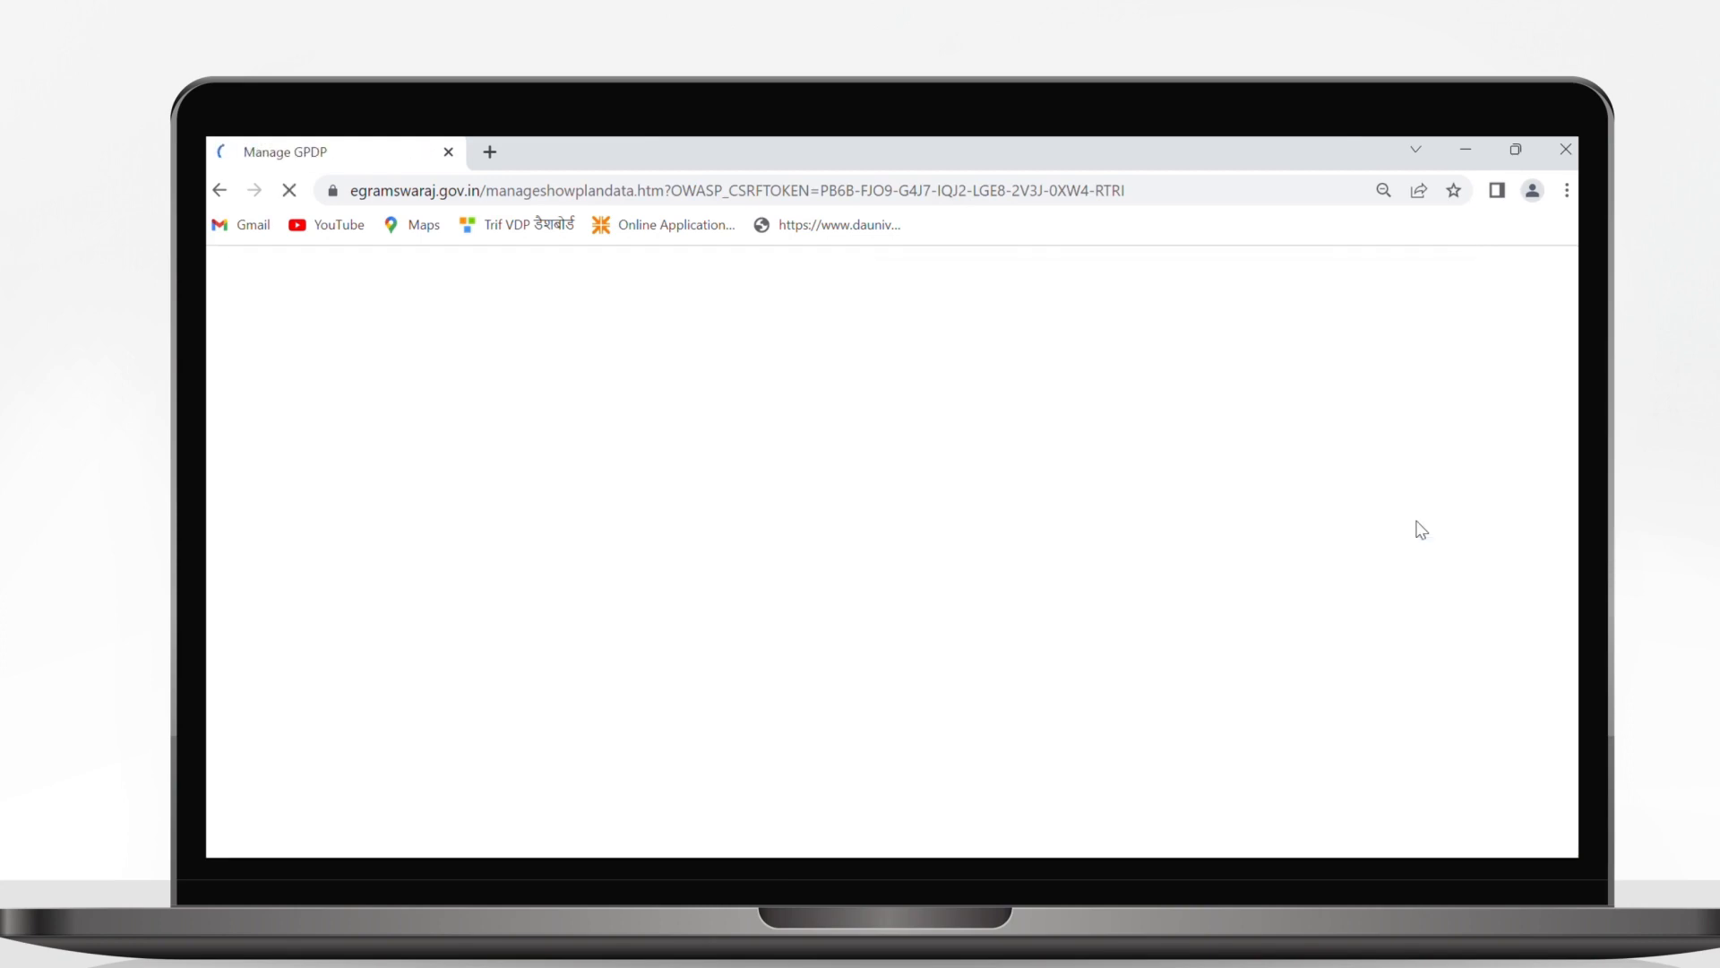
# - Approve the Main plan with plan approval date 14 April 2023, save the approval and acknowledge the message
pyautogui.click(1452, 699)
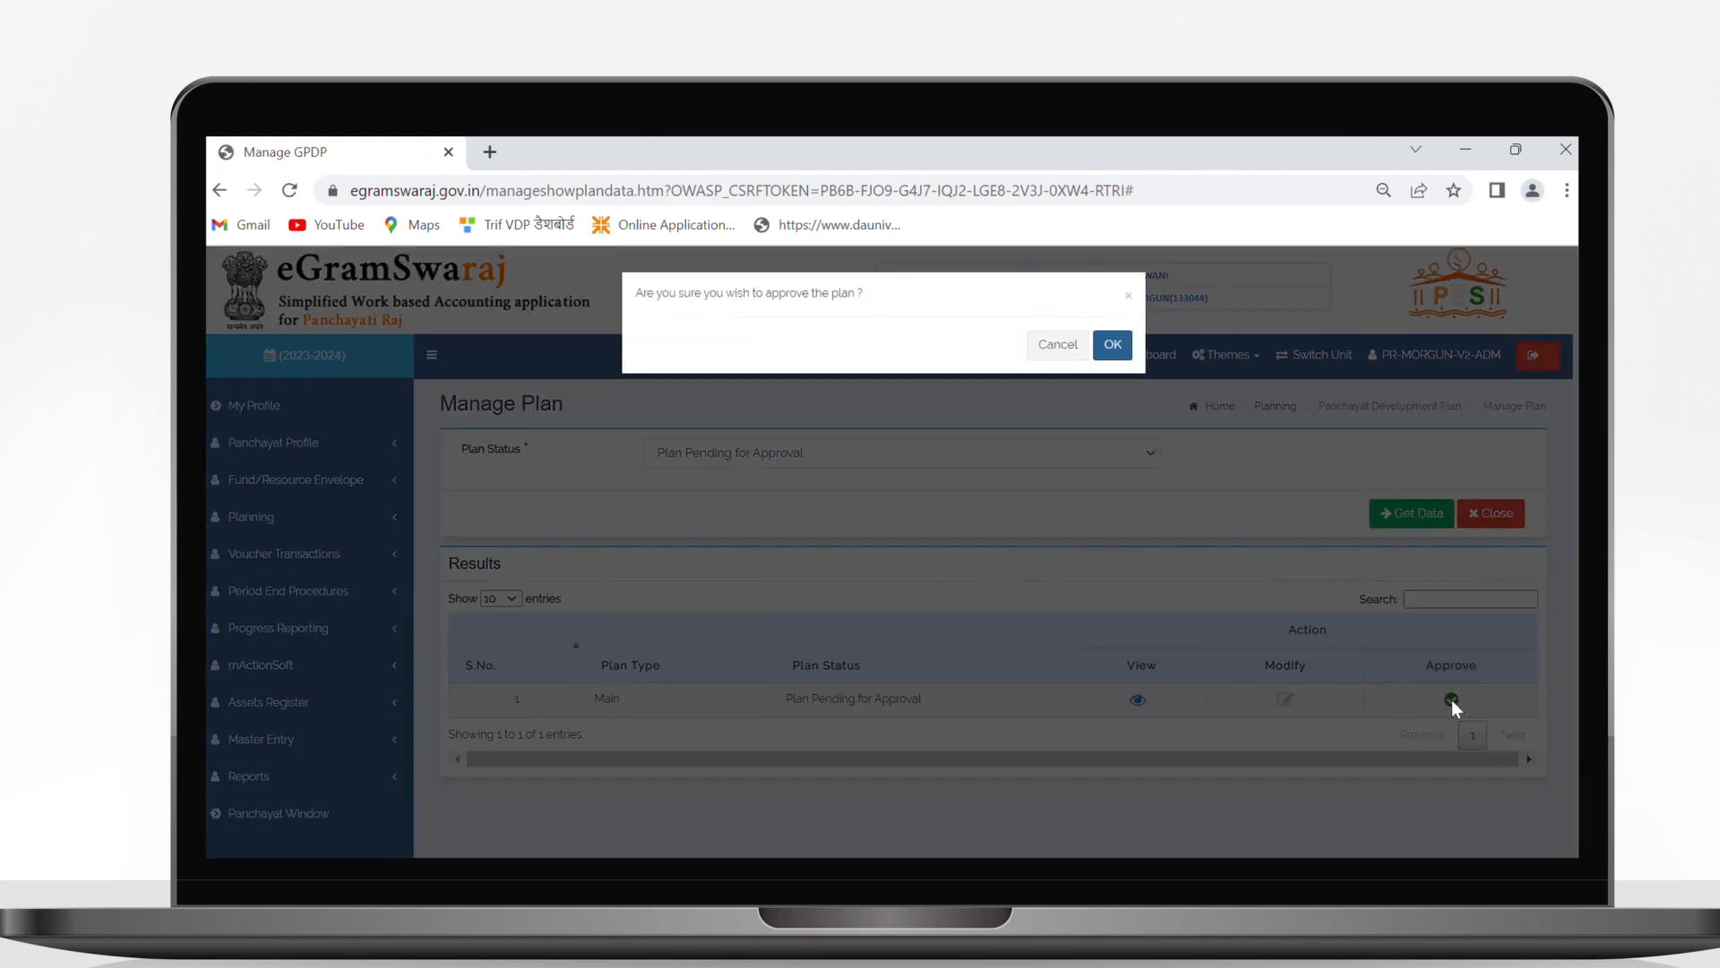
pyautogui.click(1120, 347)
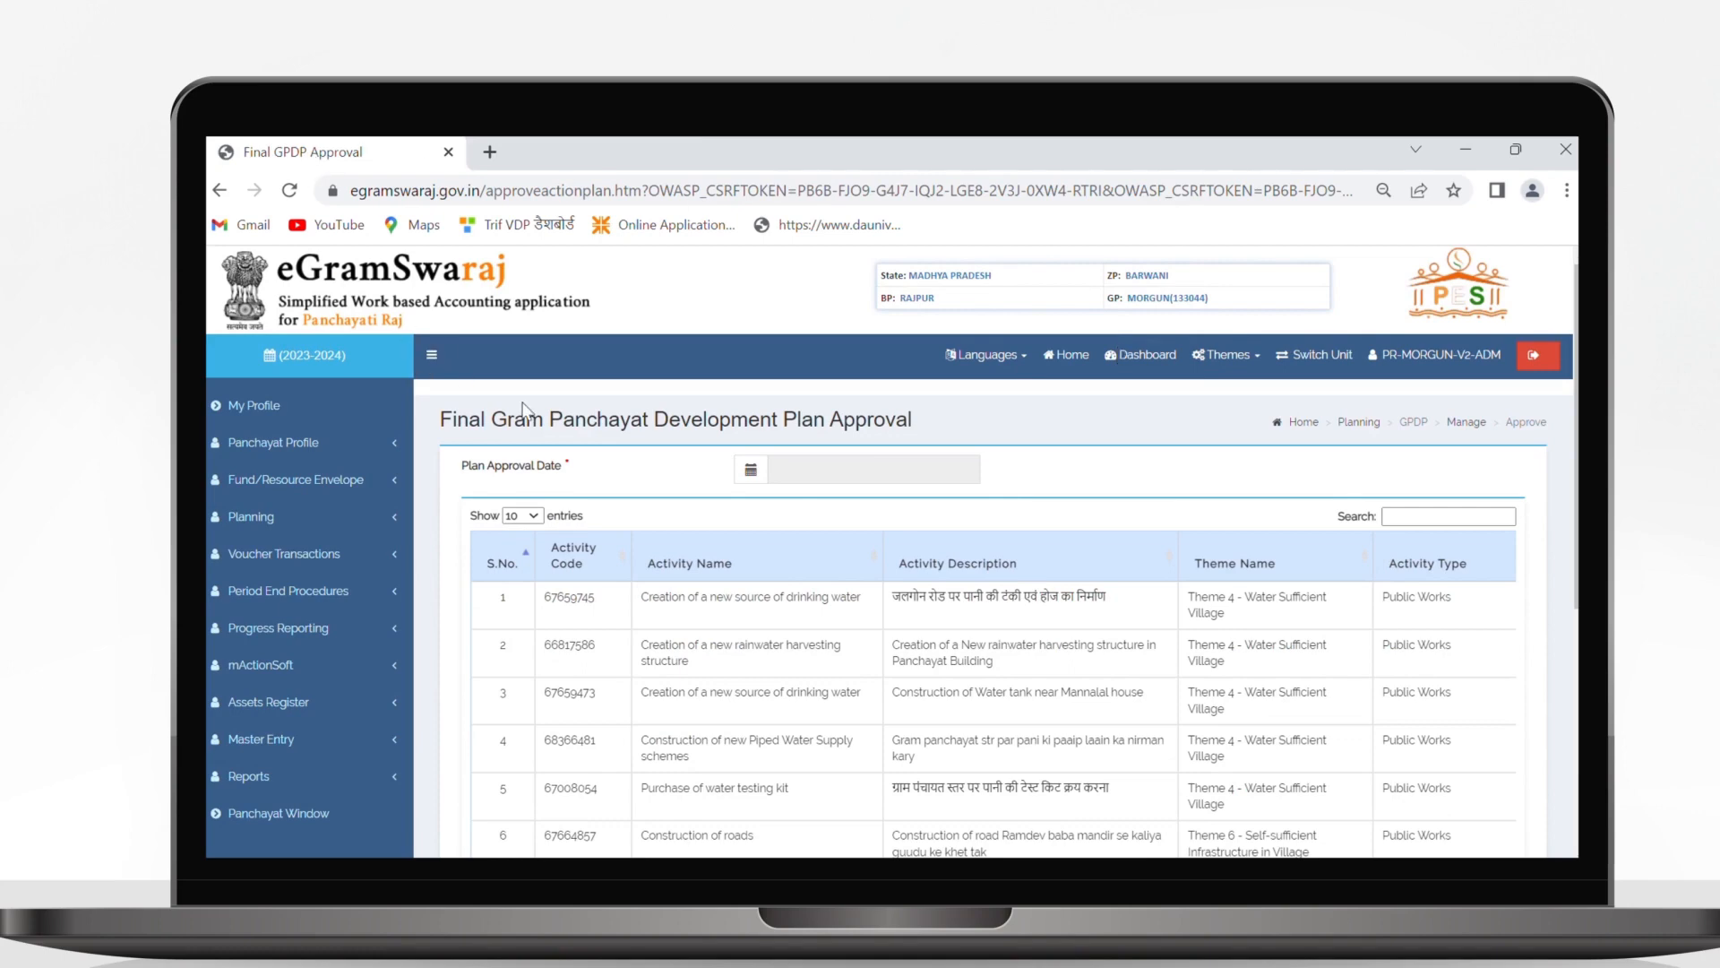
pyautogui.click(964, 467)
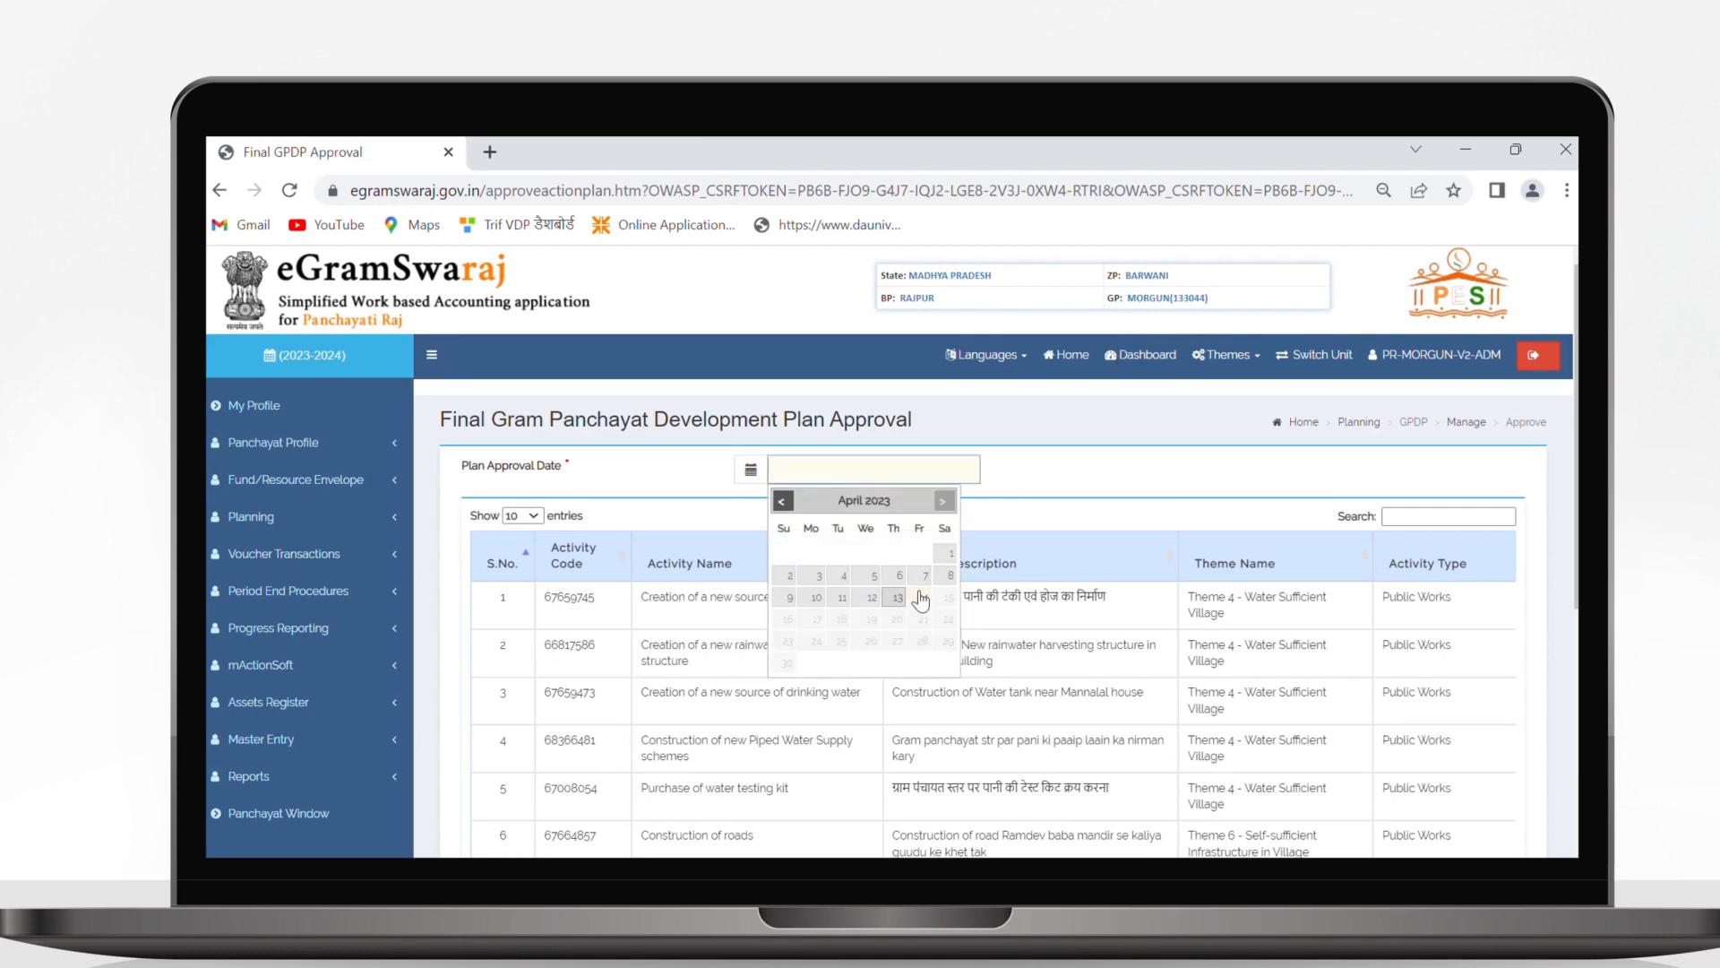
pyautogui.click(925, 600)
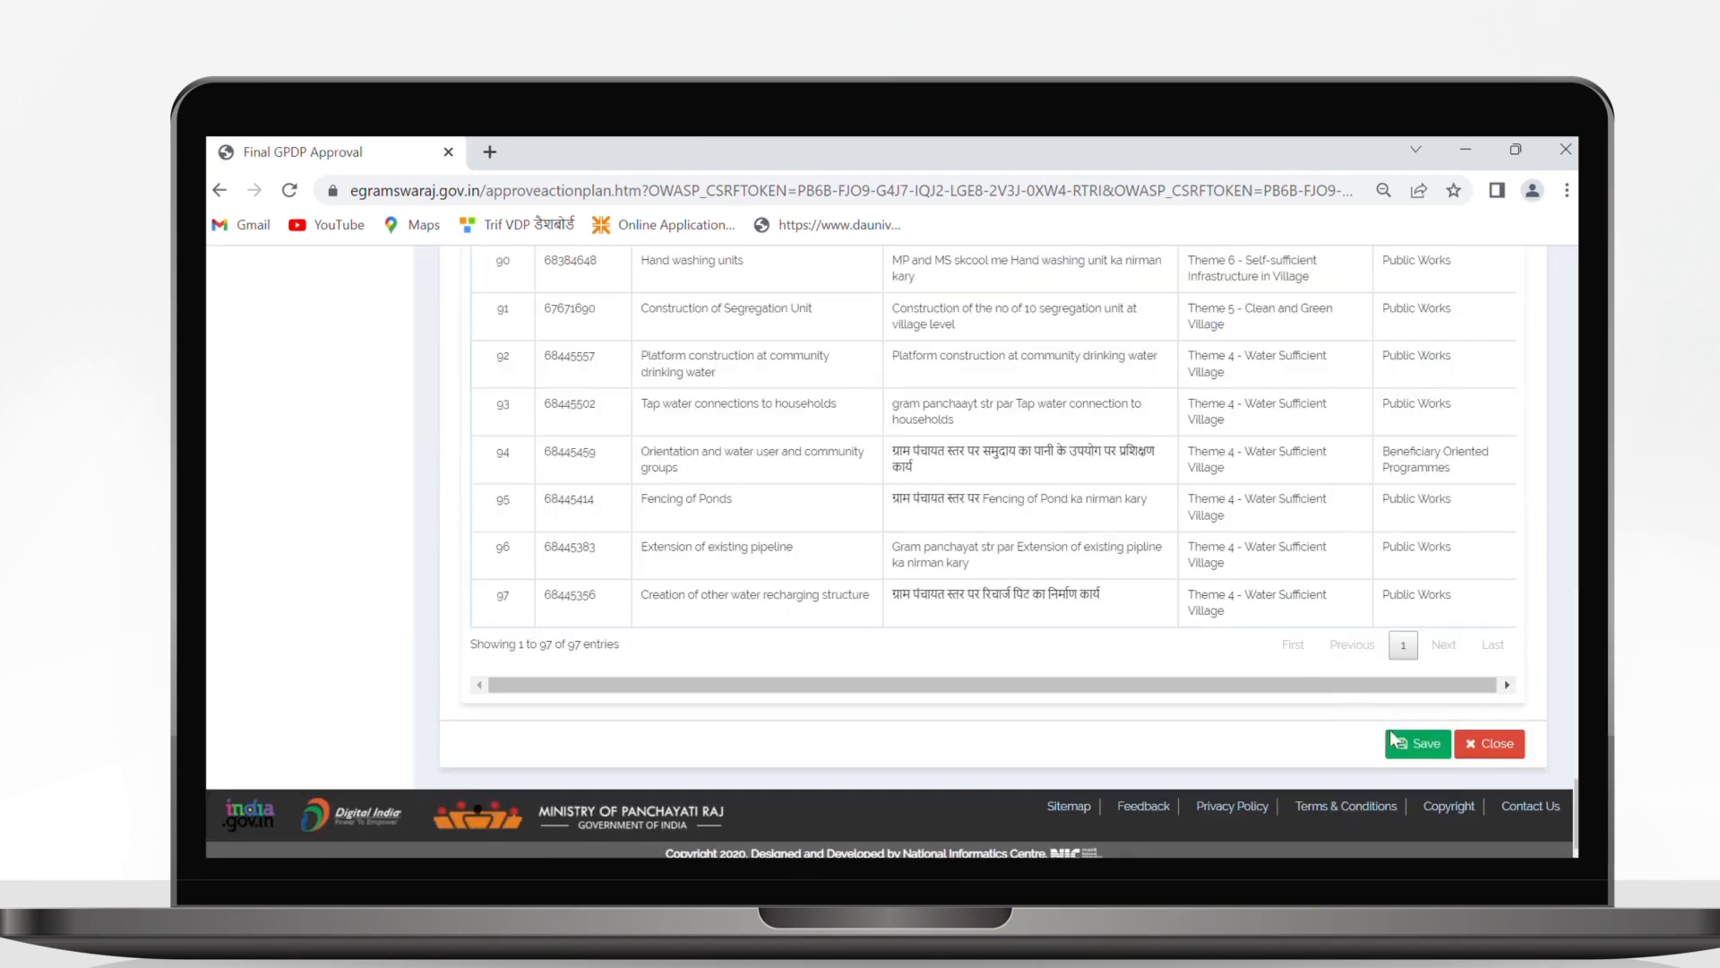
pyautogui.click(1421, 744)
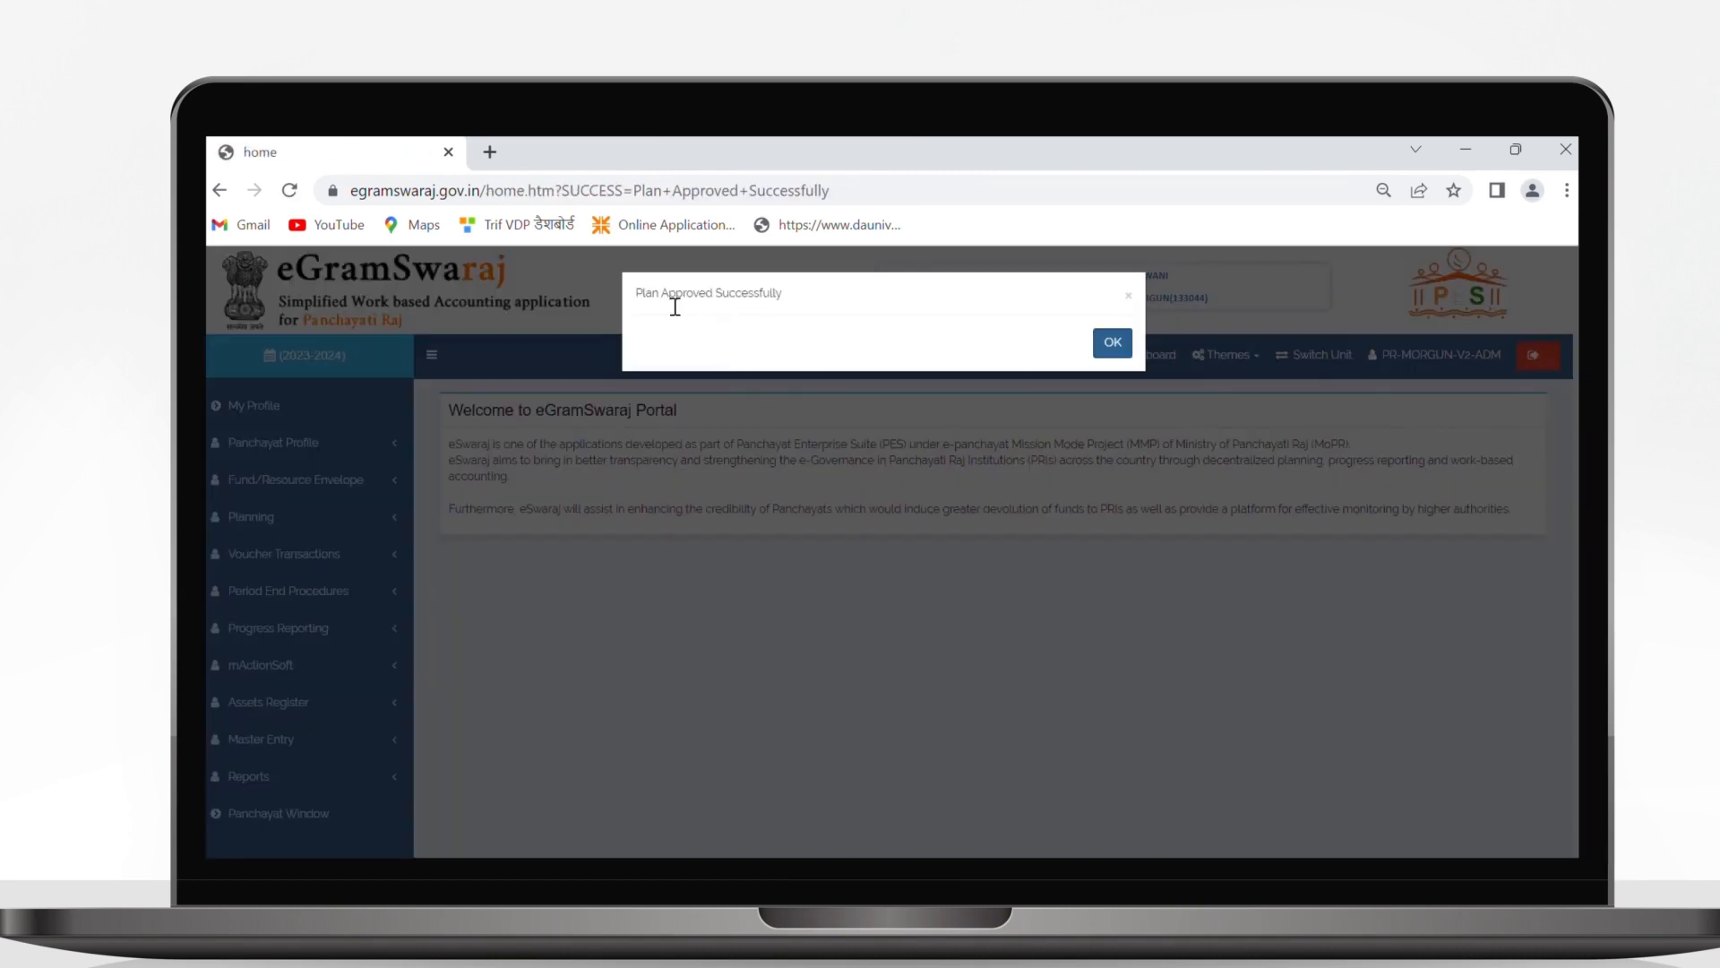
pyautogui.click(1112, 345)
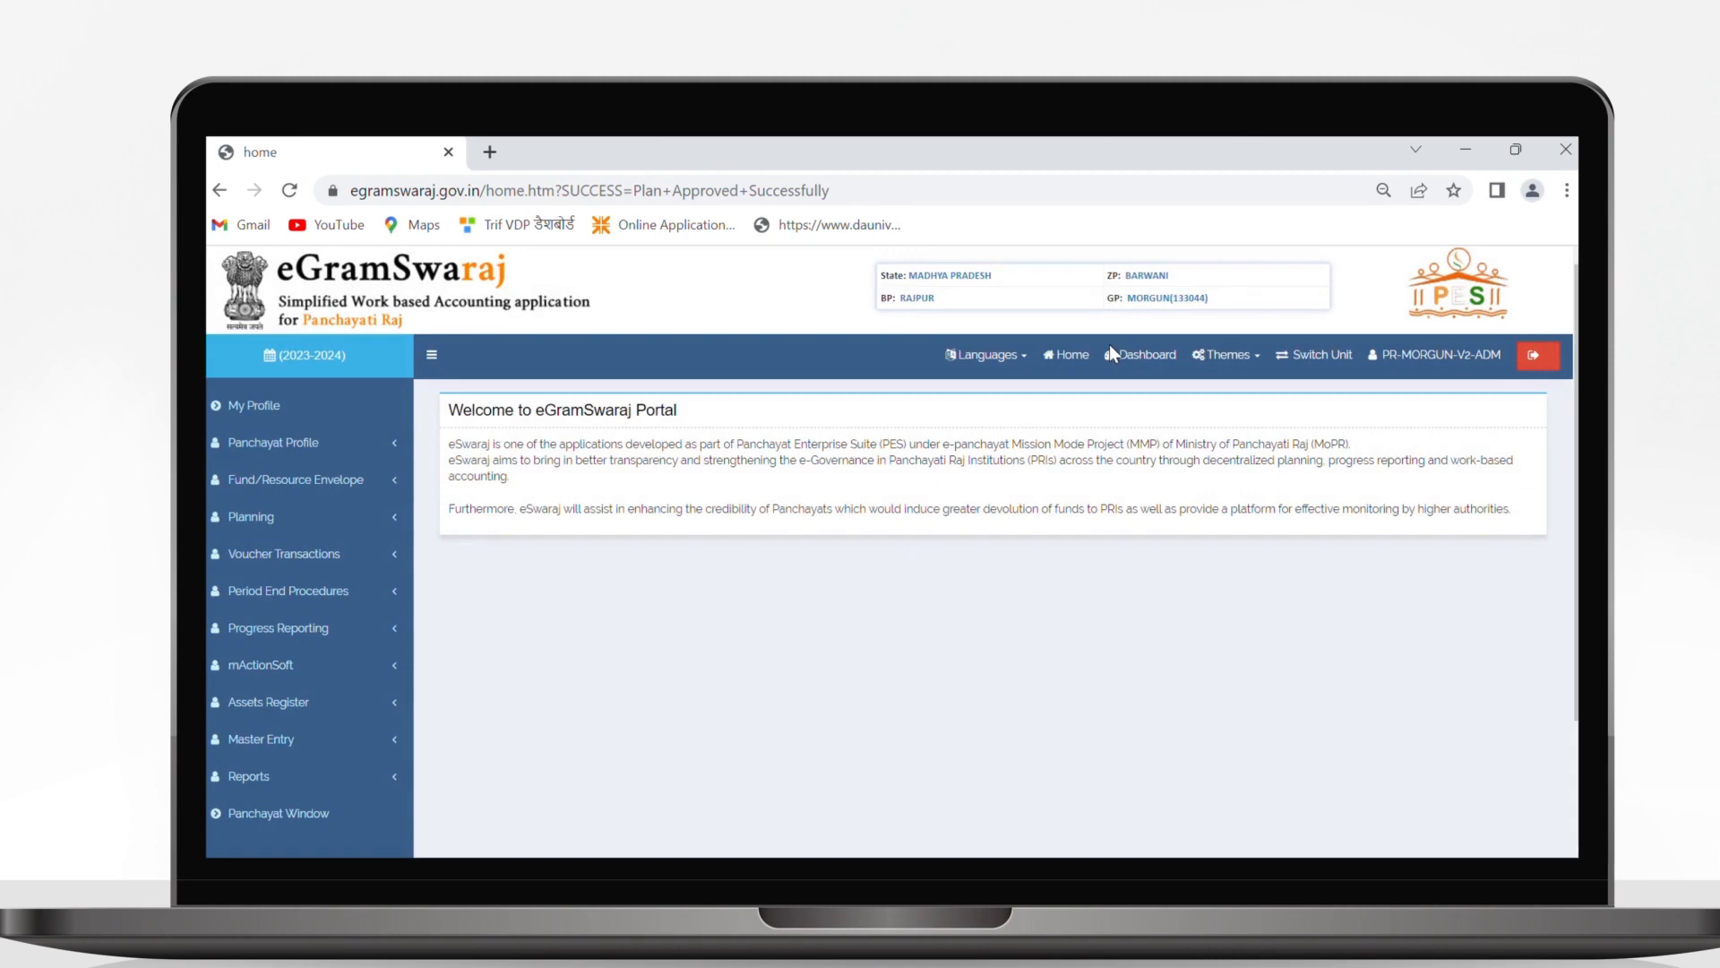
pyautogui.click(1111, 350)
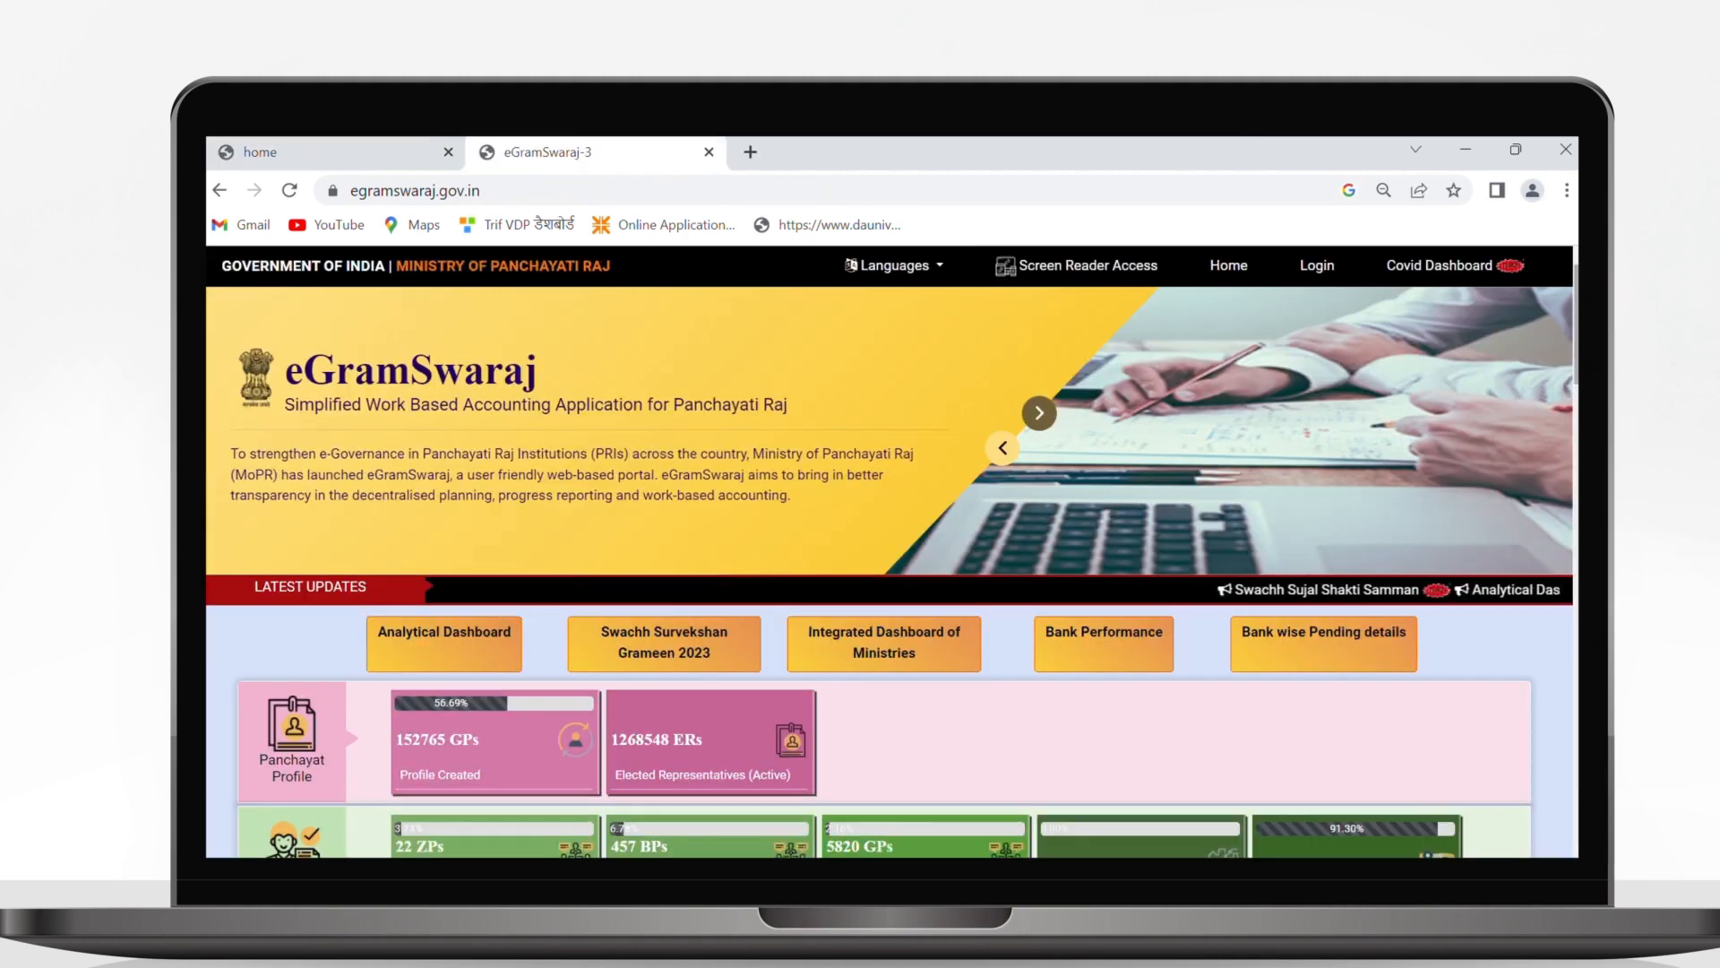
# - Review the Planned Activity Details in Morgun's Approved Action Plan Report 2023-2024 and export the report to PDF
pyautogui.scroll(-2, 891, 551)
pyautogui.scroll(-1, 891, 551)
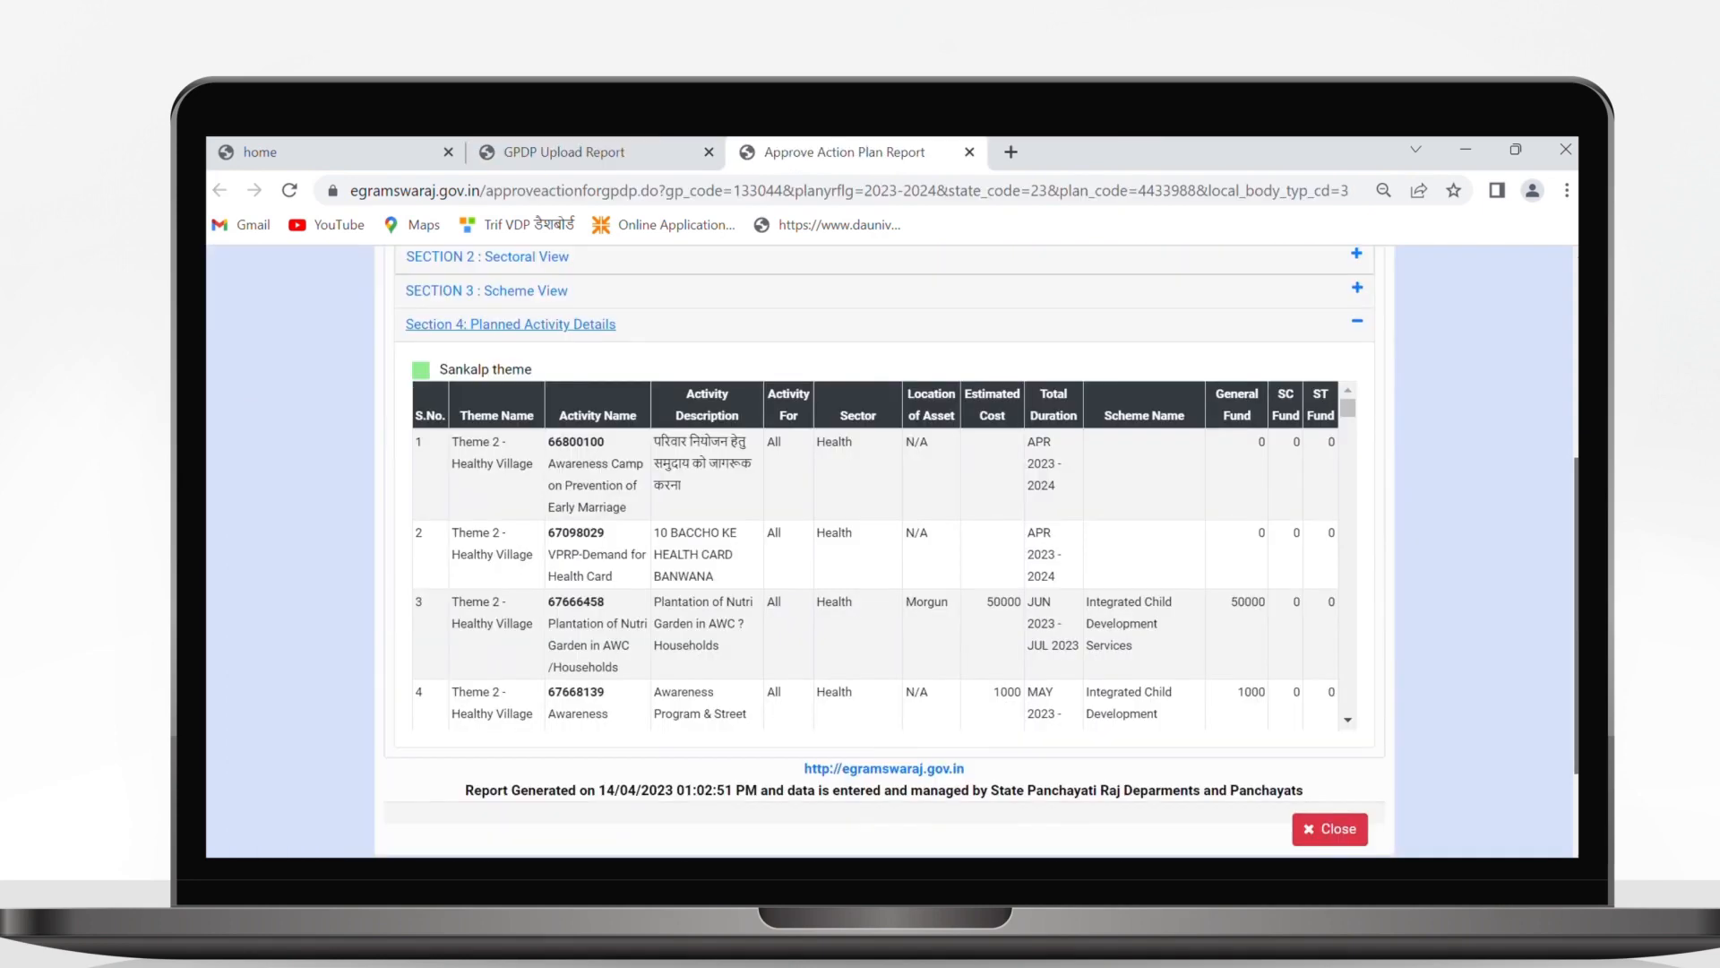
pyautogui.moveTo(1348, 410); pyautogui.dragTo(1362, 358)
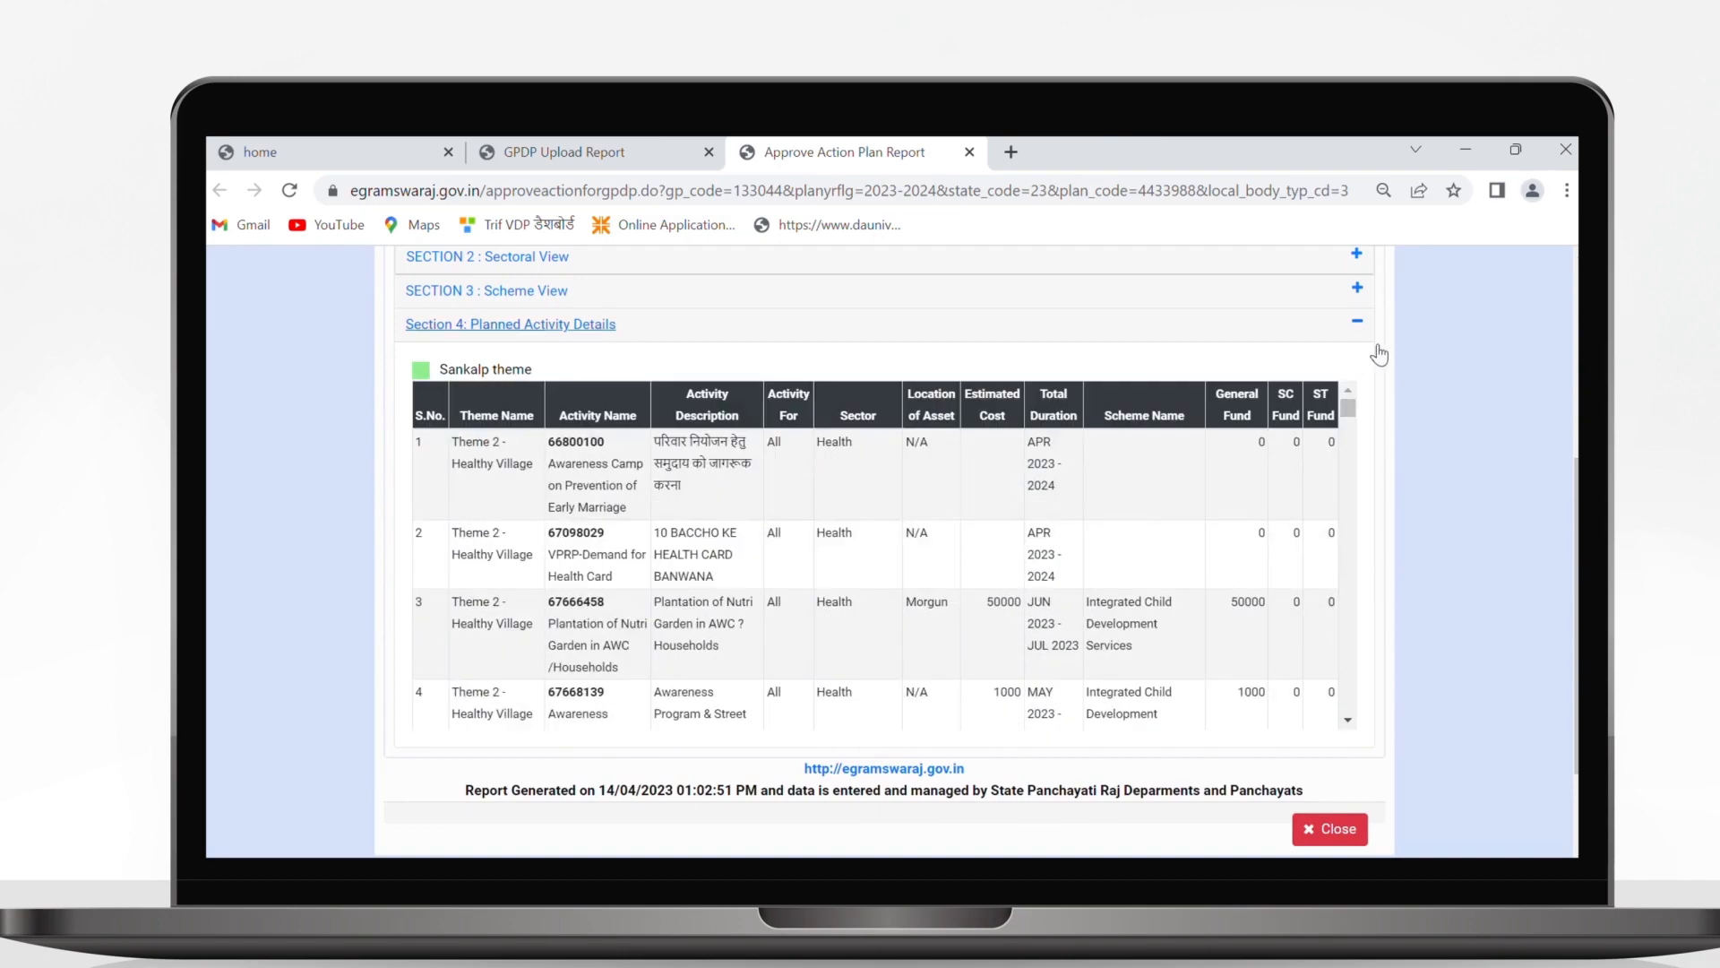
pyautogui.moveTo(1576, 564); pyautogui.dragTo(1576, 370)
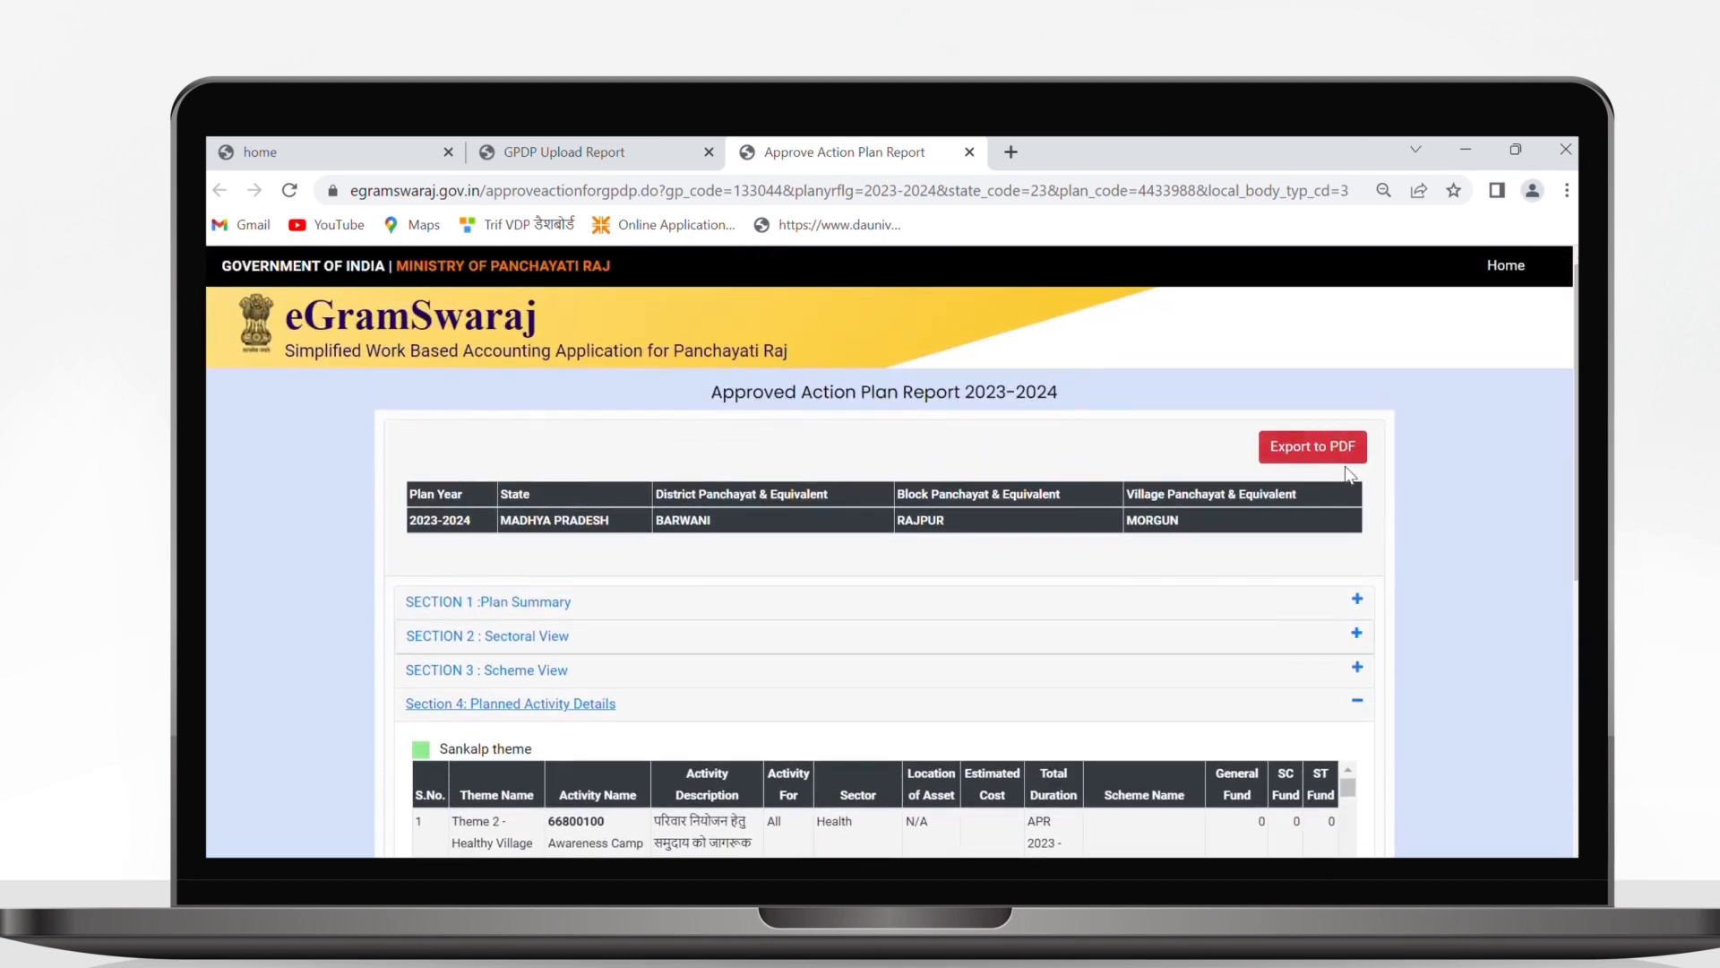
pyautogui.click(1324, 453)
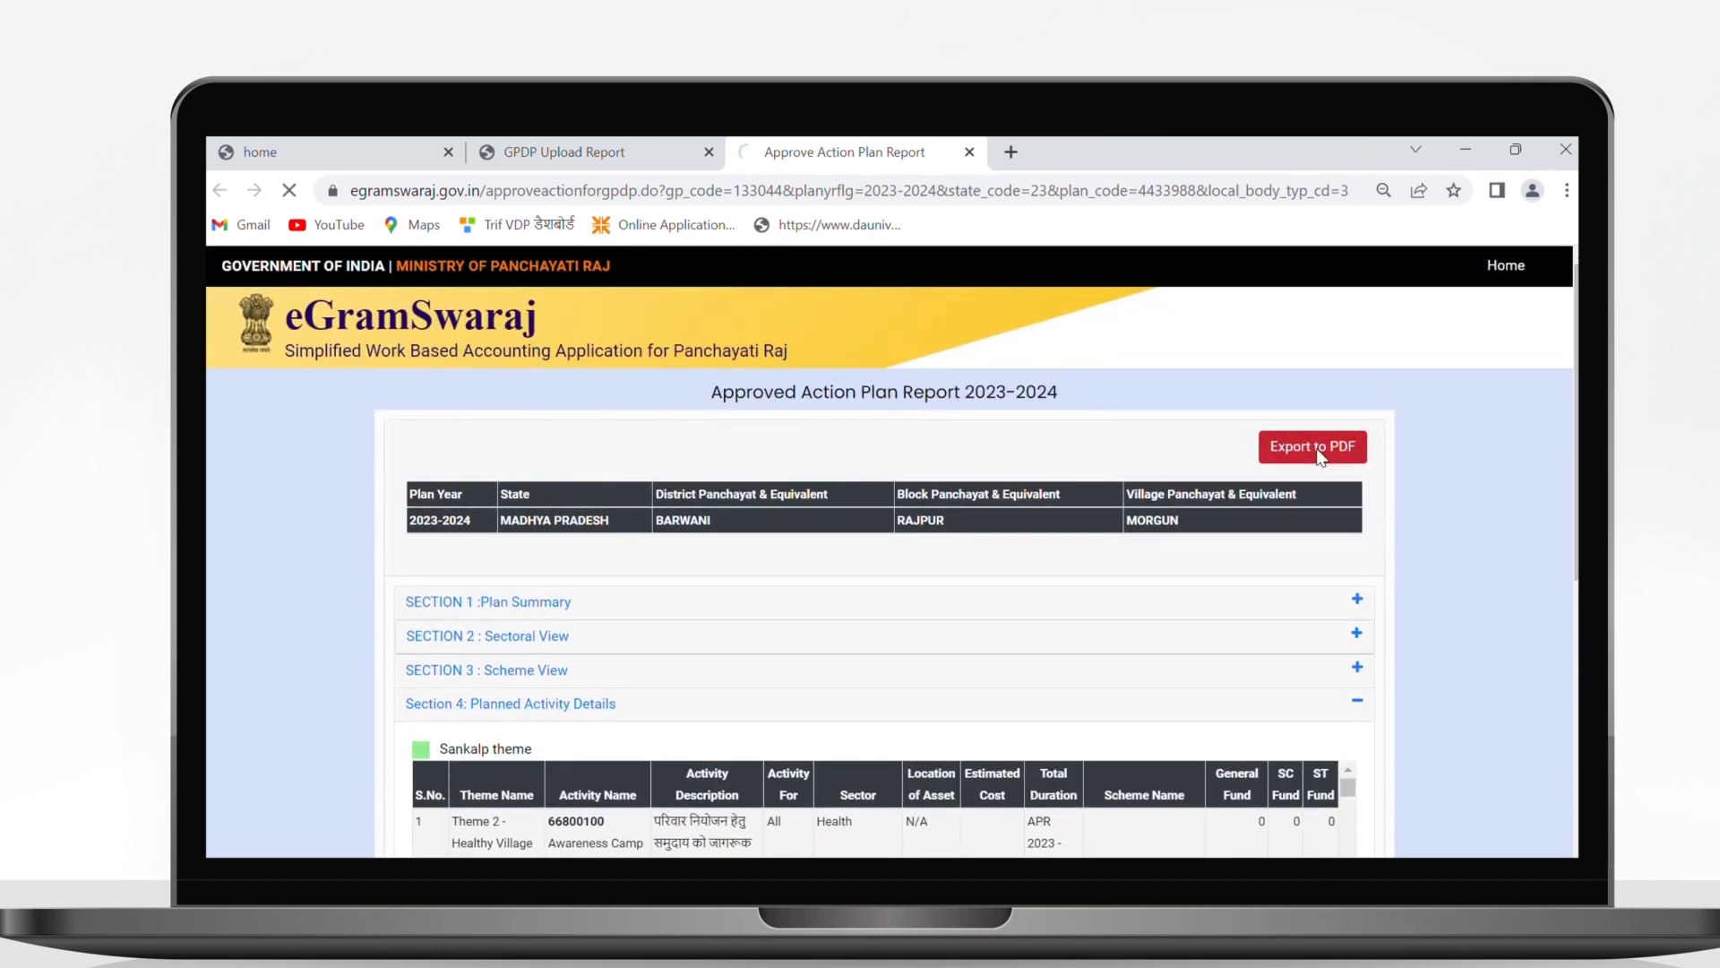